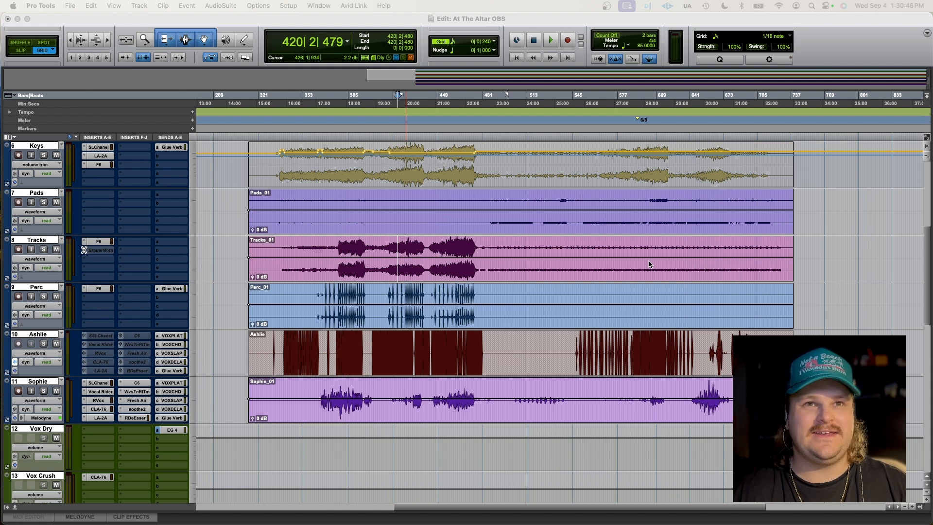
Step: Look over all the session's tracks, from Click to Master 1, and the full length of their clips
scroll(418, 233, up, 5)
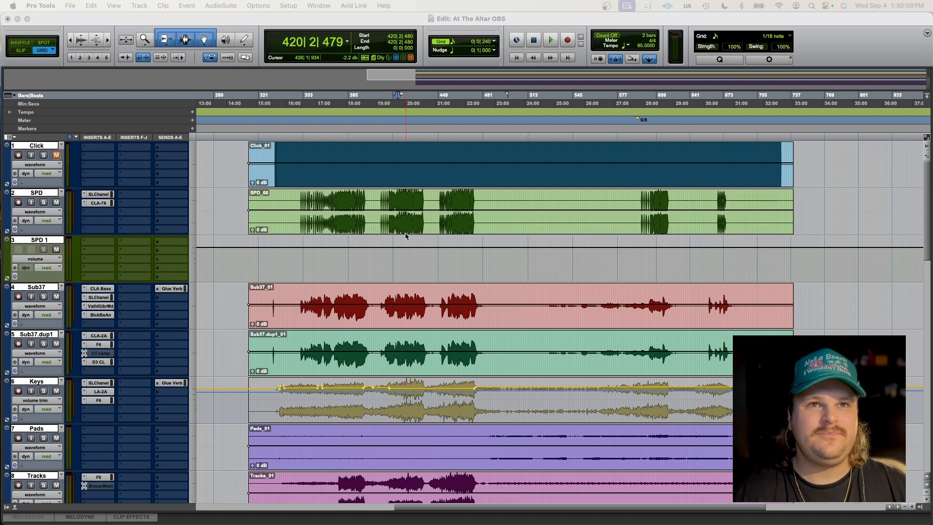
scroll(406, 236, down, 10)
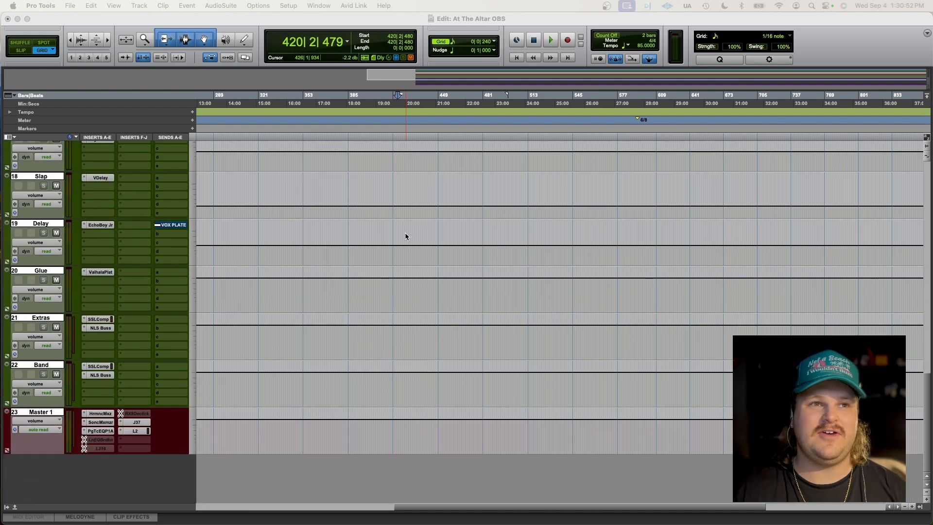
scroll(406, 236, up, 10)
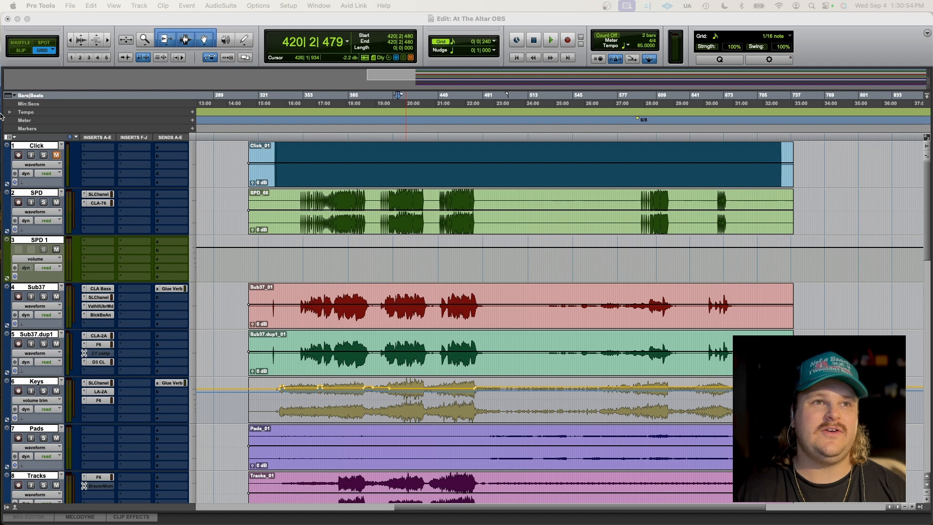
scroll(511, 267, down, 10)
scroll(512, 268, up, 5)
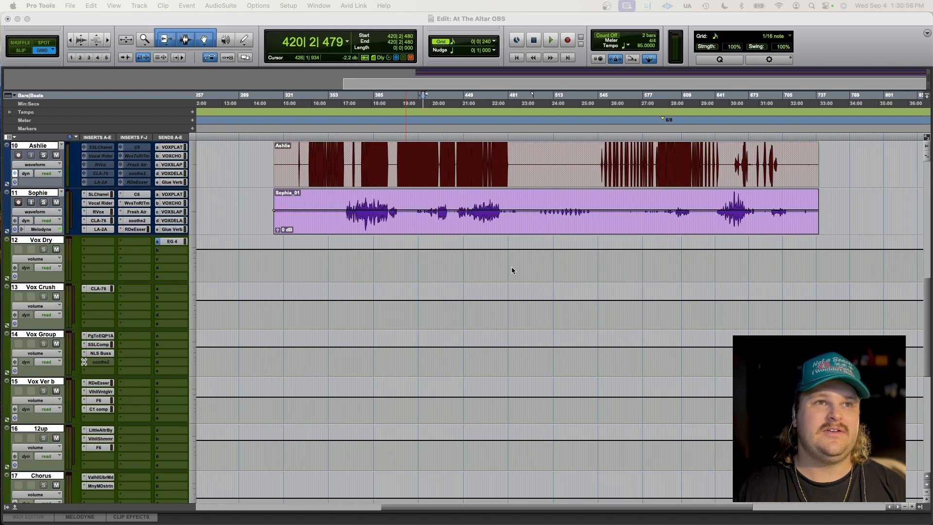
scroll(511, 267, up, 8)
scroll(511, 266, left, 10)
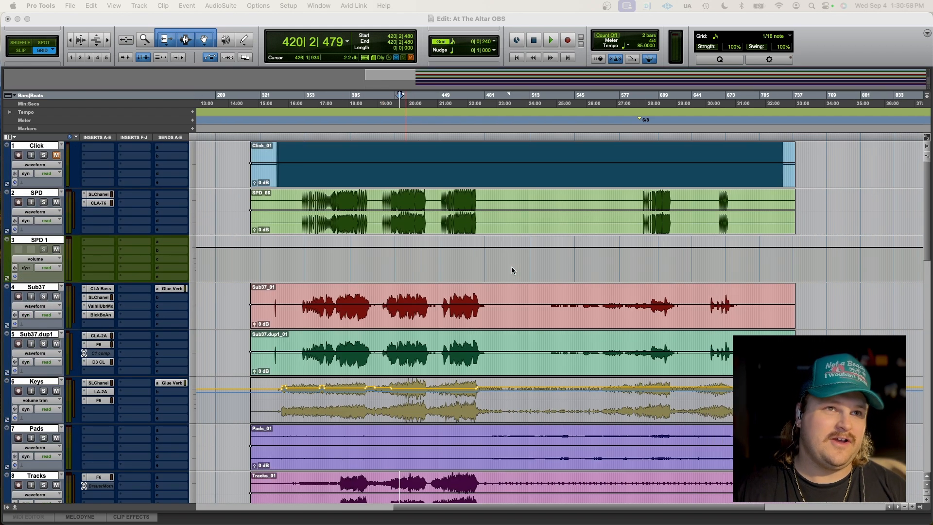
scroll(512, 267, right, 10)
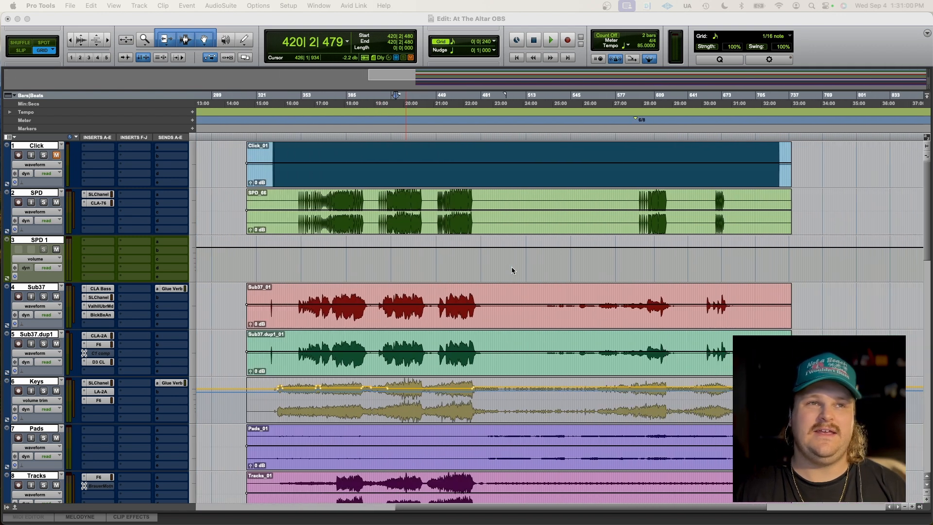
scroll(511, 267, down, 6)
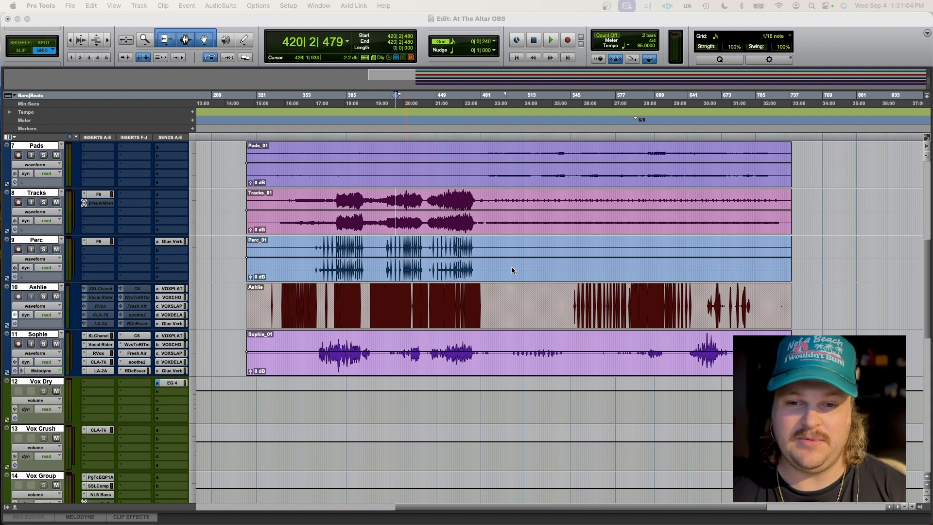
scroll(515, 261, up, 3)
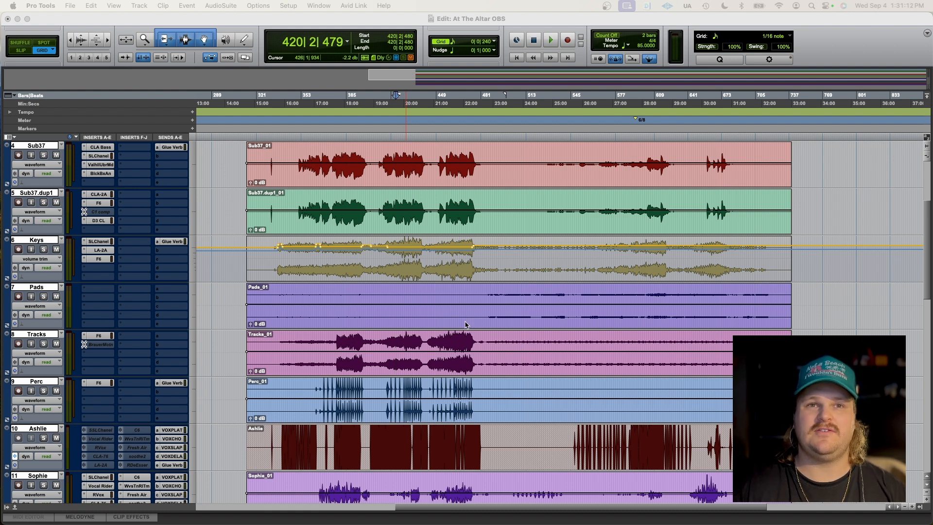
scroll(465, 323, down, 5)
scroll(465, 325, up, 8)
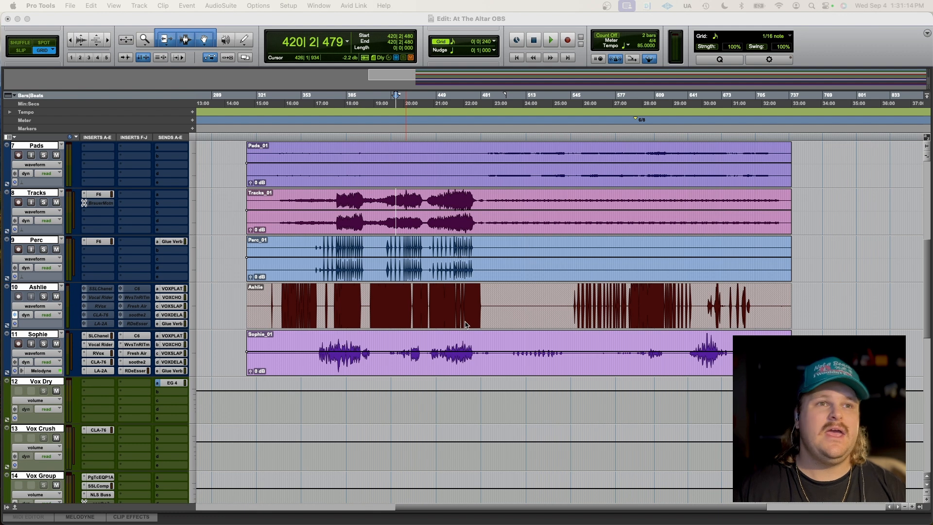
scroll(465, 325, right, 2)
scroll(465, 324, left, 6)
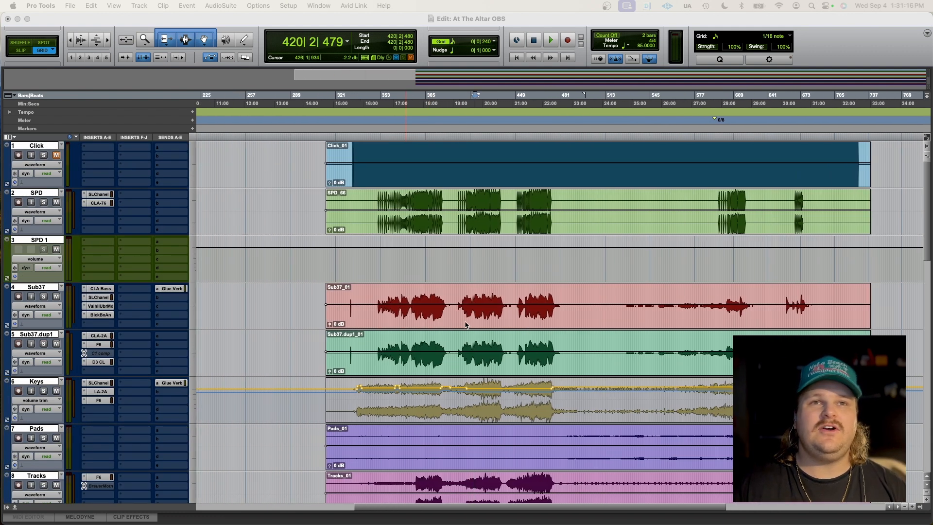
Step: Place the edit cursor at the start of the SPD hits and examine the track's SSLChannel settings
click(378, 201)
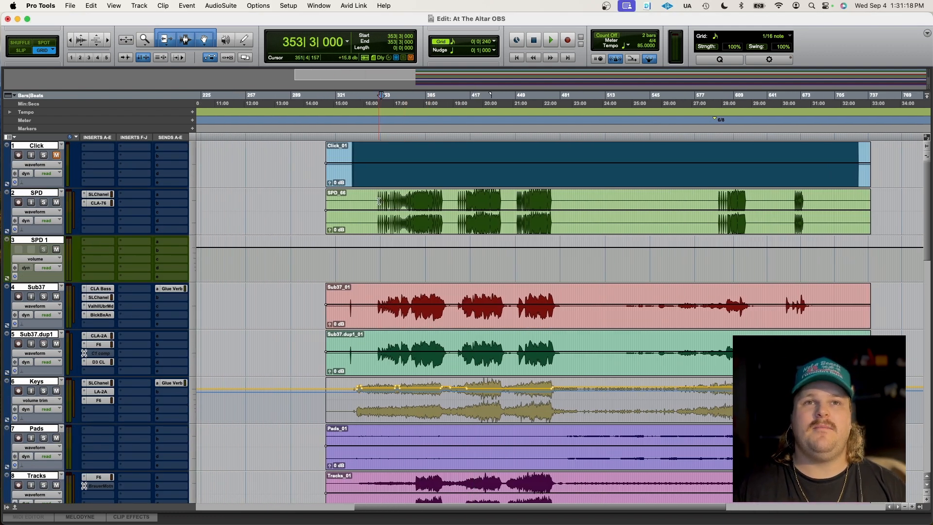
click(103, 195)
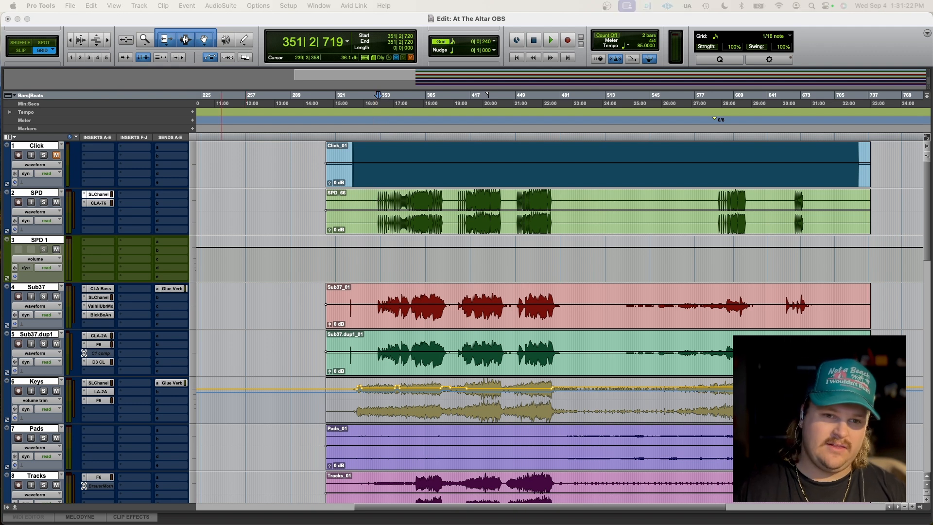
drag(474, 27, 338, 120)
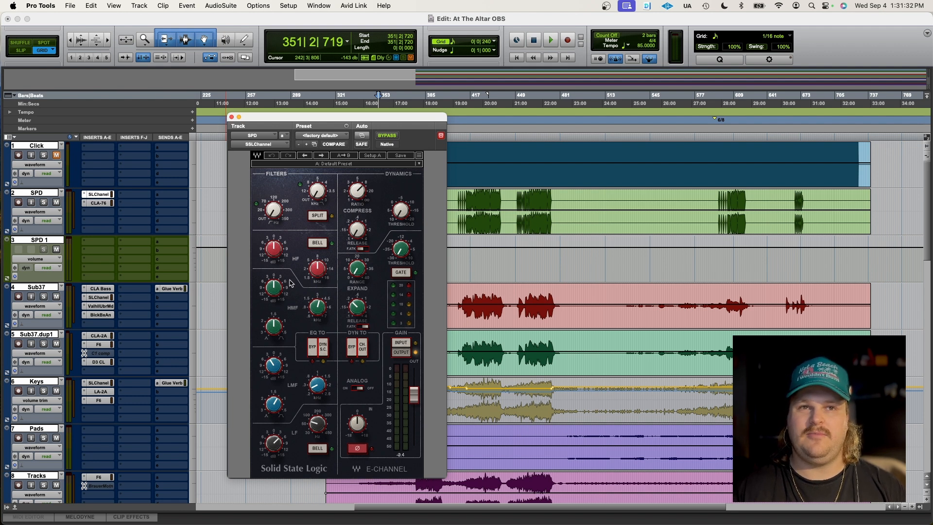
click(232, 117)
Step: Play the SPD track soloed from bar 378, examine its CLA-76 compressor settings, and stop playback
click(418, 204)
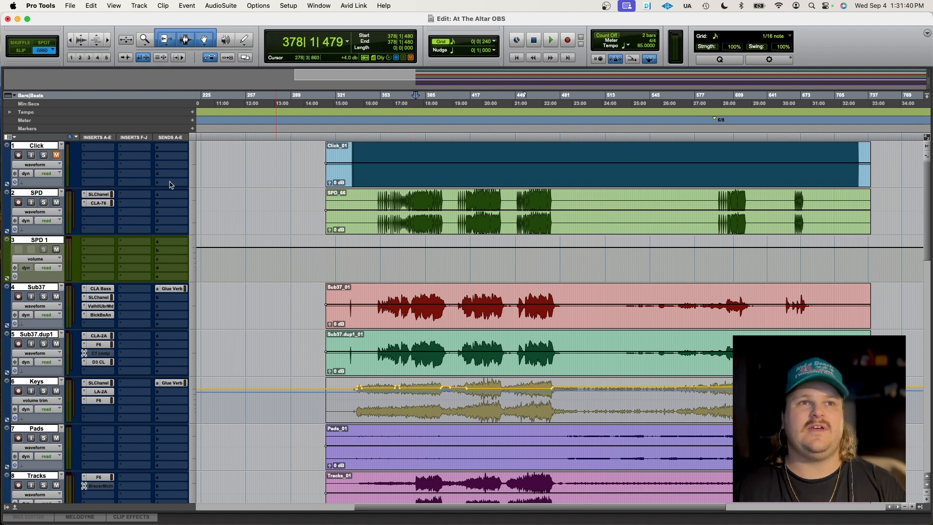
key(space)
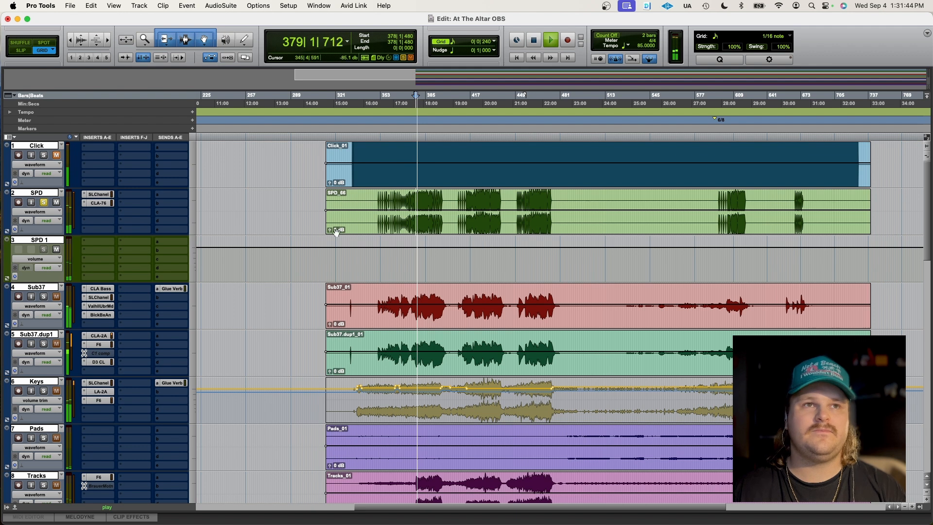
click(101, 204)
drag(741, 524, 614, 161)
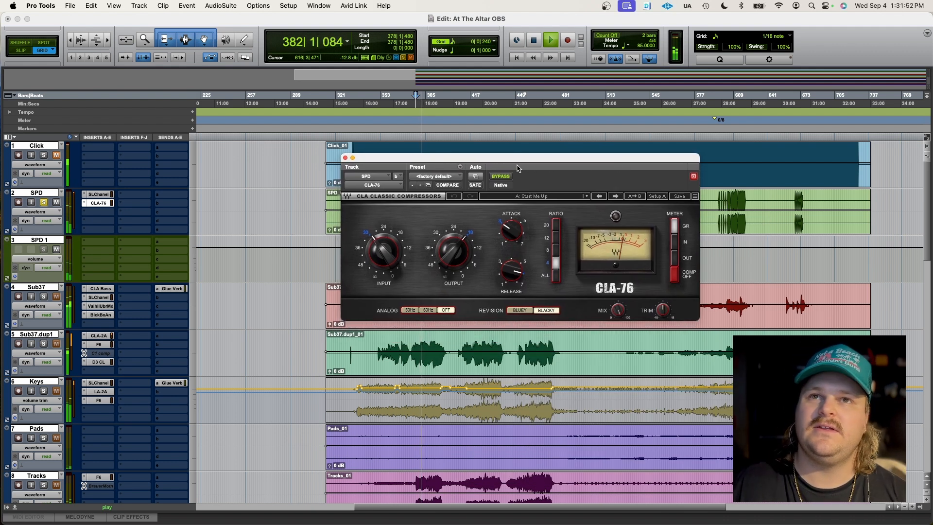
click(345, 158)
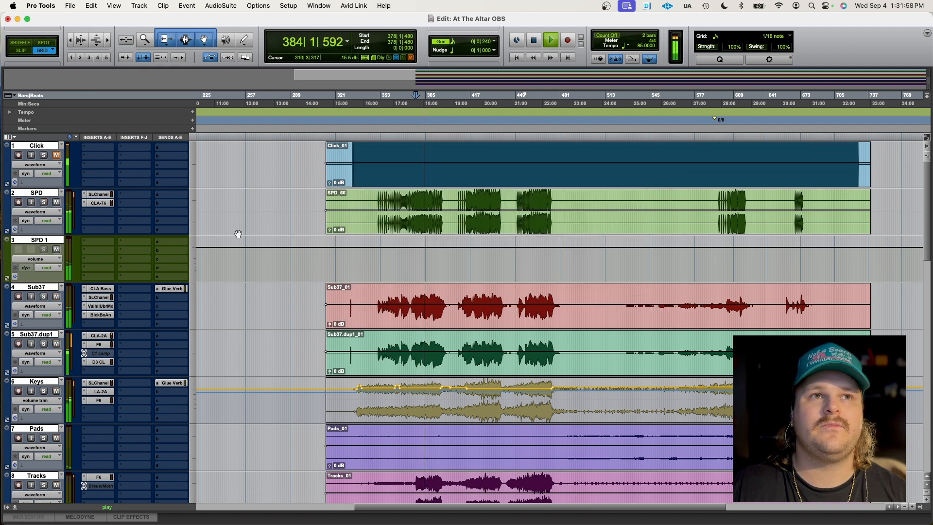
key(space)
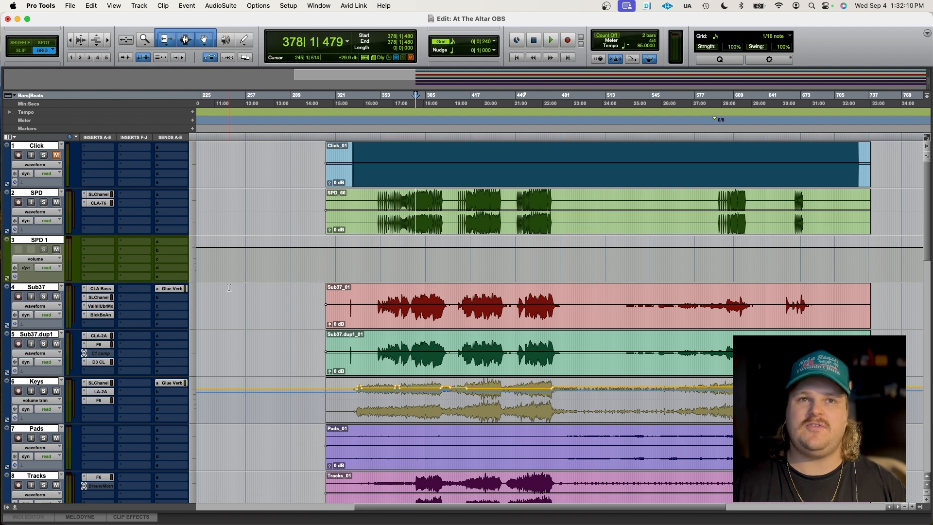
Step: Solo the Sub37 track and bypass its BlckBxAn, ValhllUbrMd, SSLChannel and CLA Bass inserts
scroll(227, 289, down, 5)
scroll(224, 290, up, 3)
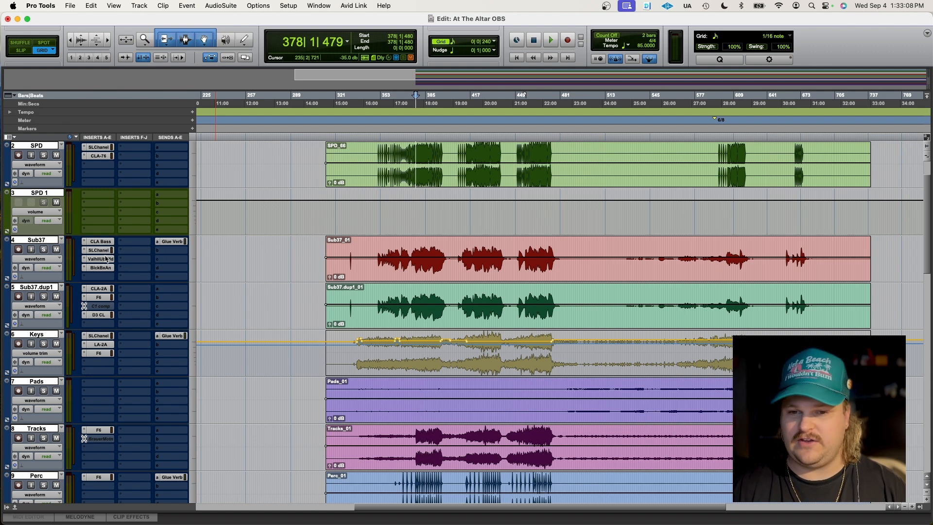
click(44, 249)
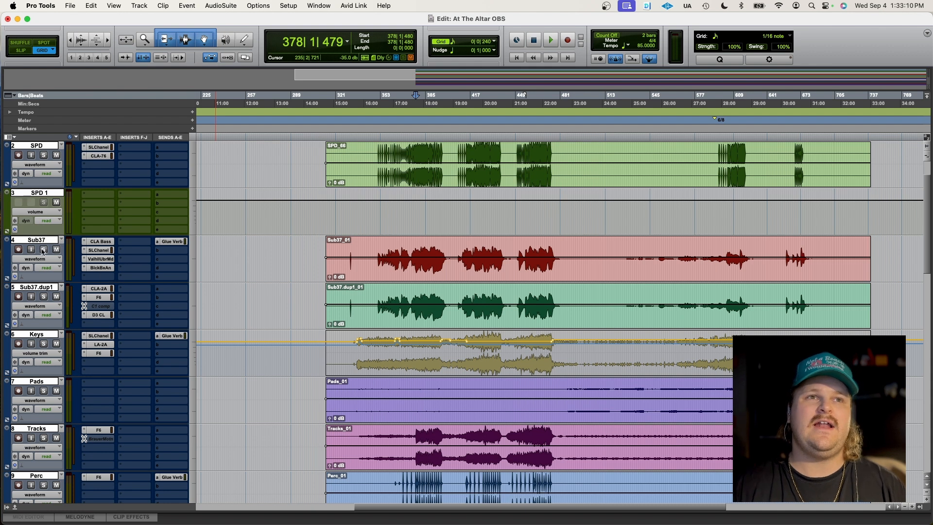
super+click(101, 267)
super+click(101, 258)
super+click(100, 250)
super+click(100, 242)
Step: Play the soloed Sub37 track from bar 383 to hear it without processing, and stop playback
click(423, 242)
key(space)
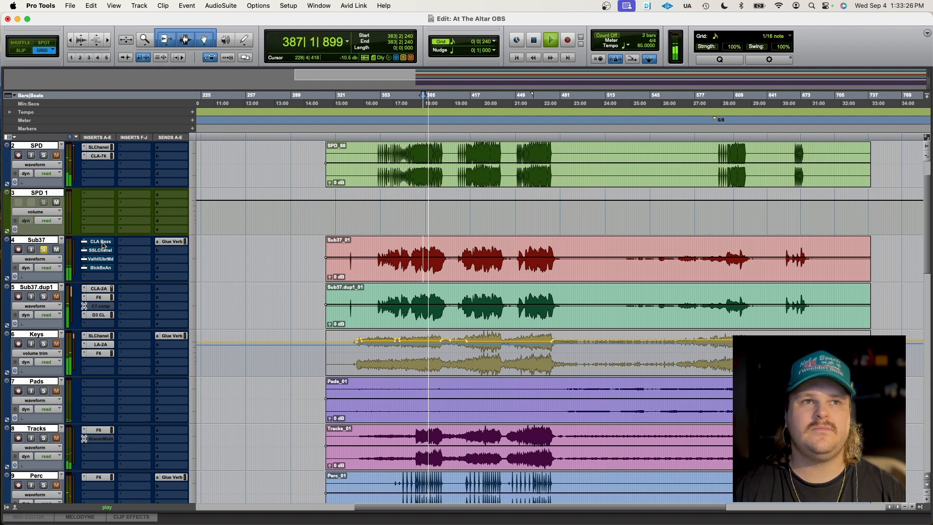
key(space)
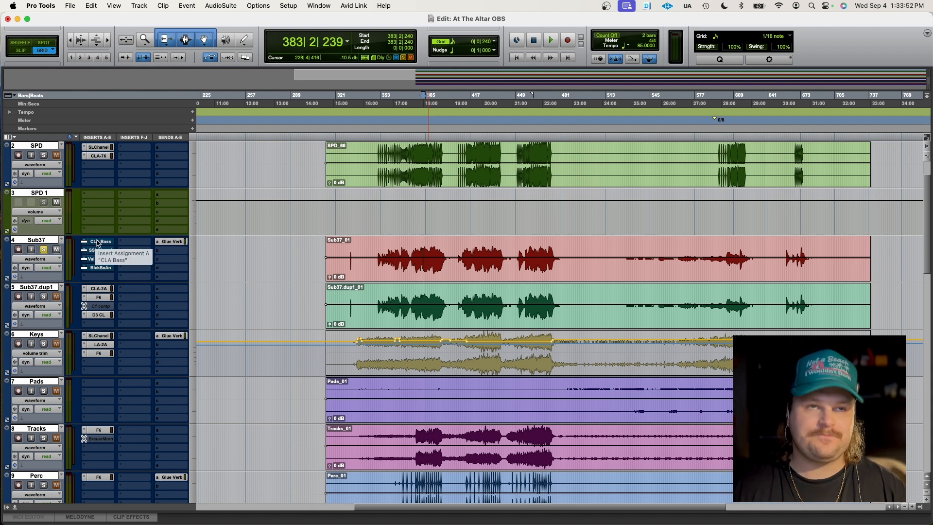
Step: Reactivate the CLA Bass insert on the Sub37 track and examine its fader and mode settings
super+click(98, 243)
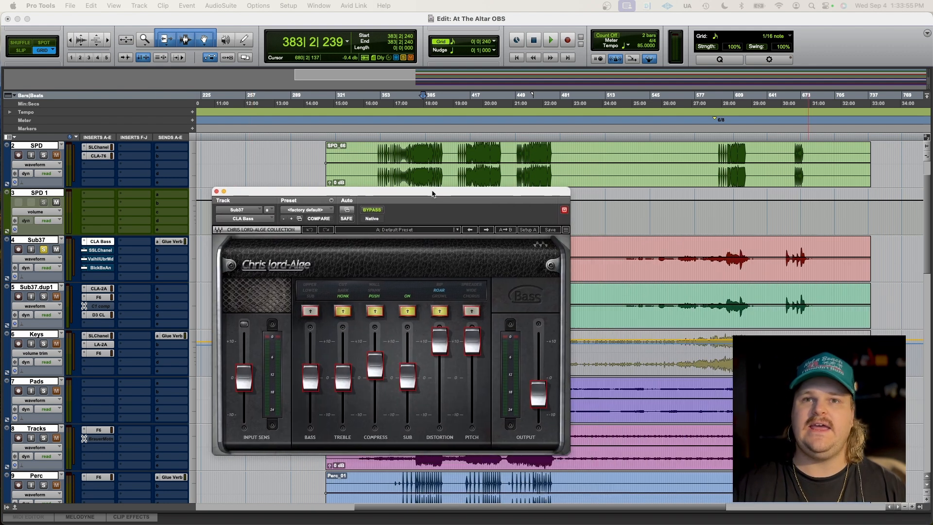
drag(432, 194, 478, 118)
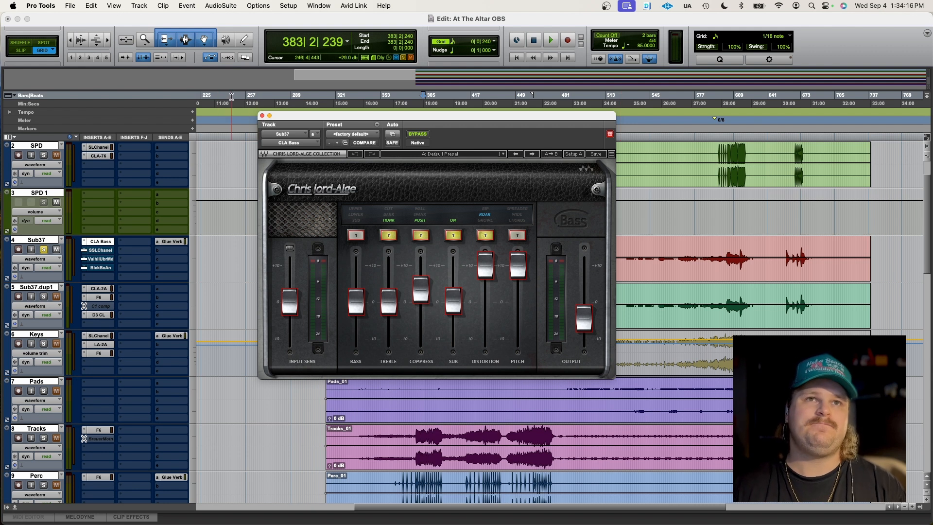
click(262, 116)
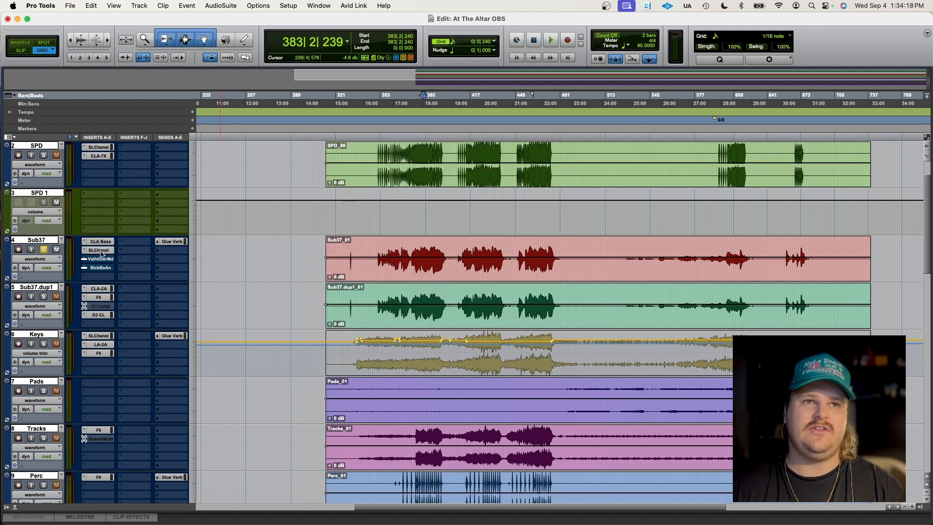
Step: Reactivate the SSLChannel insert on the Sub37 track and examine its EQ and filter settings
click(100, 250)
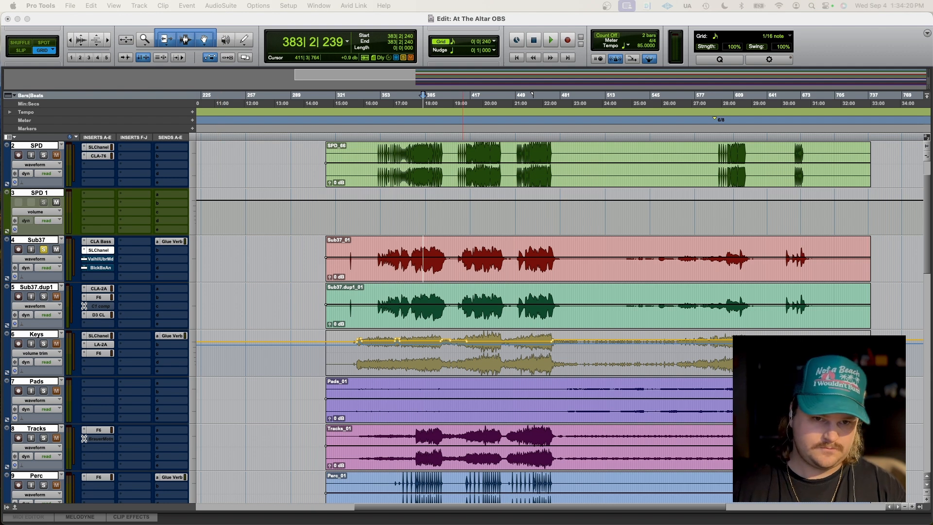
drag(617, 19, 473, 98)
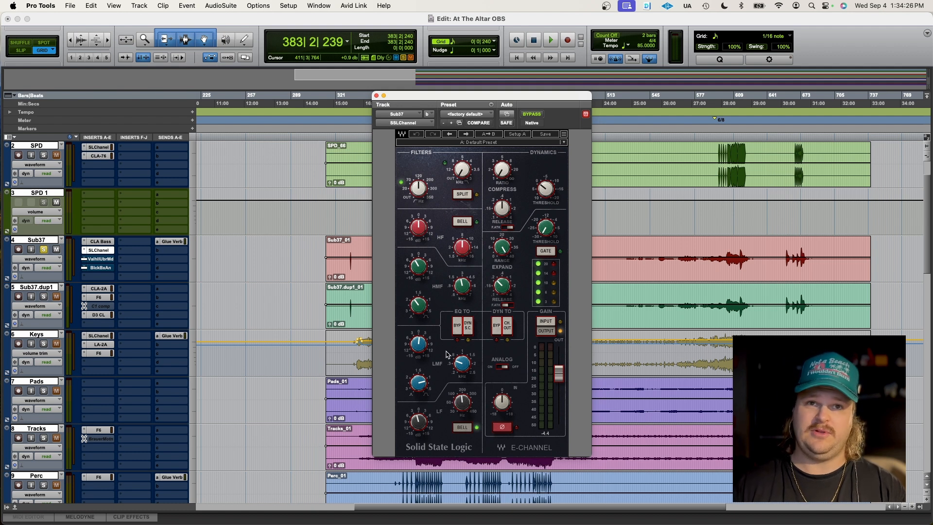
drag(424, 352, 425, 350)
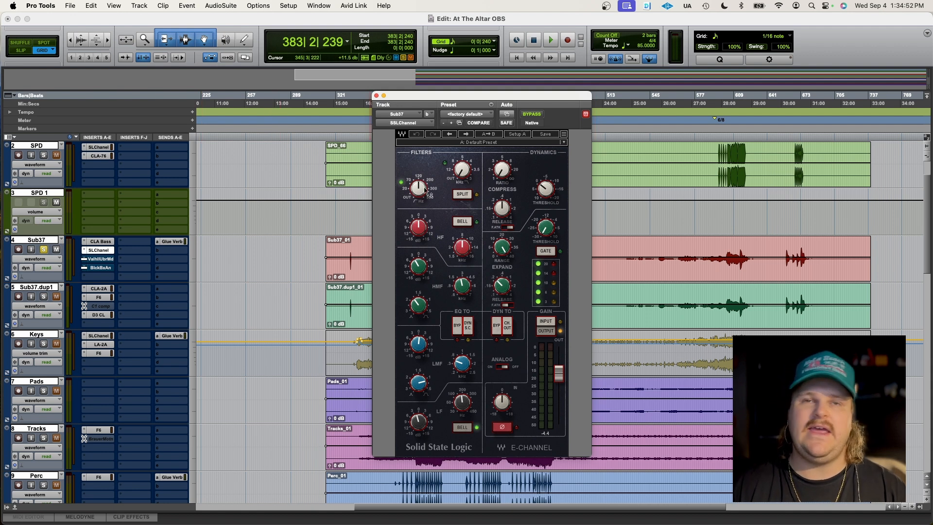
mouse_move(414, 190)
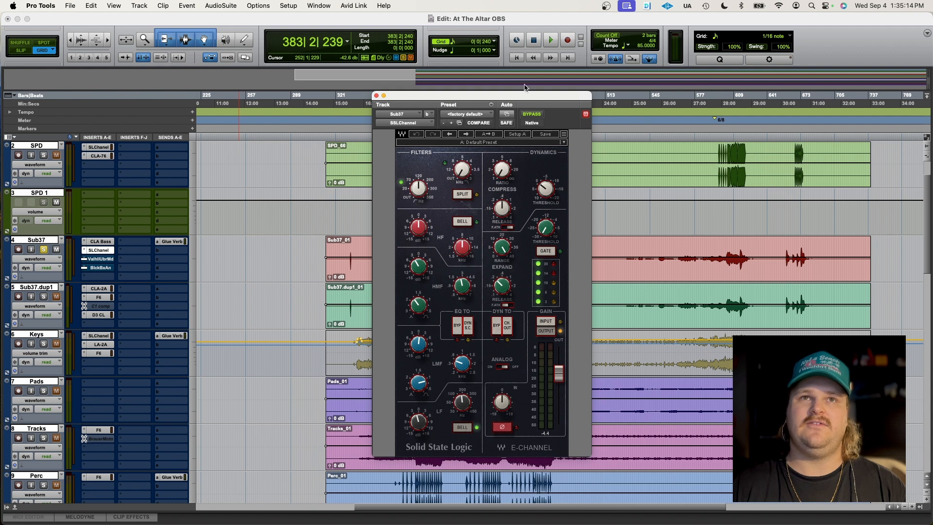
click(376, 95)
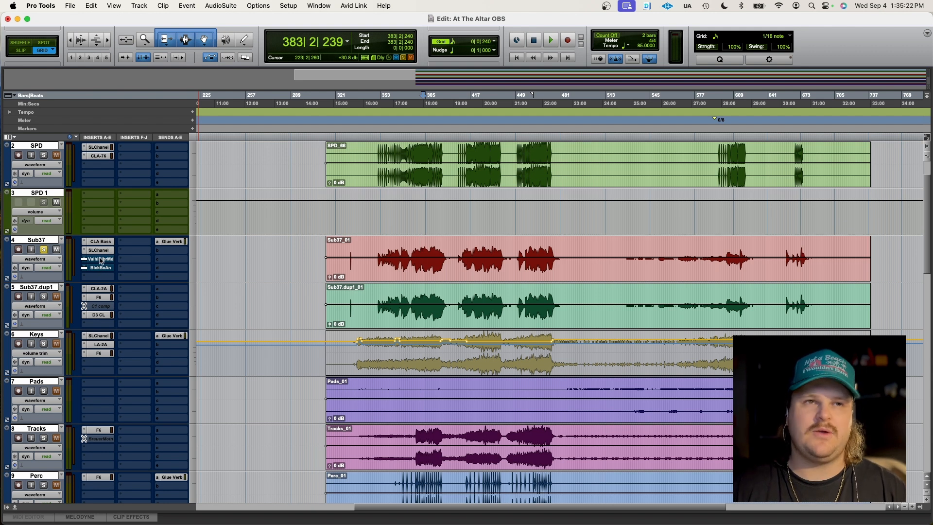
Step: Reactivate the ValhallaUberMod insert on the Sub37 track and examine its 2TapChorus settings
scroll(102, 259, down, 2)
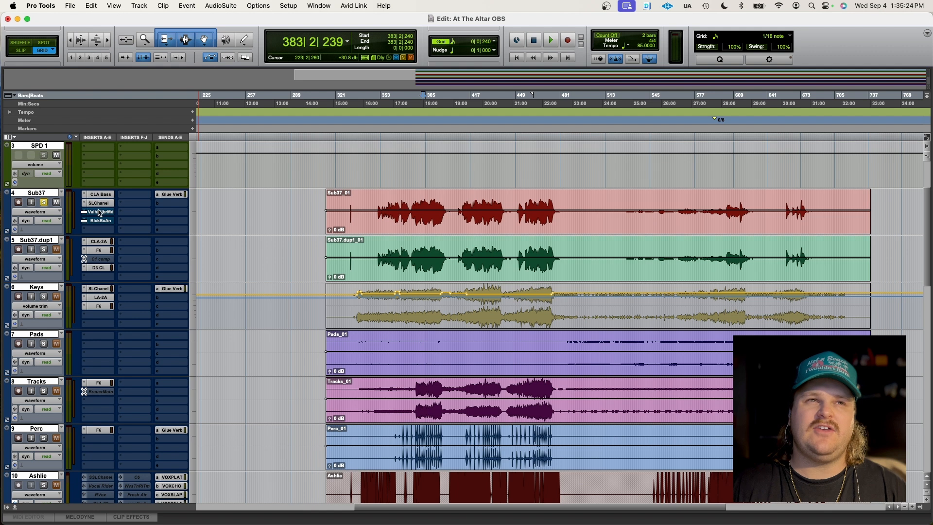
click(98, 213)
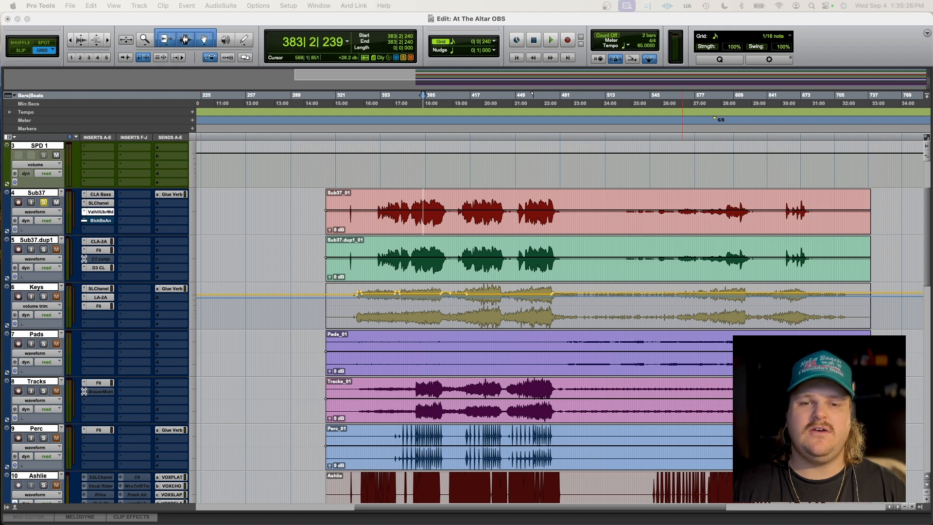
drag(614, 113, 581, 137)
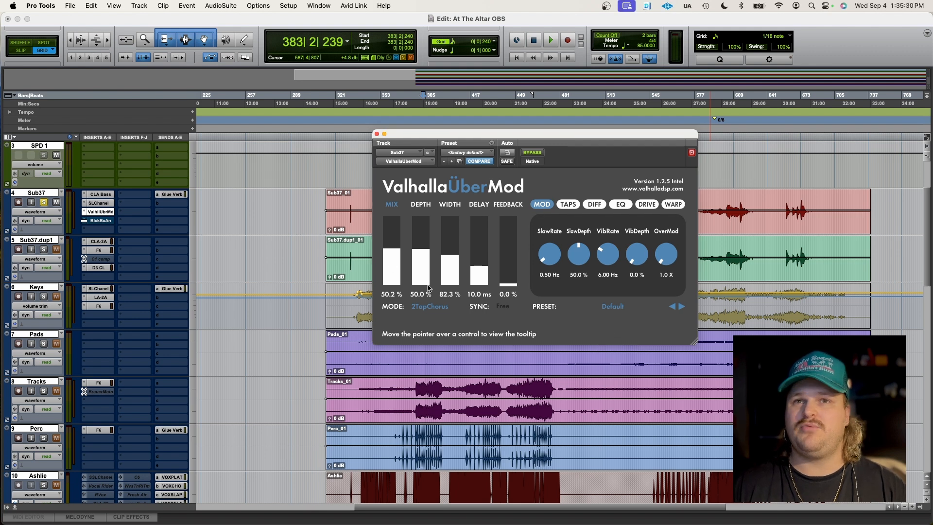
click(377, 134)
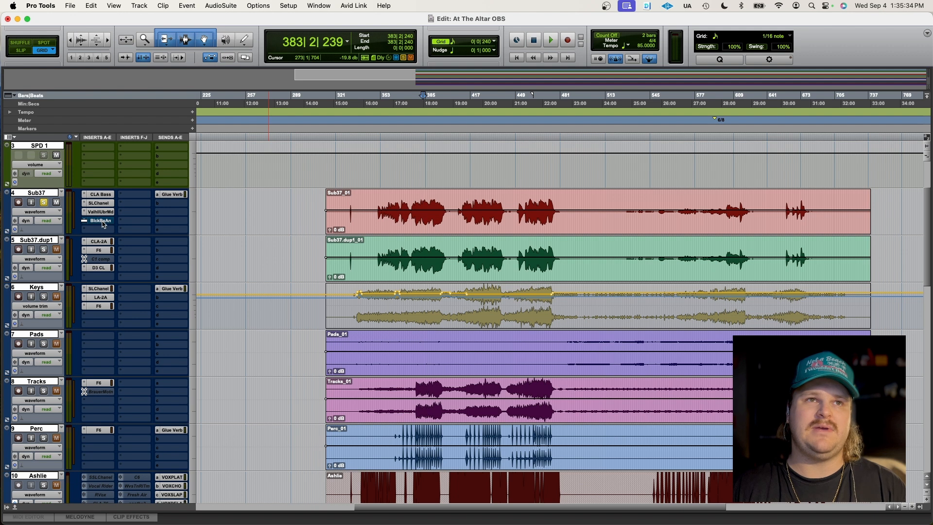
Step: Reactivate the Black Box HG-2 insert on the Sub37 track, examine its saturation, pentode and triode settings, and close it
click(101, 222)
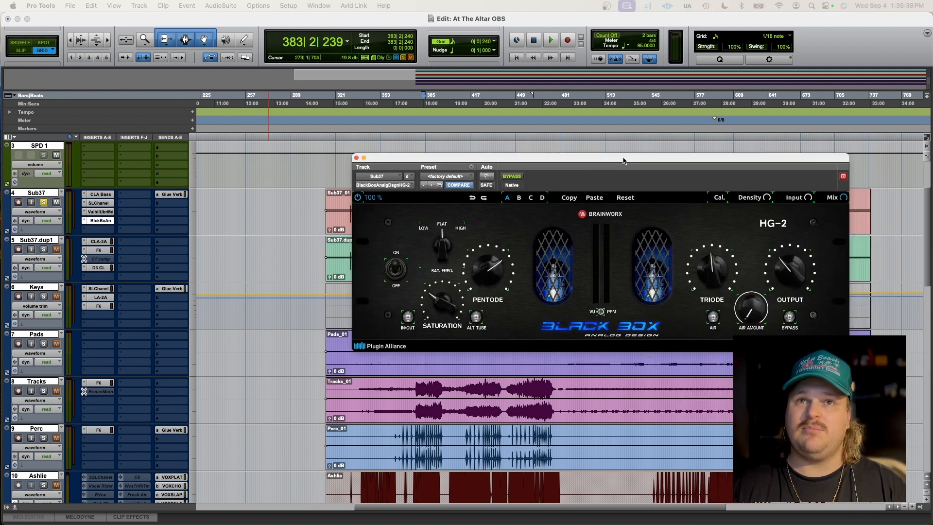
drag(434, 162, 517, 175)
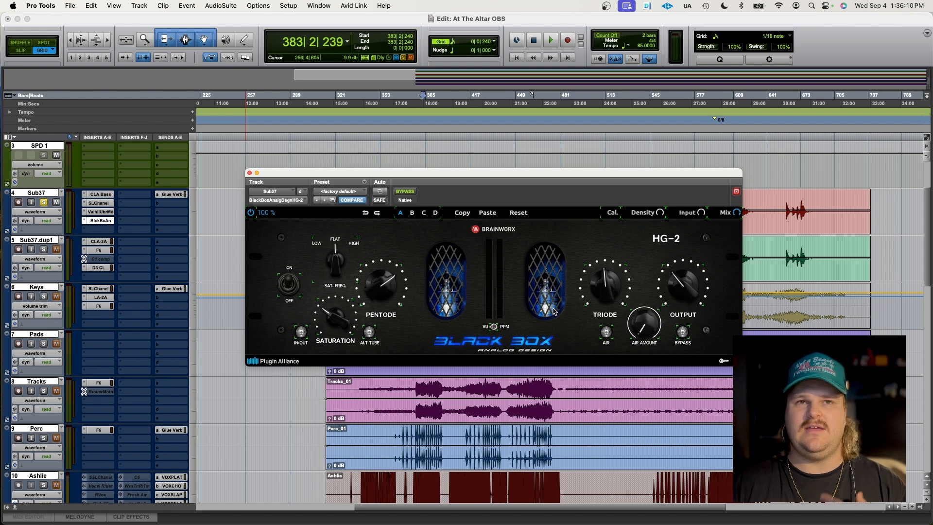
click(249, 173)
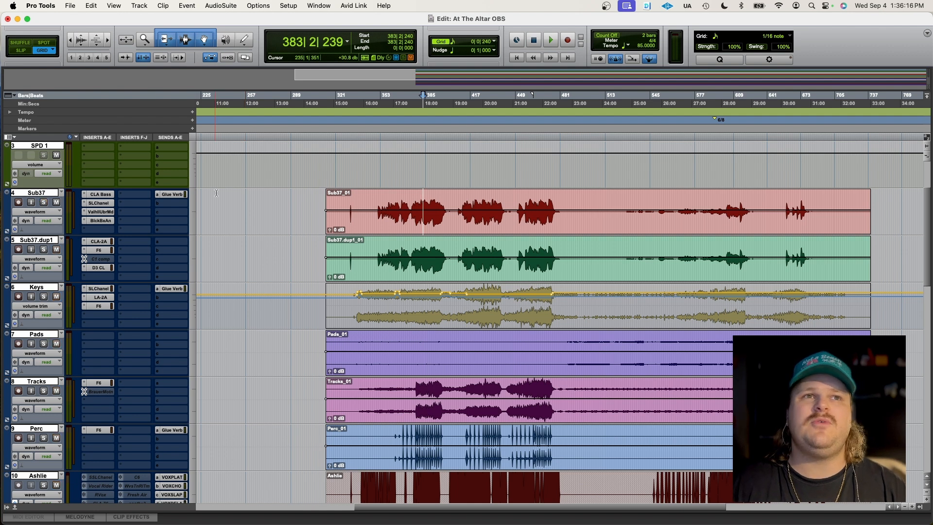
Step: Solo the Sub37.dup1 track and examine the gain and peak reduction settings of its CLA-2A insert
click(43, 250)
click(106, 241)
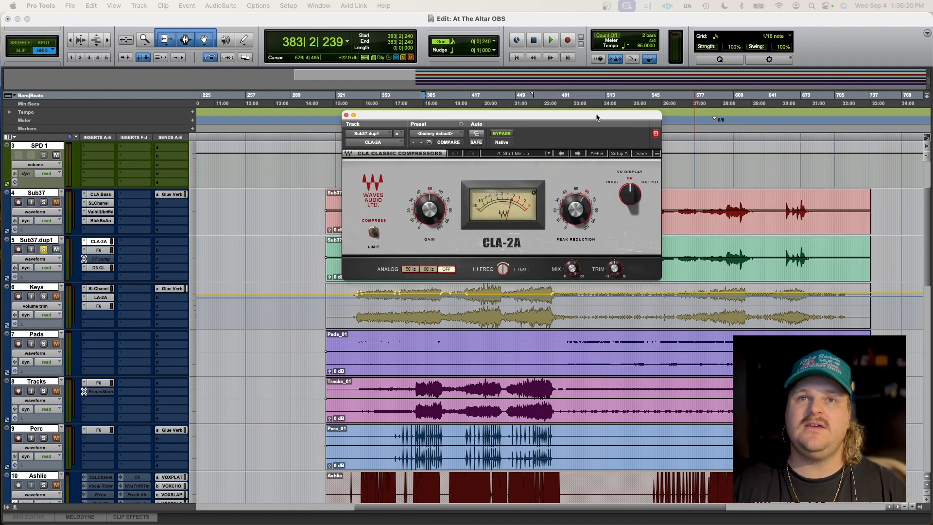
drag(598, 117, 543, 193)
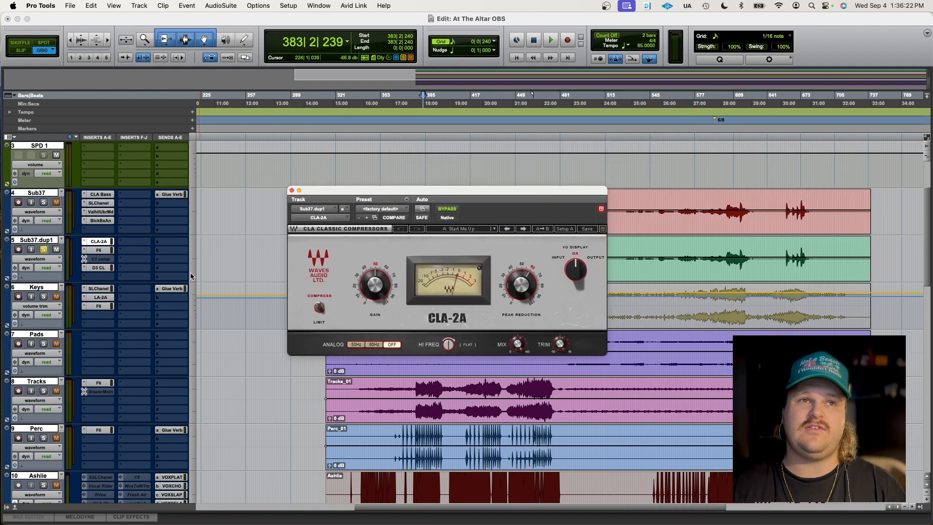
Step: Examine the low-pass filter curve in the F6 insert on the Sub37.dup1 track and close the plugin
click(100, 249)
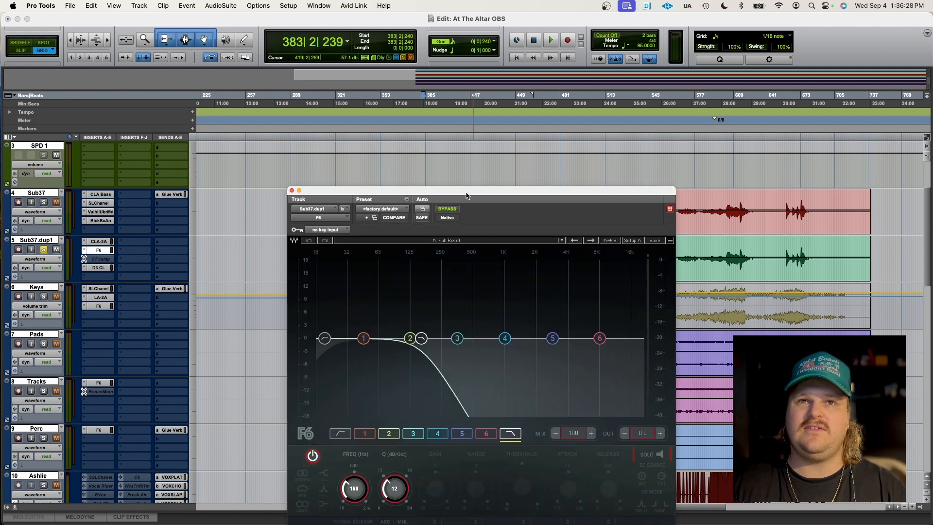
drag(467, 196, 631, 94)
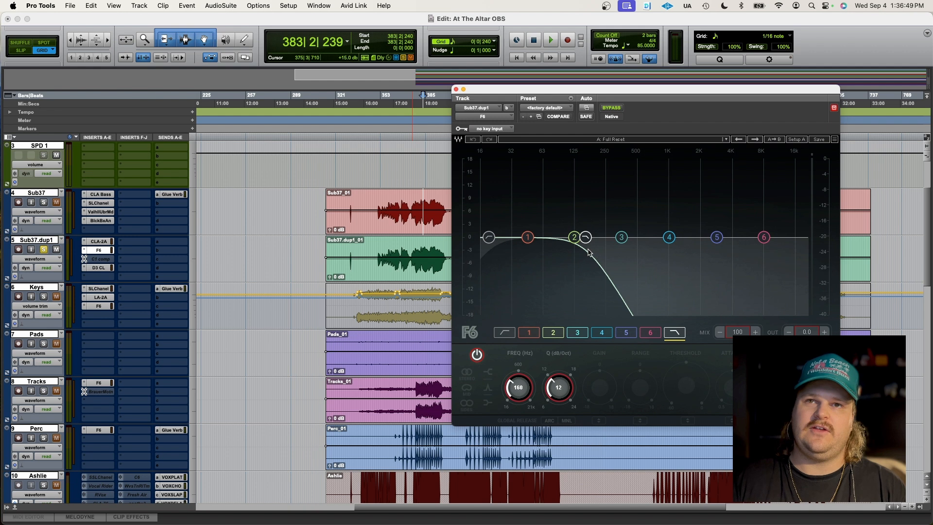
click(456, 89)
Step: Examine the compression and side-chain settings of the Dyn3 Compressor/Limiter insert on the Sub37.dup1 track
click(98, 267)
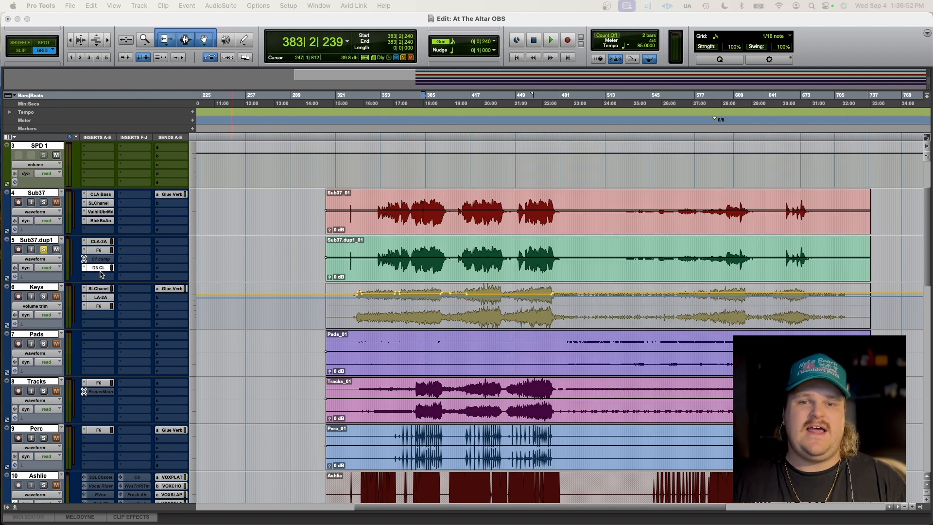
drag(556, 169, 680, 171)
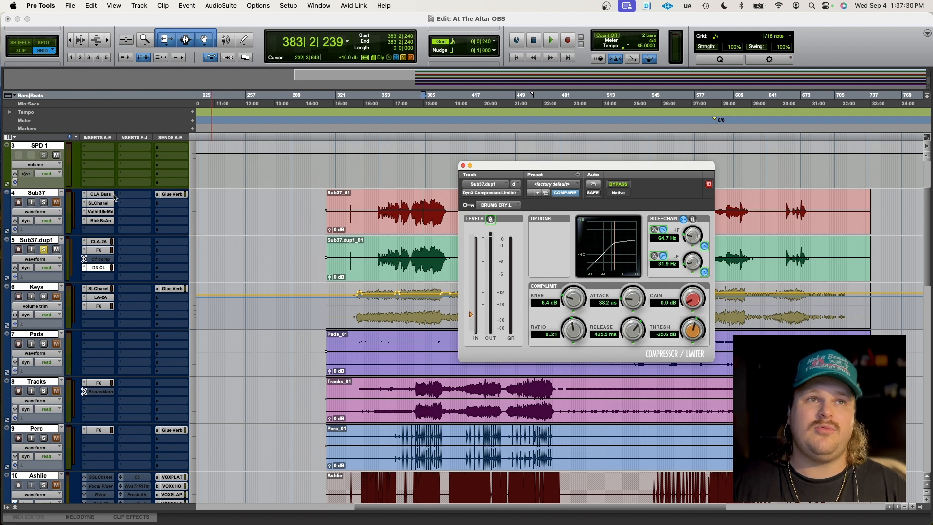
scroll(42, 152, up, 3)
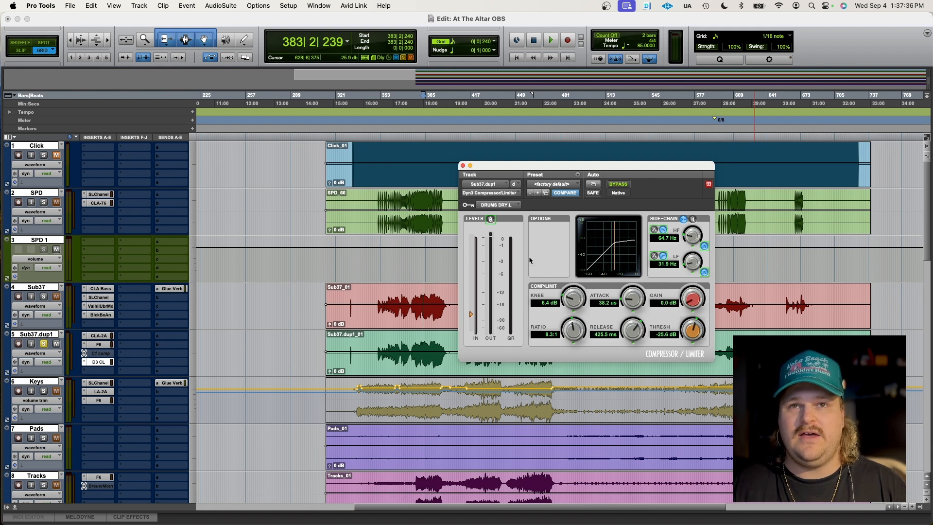
scroll(146, 260, down, 2)
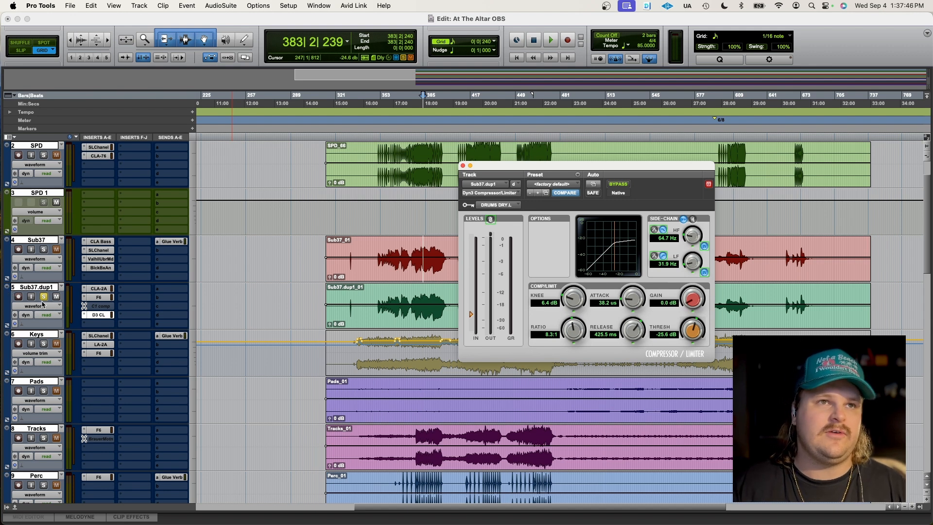
Step: Audition Sub37 and Sub37.dup1 soloed together from bar 381, closing the compressor, and unsolo both tracks after stopping playback
click(43, 297)
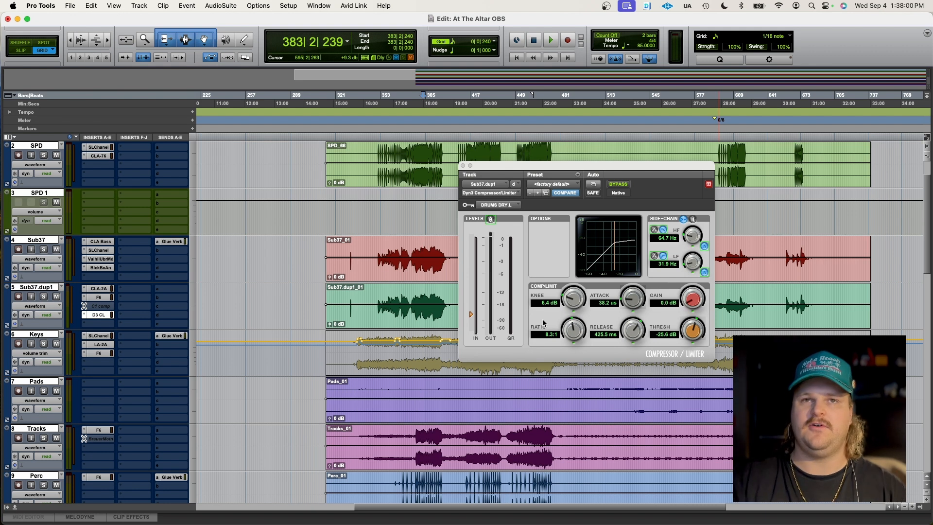
click(44, 250)
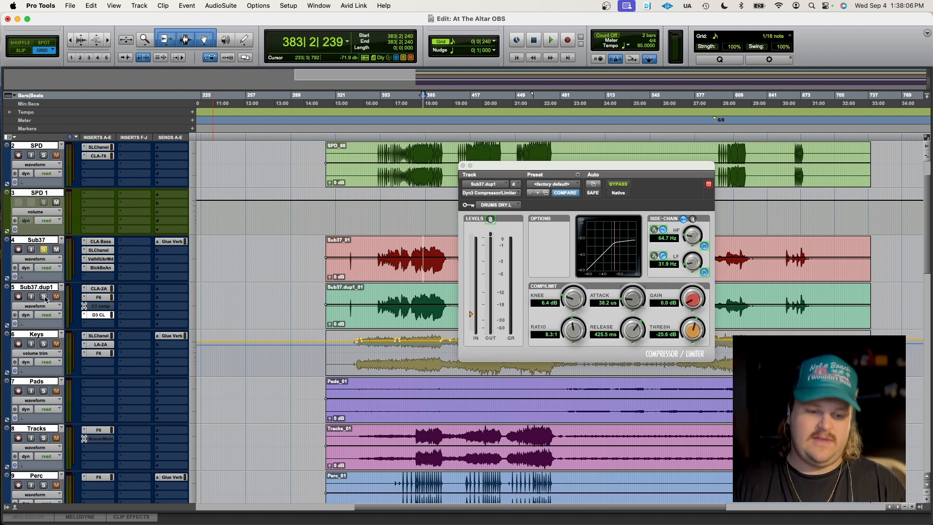
click(44, 297)
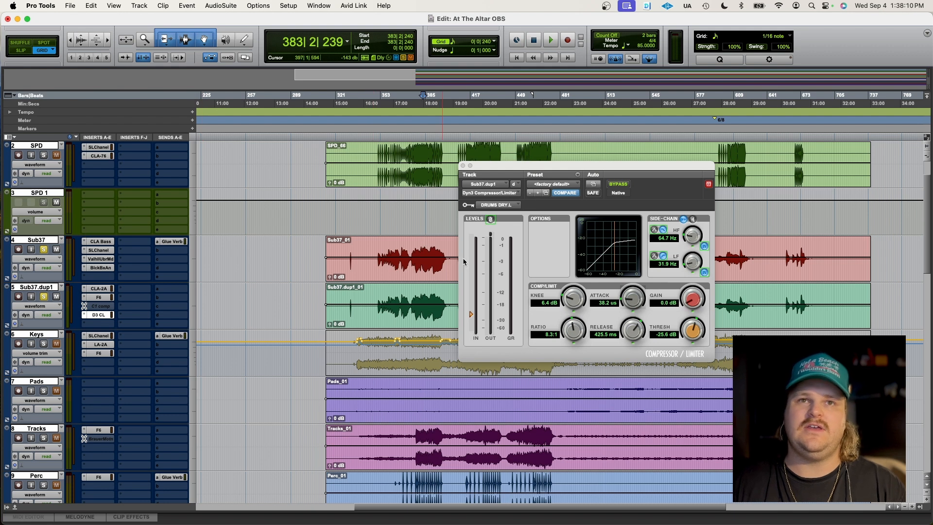
click(420, 243)
key(space)
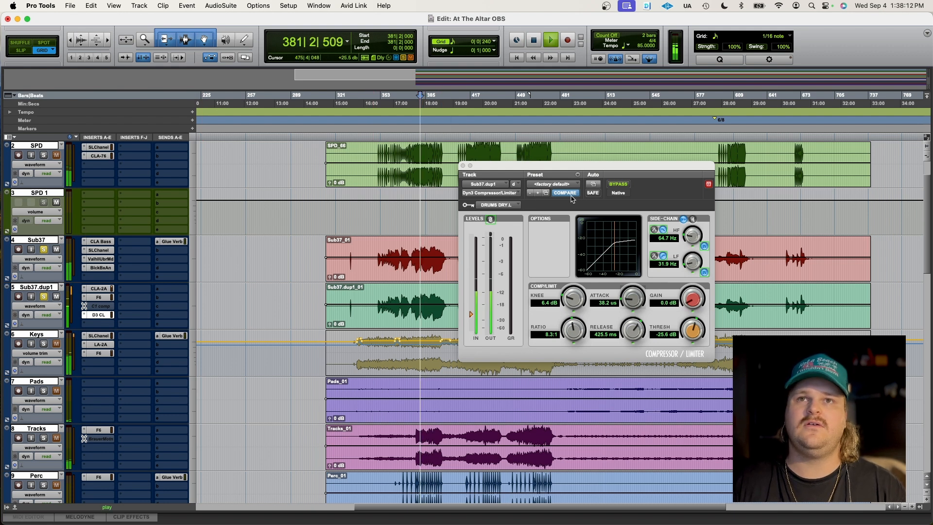
click(463, 166)
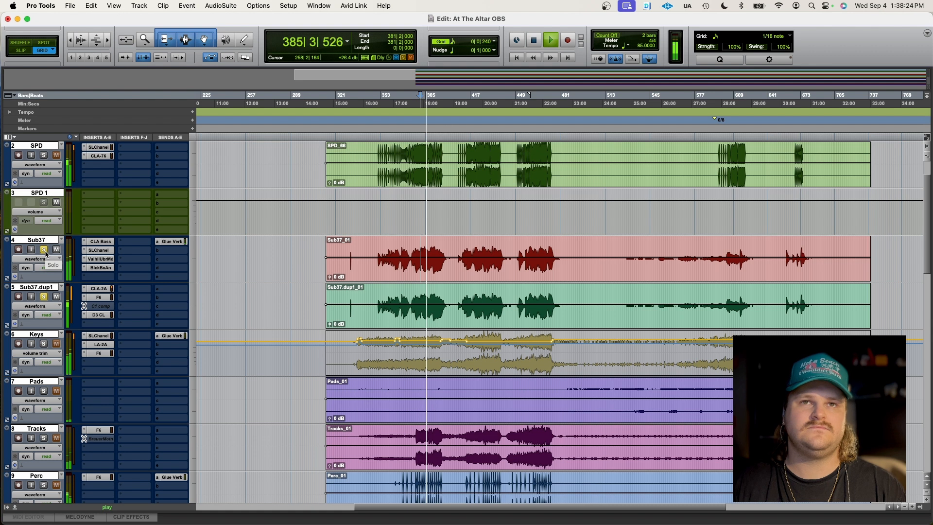
key(space)
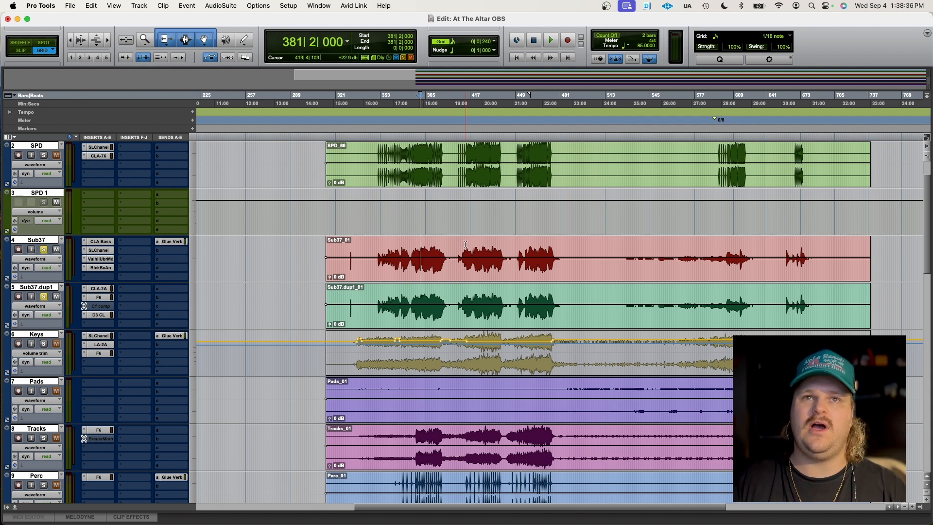
click(45, 249)
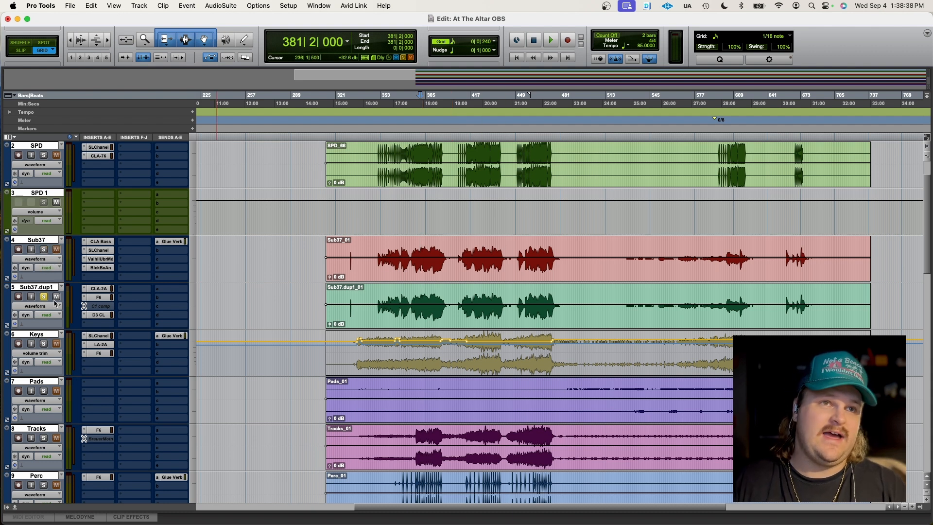
click(44, 297)
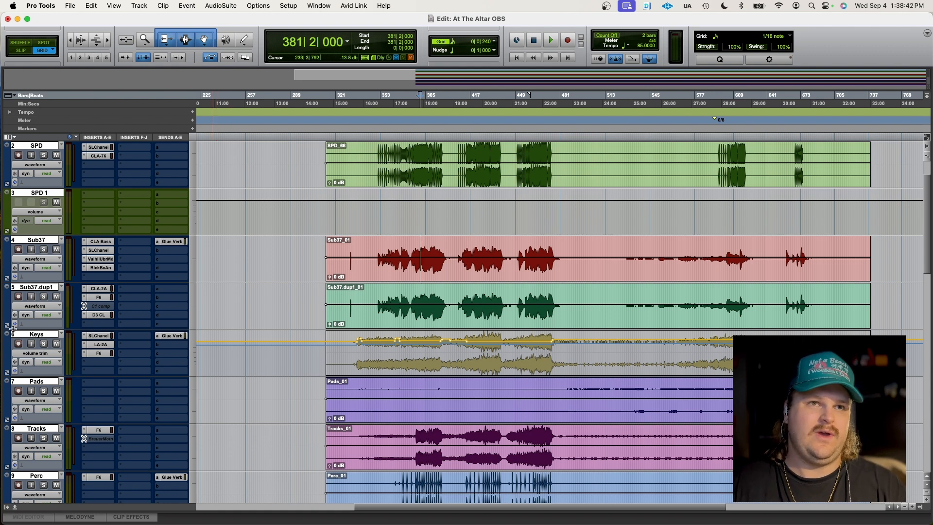
Step: Solo the Keys track and play it from bar 346
scroll(54, 351, down, 2)
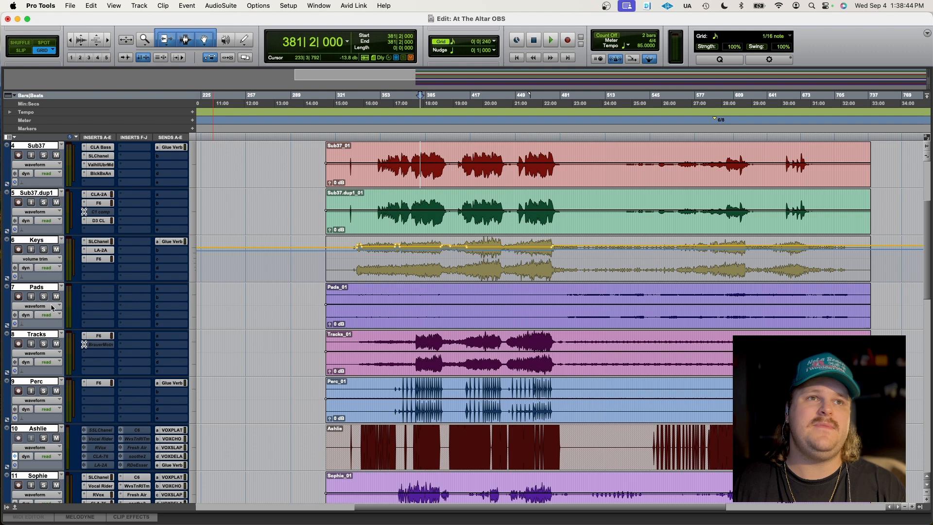
scroll(51, 304, up, 1)
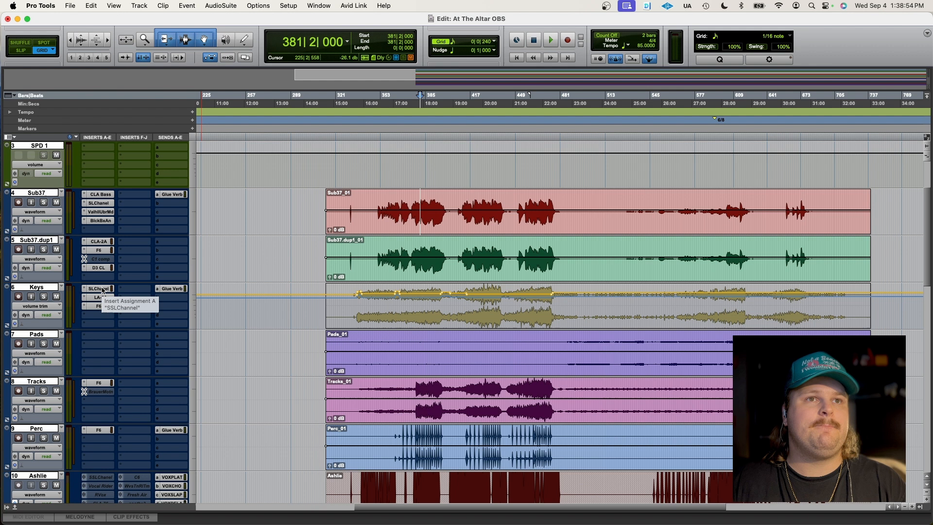
click(102, 289)
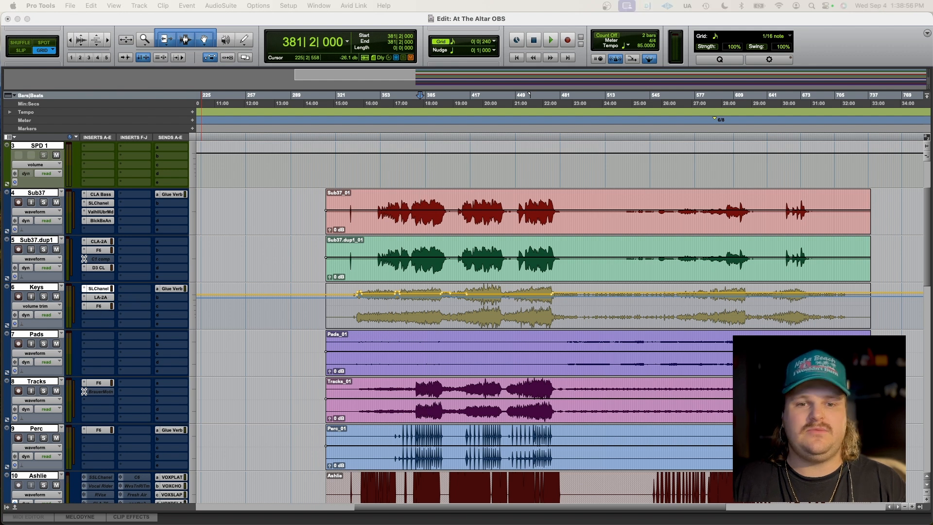
click(464, 257)
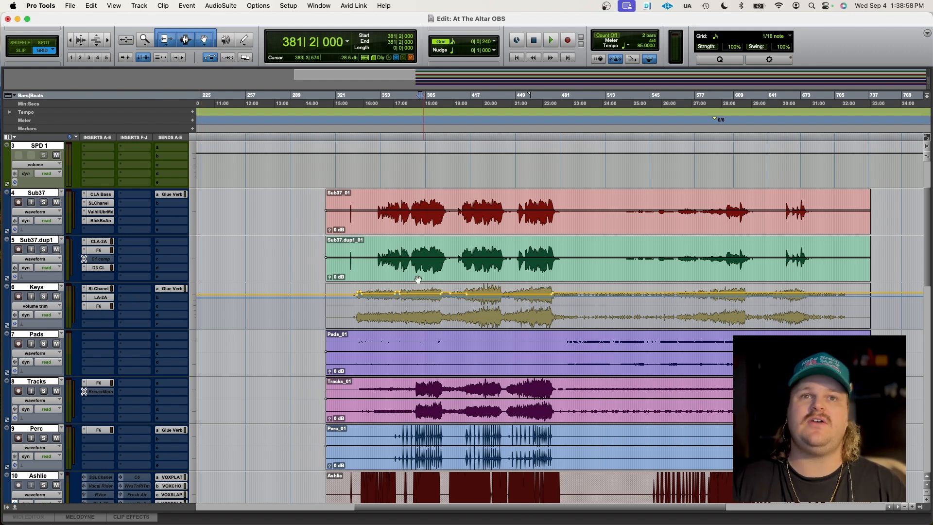
click(371, 313)
click(44, 297)
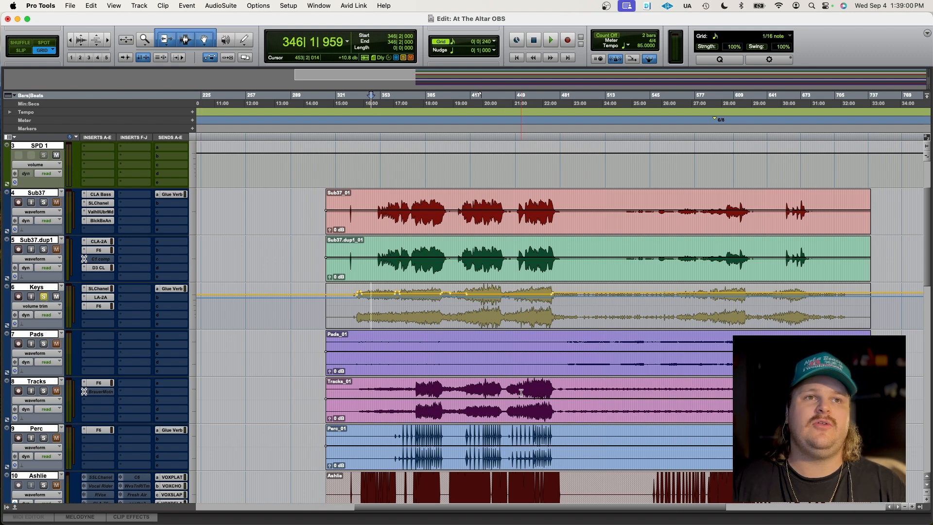
key(space)
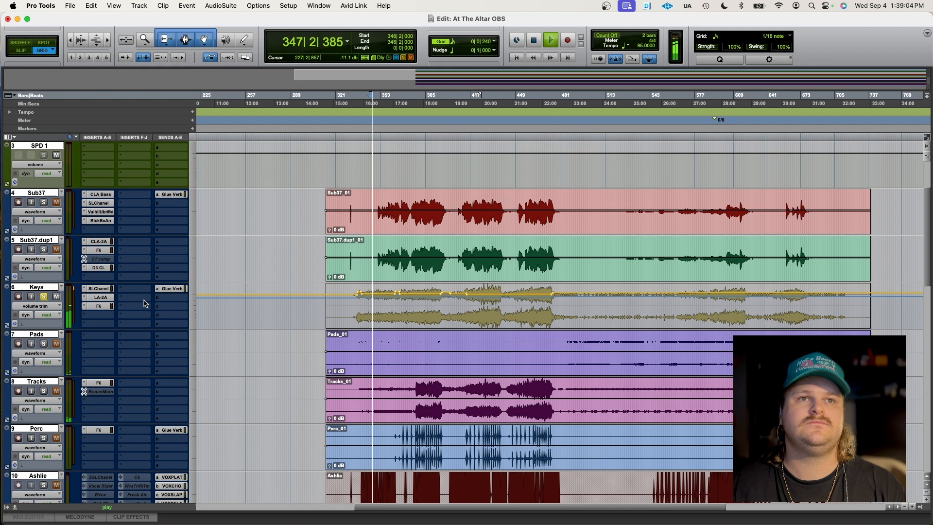
Step: Bypass the Keys track's SSLChannel, LA-2A and F6 inserts and mute its Glue Verb send during playback, then stop
super+click(173, 290)
super+click(101, 308)
super+click(101, 297)
super+click(101, 288)
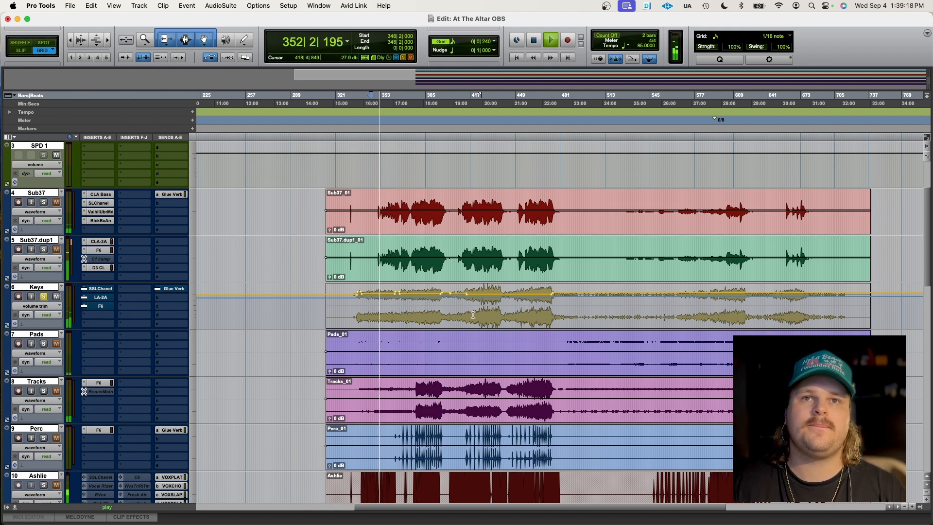
key(space)
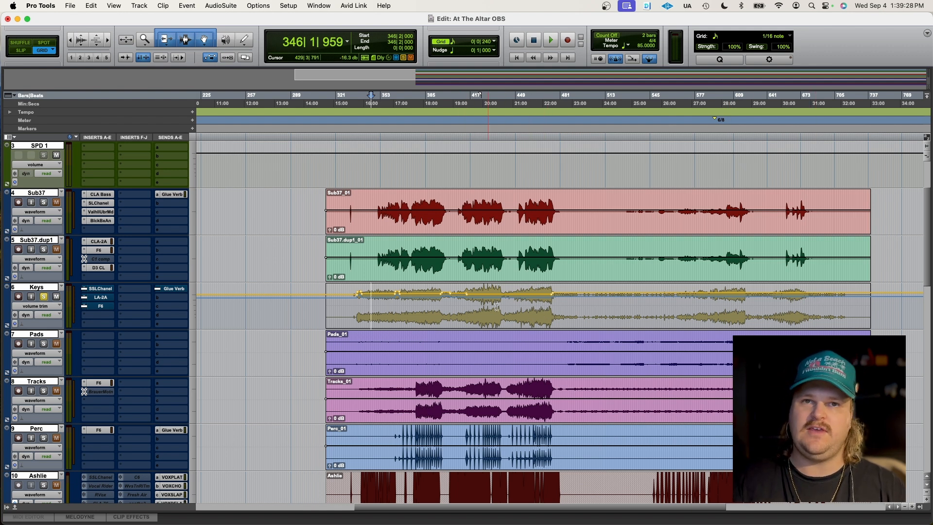
Step: Highlight the Keys passages at bars 423–440, 334–376 and 482–561 to compare their waveform levels
drag(478, 313, 503, 316)
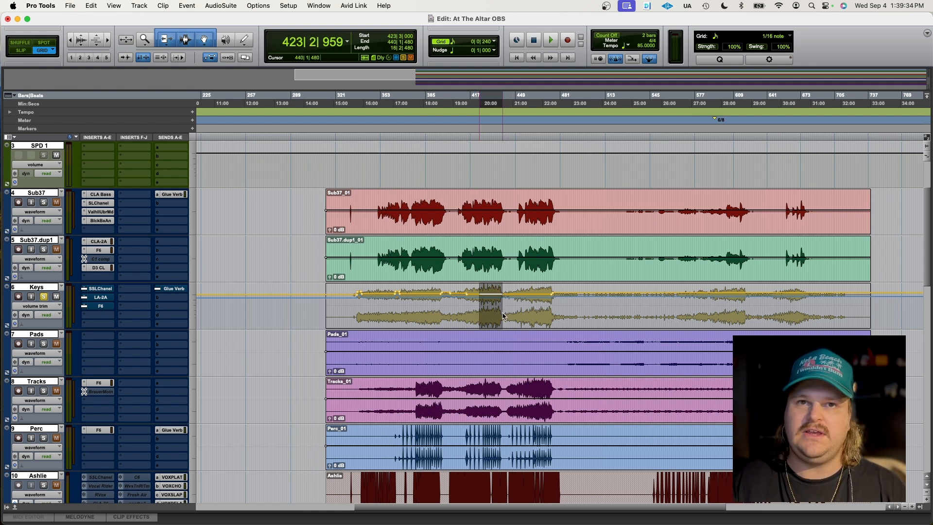
click(485, 315)
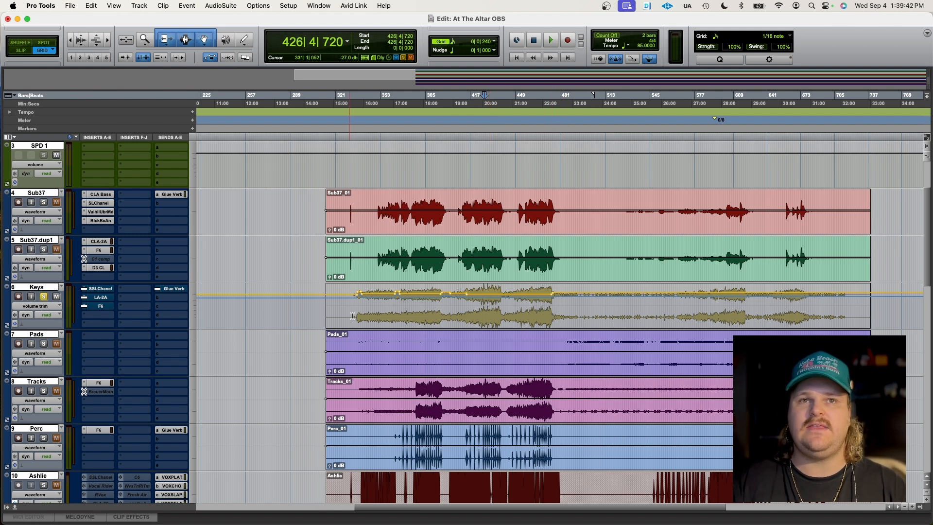
drag(354, 317, 414, 317)
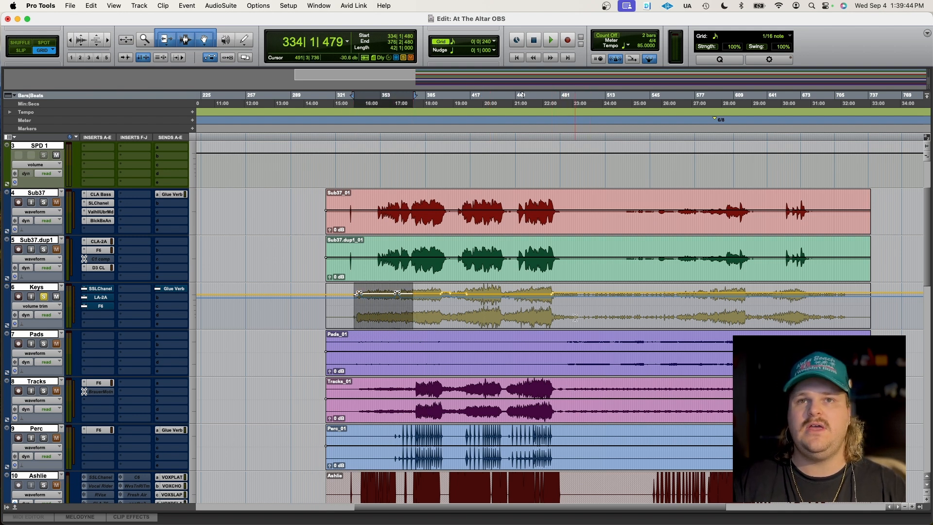
drag(563, 318, 674, 321)
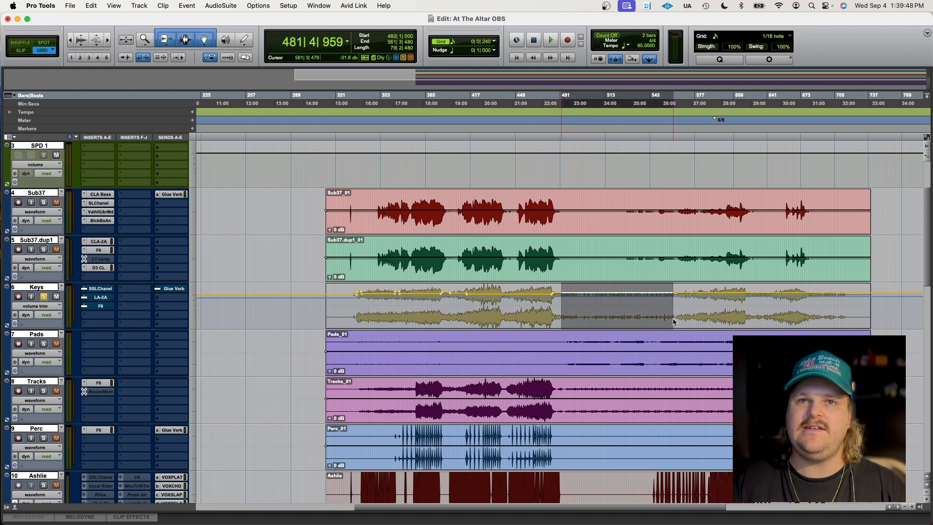
click(597, 321)
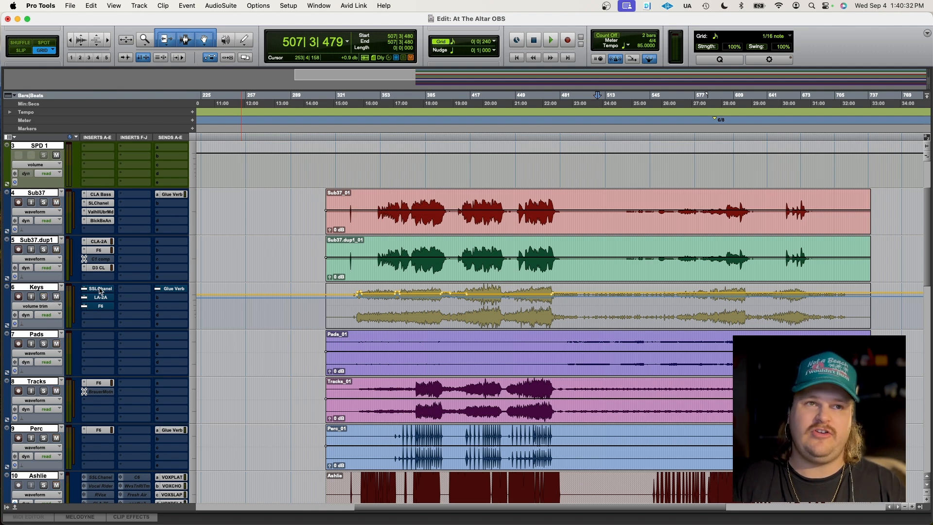
Step: Reactivate the SSLChannel insert on the Keys track and examine its filter and EQ band settings
click(99, 289)
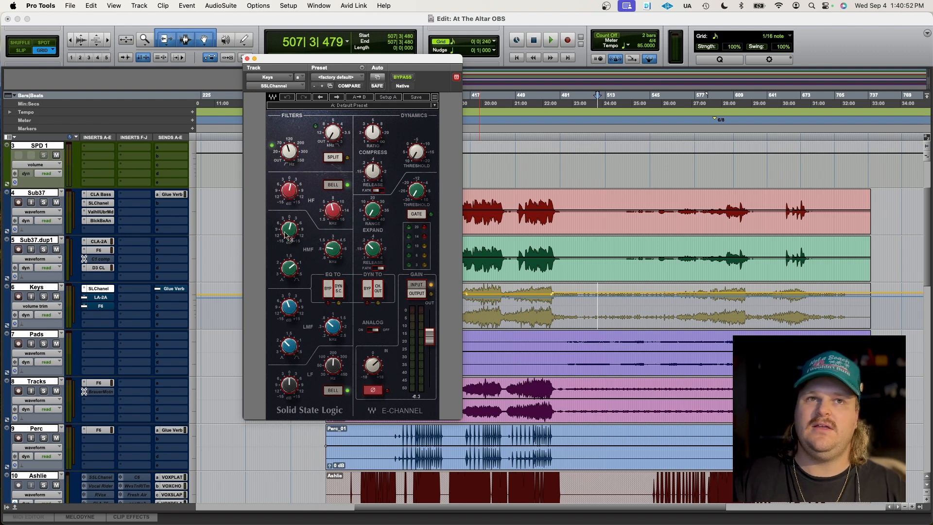
mouse_move(331, 247)
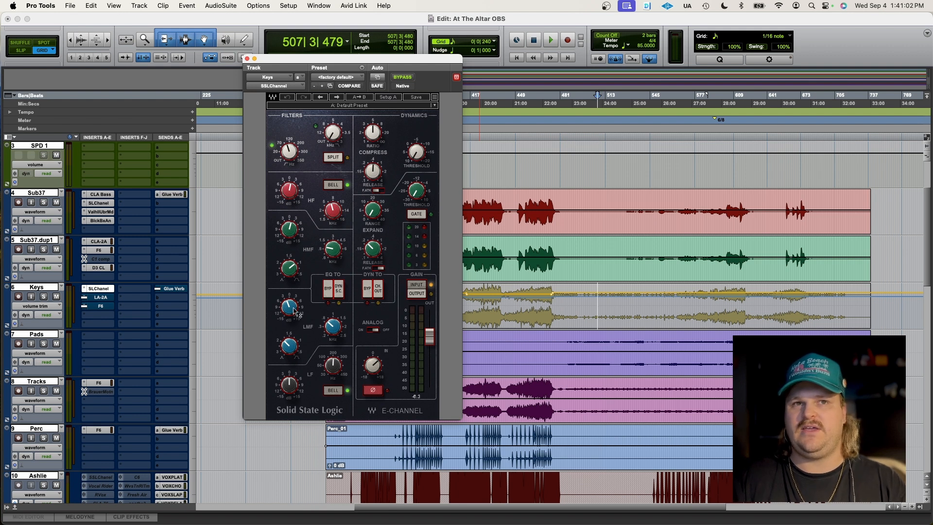
mouse_move(289, 309)
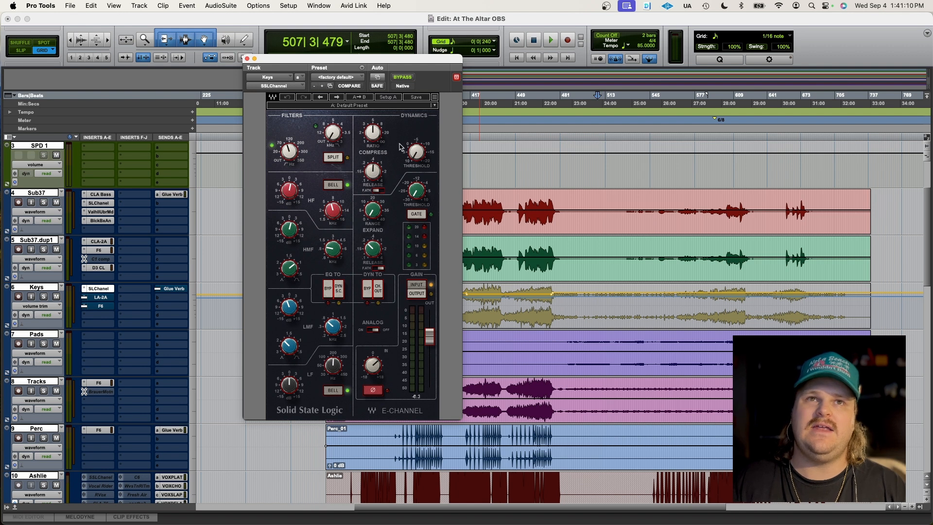
Step: Reactivate the LA-2A insert on the Keys track and open its compressor settings
click(247, 59)
super+click(97, 298)
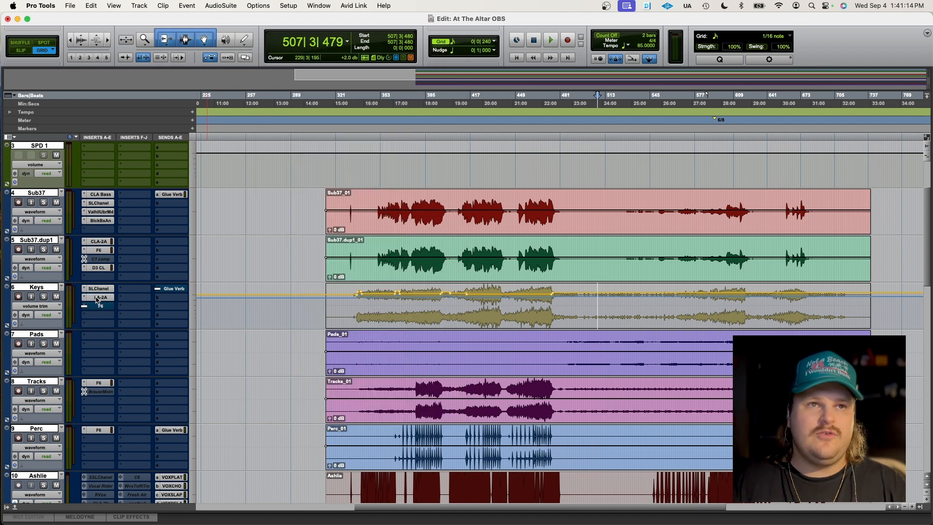
click(108, 299)
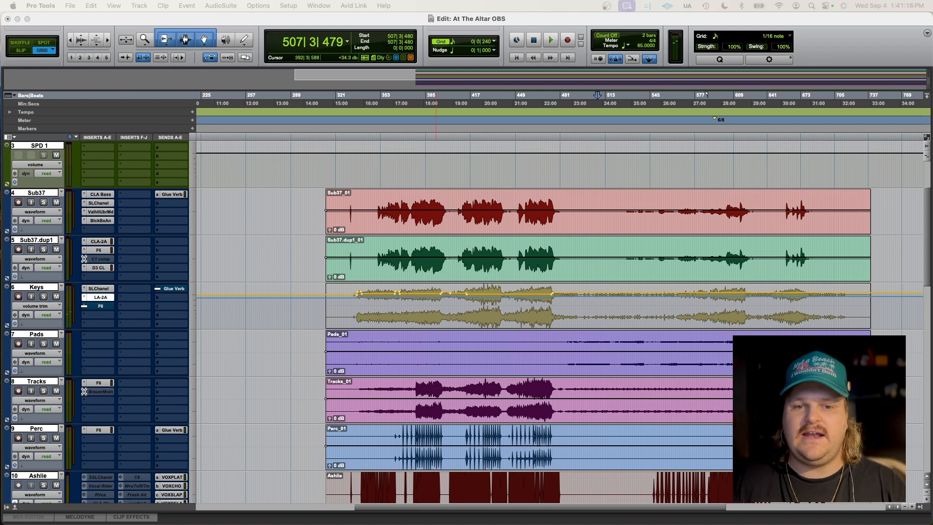
drag(419, 181, 494, 307)
Step: Solo the Keys track and play it from bar 425 to compare the LA-2A bypassed and active, checking its gain and peak reduction settings
click(481, 303)
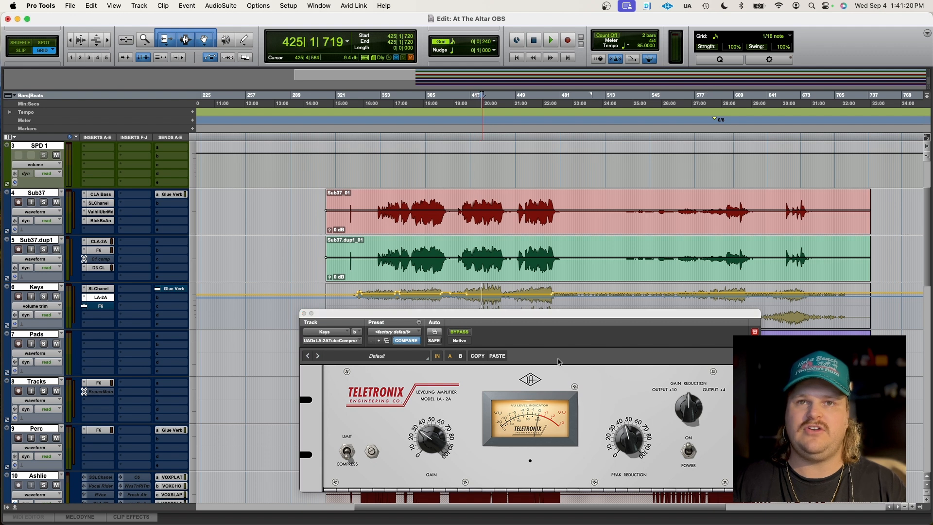
key(space)
key(space)
click(44, 297)
key(space)
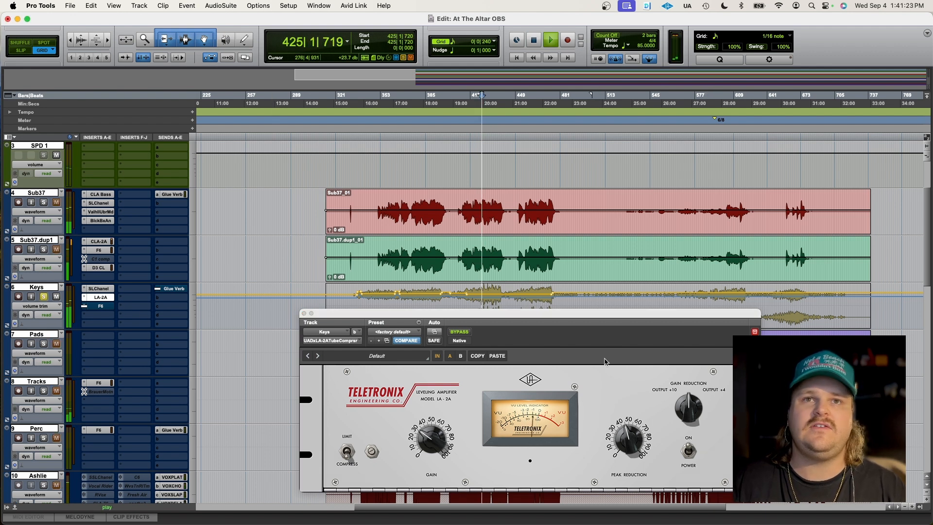
click(457, 332)
click(456, 333)
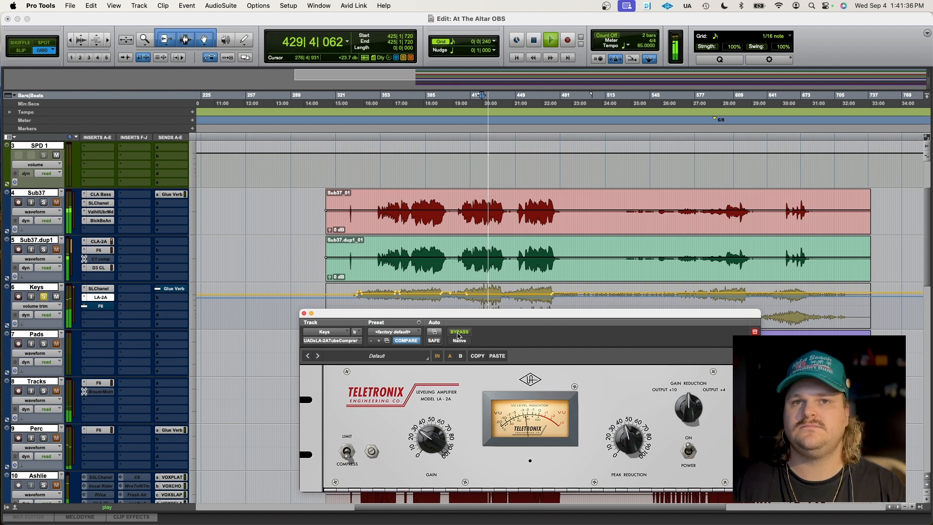
key(space)
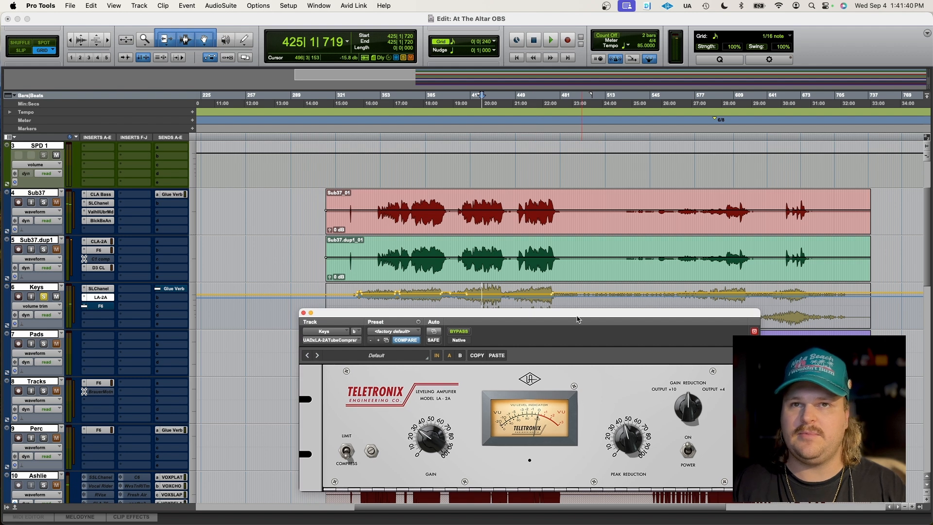
drag(577, 319, 480, 180)
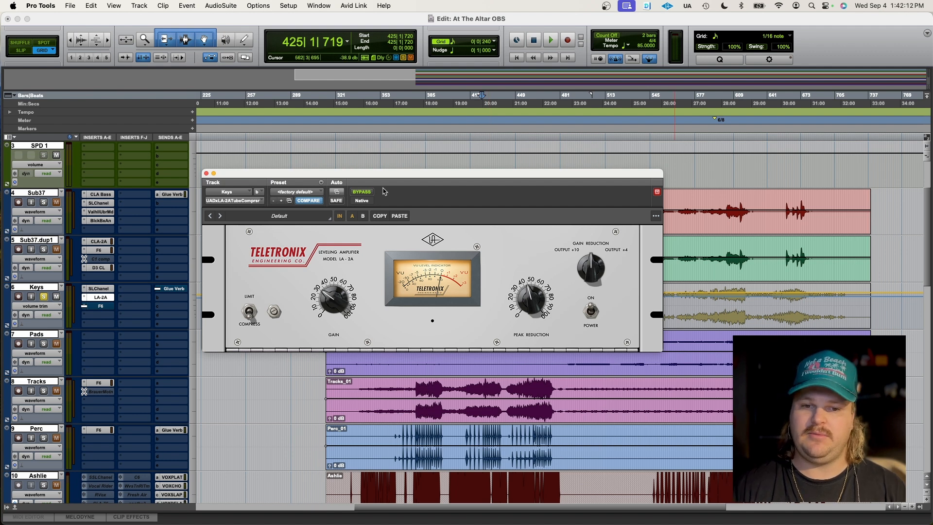
click(206, 173)
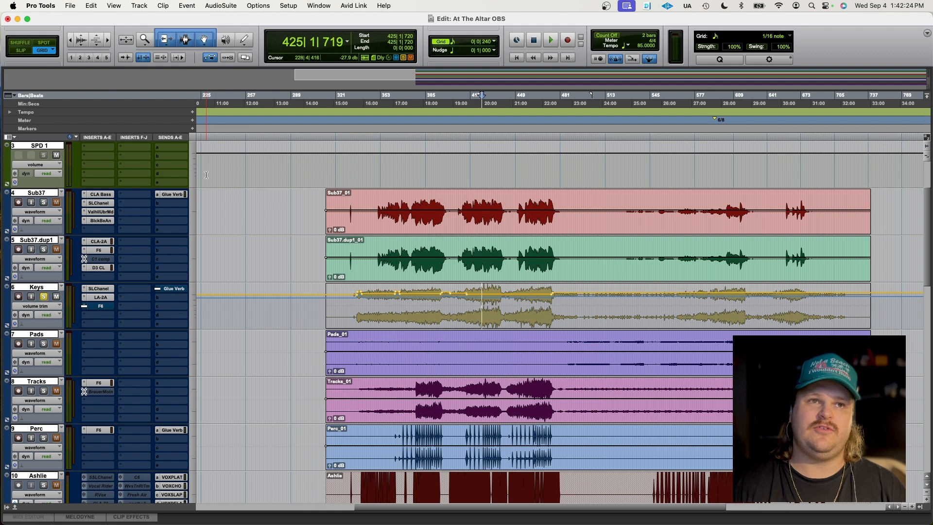
Step: Reactivate the F6 insert on the Keys track and review its EQ curve alongside the SSLChannel settings
click(102, 307)
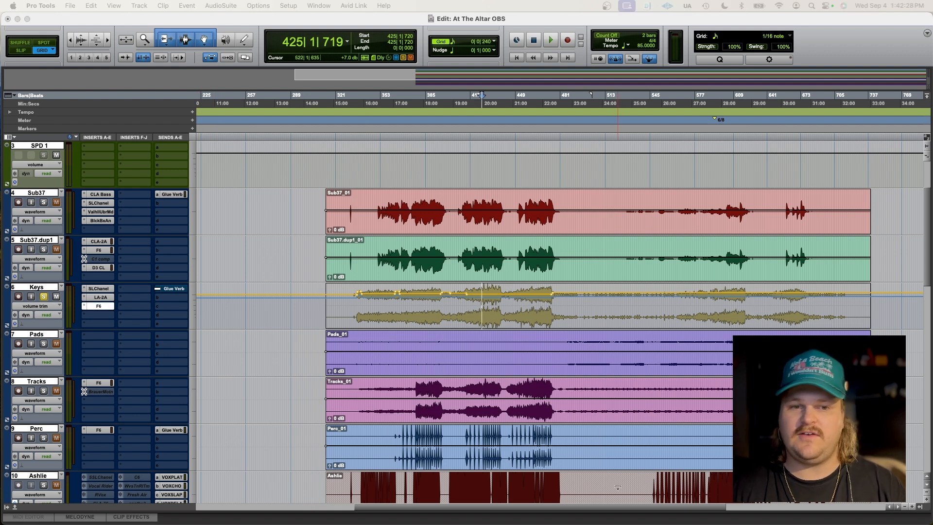
drag(931, 196, 730, 105)
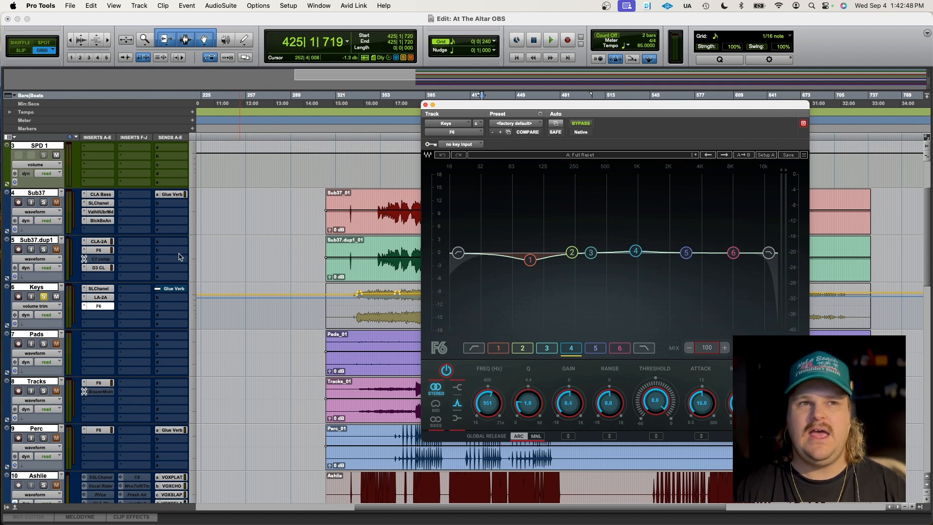
click(101, 290)
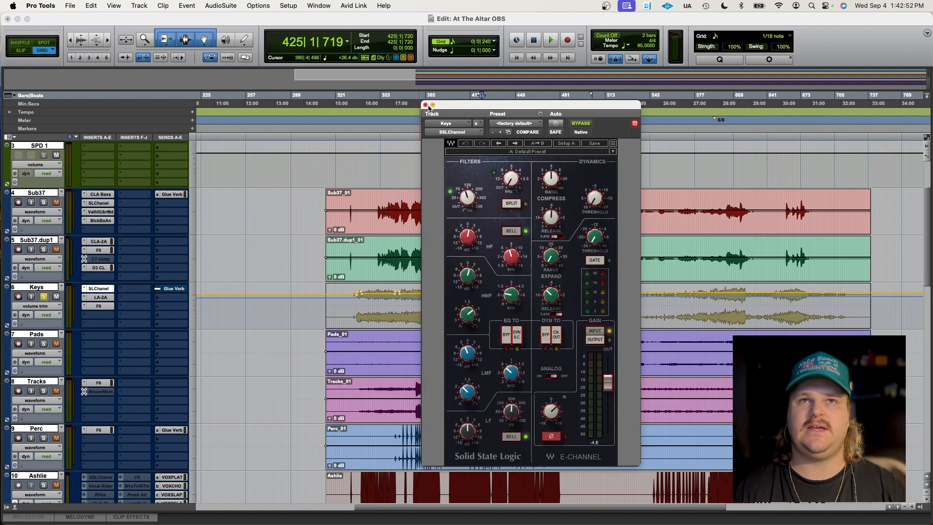
click(425, 105)
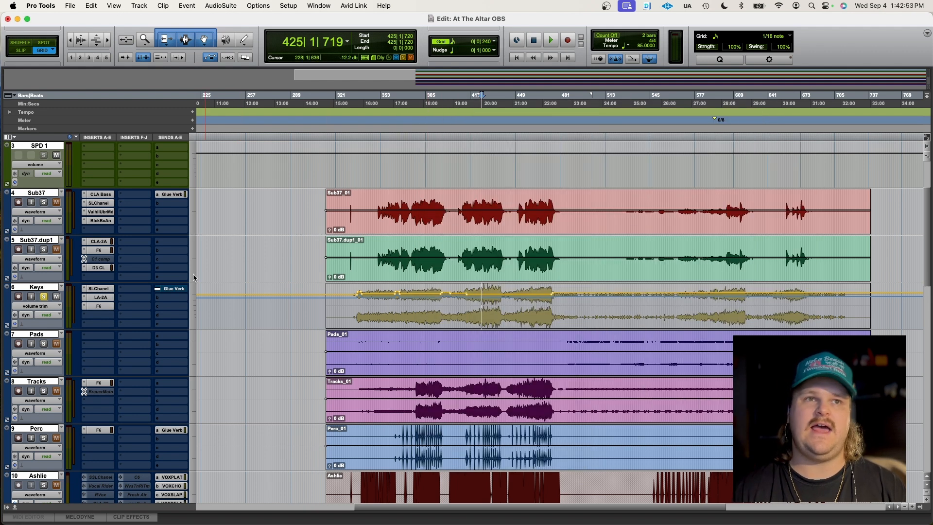
click(99, 307)
drag(688, 127, 549, 100)
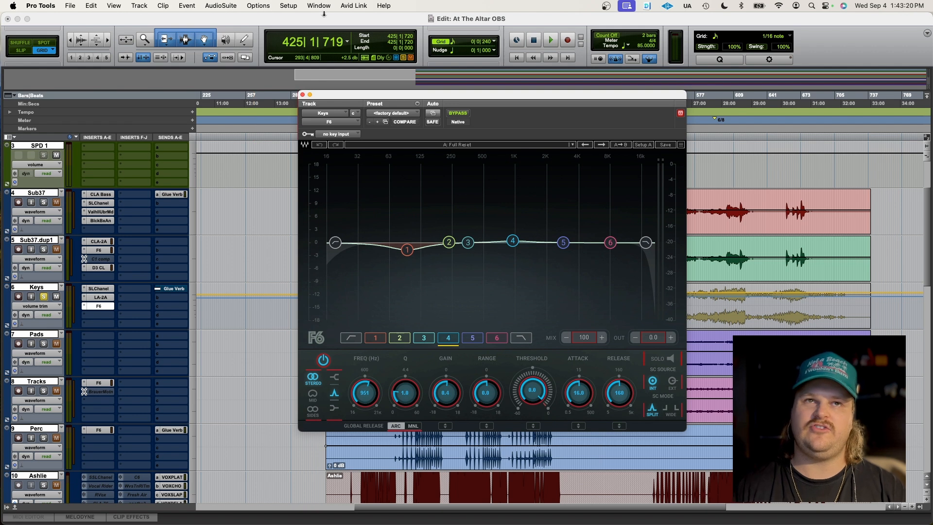
click(302, 95)
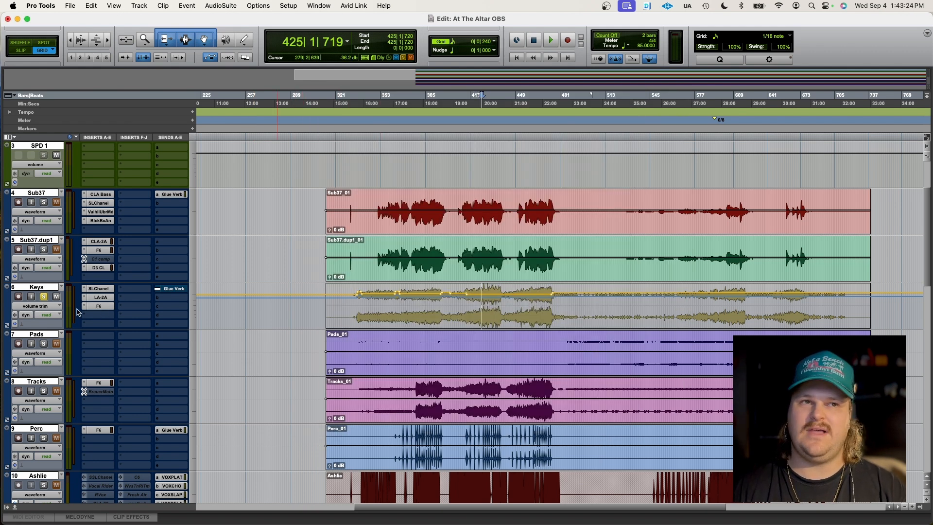
Step: Unsolo the Keys track and unmute its Glue Verb send
click(43, 298)
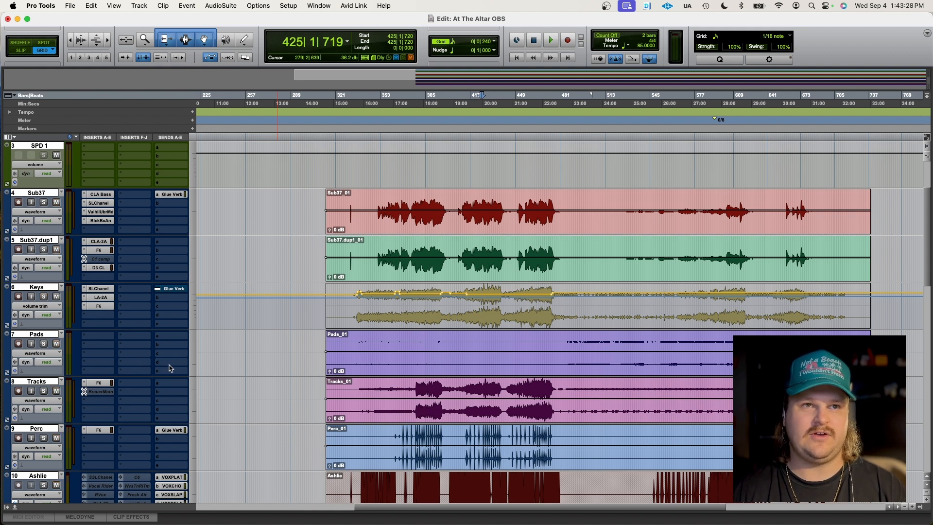
click(173, 289)
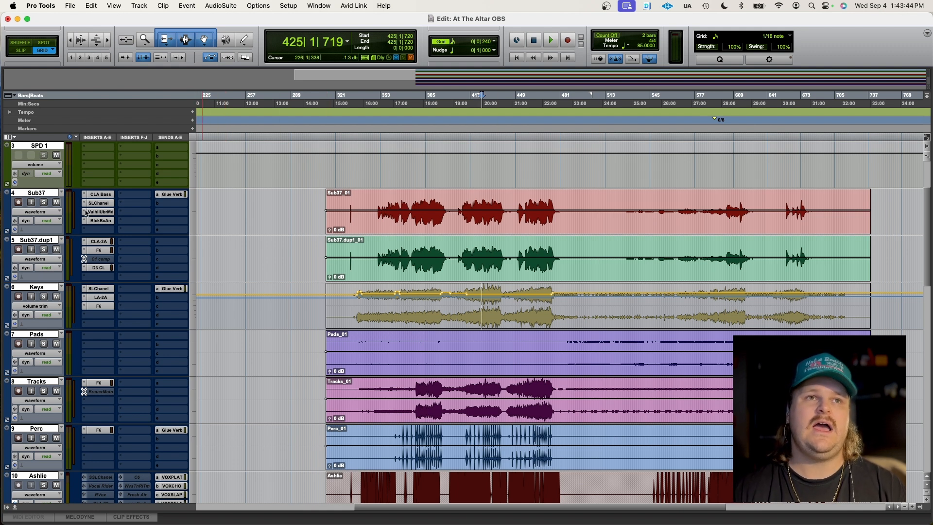
scroll(168, 327, down, 3)
scroll(169, 324, up, 3)
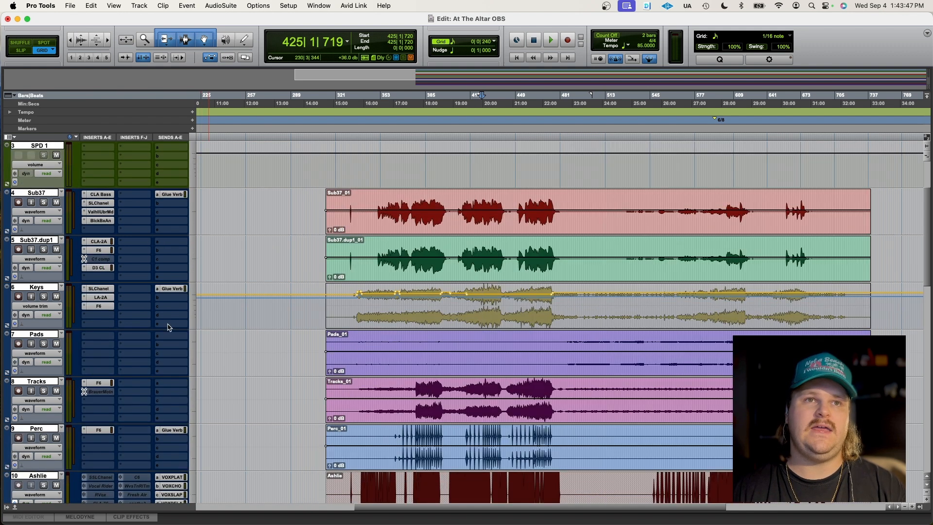
Step: Solo the Sub37 track, play it from bar 382 and open its Glue Verb send fader
click(43, 203)
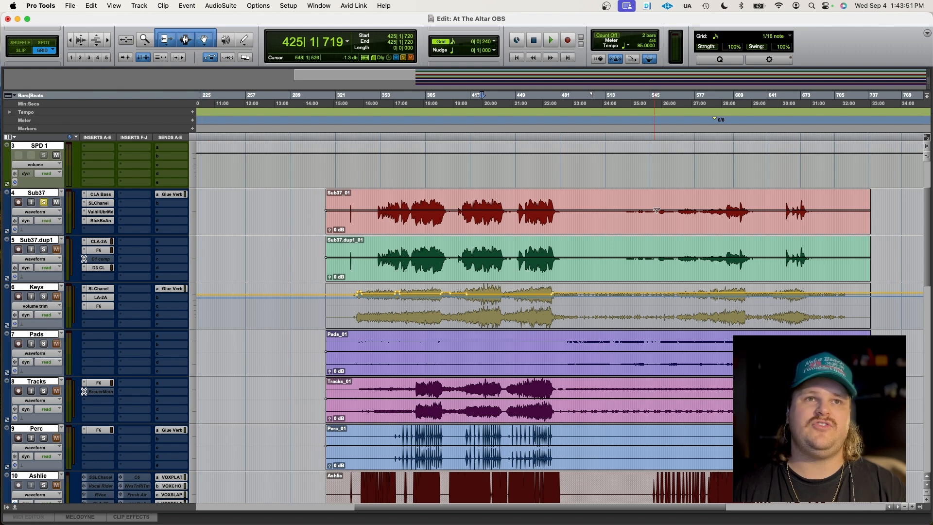
click(425, 199)
key(space)
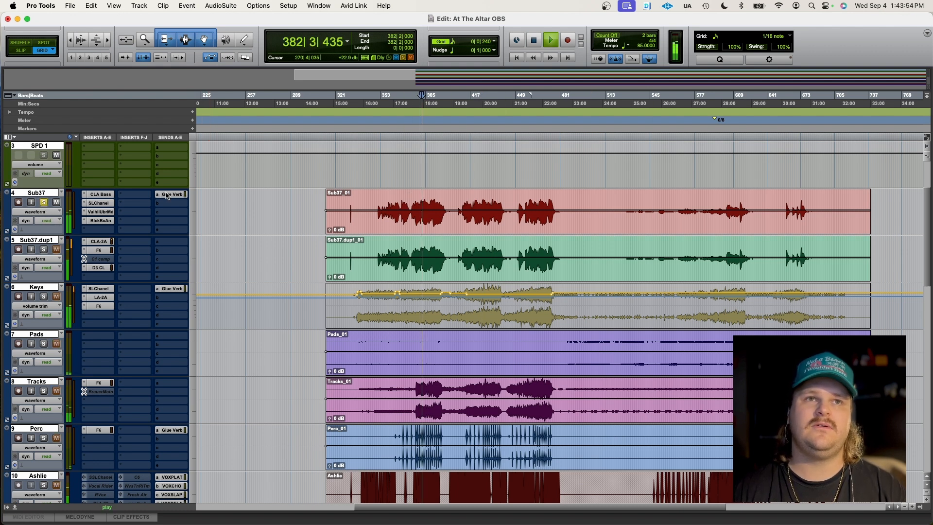
click(168, 194)
drag(658, 321, 666, 161)
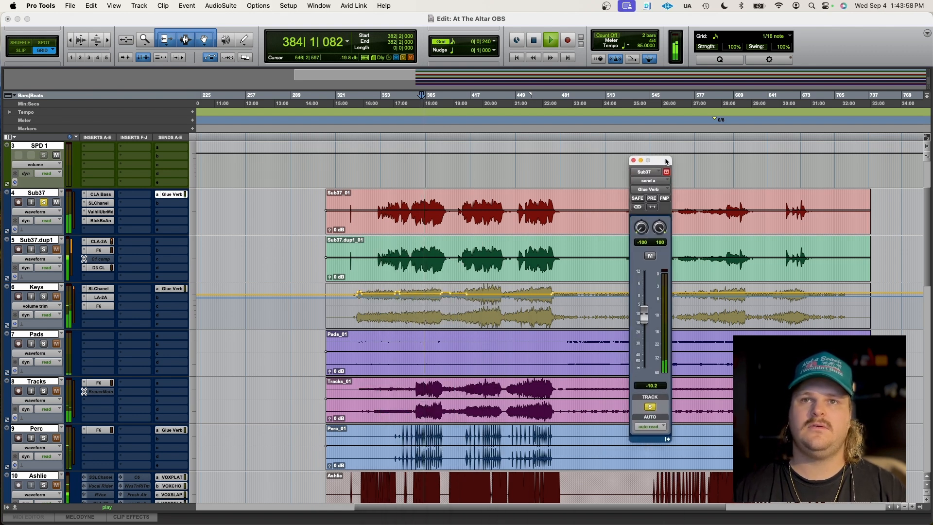
Step: Audition Sub37's Glue Verb send at +12.0 dB, bring it back down to -10.7 dB, and unsolo the track after stopping playback
drag(652, 323, 653, 273)
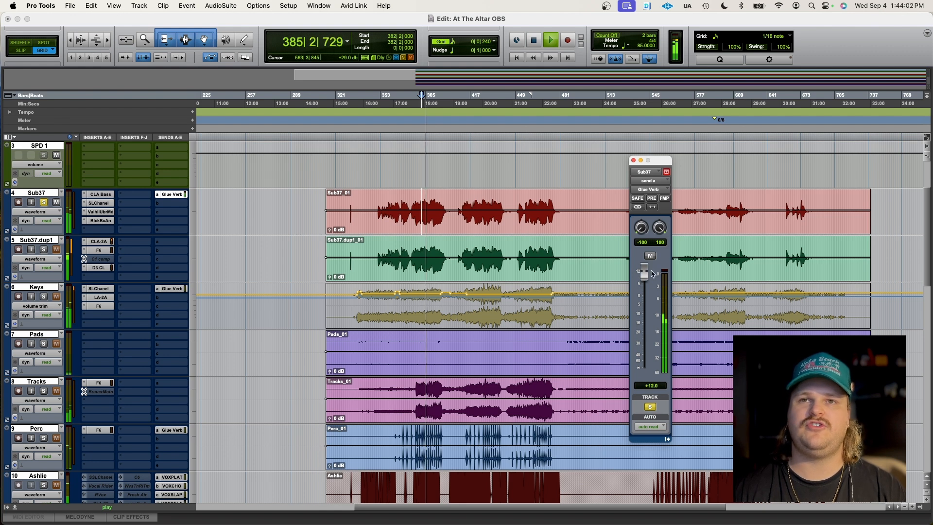
drag(651, 273, 653, 322)
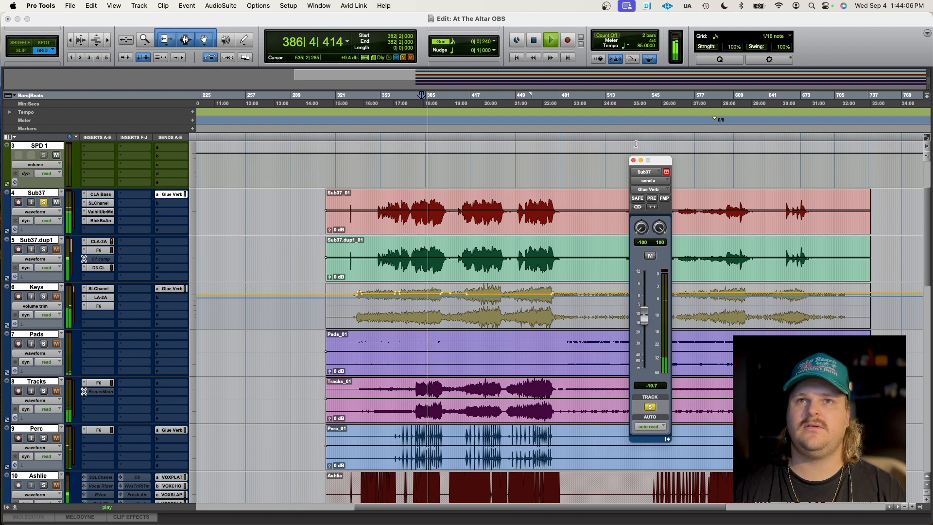
click(634, 162)
key(space)
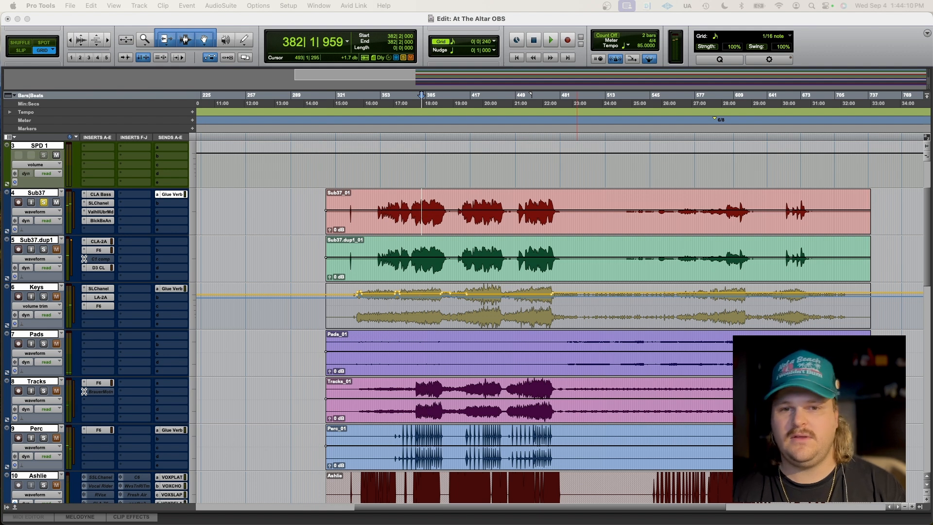
key(super+w)
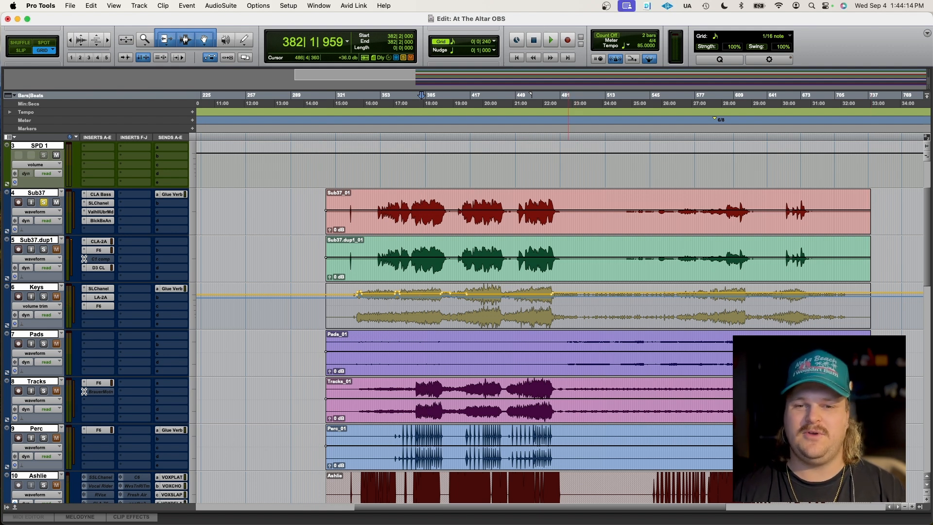
click(44, 204)
Step: Place the cursor at bar 484 on the Pads track, select the track and check its channel in the Mix window
scroll(104, 327, down, 1)
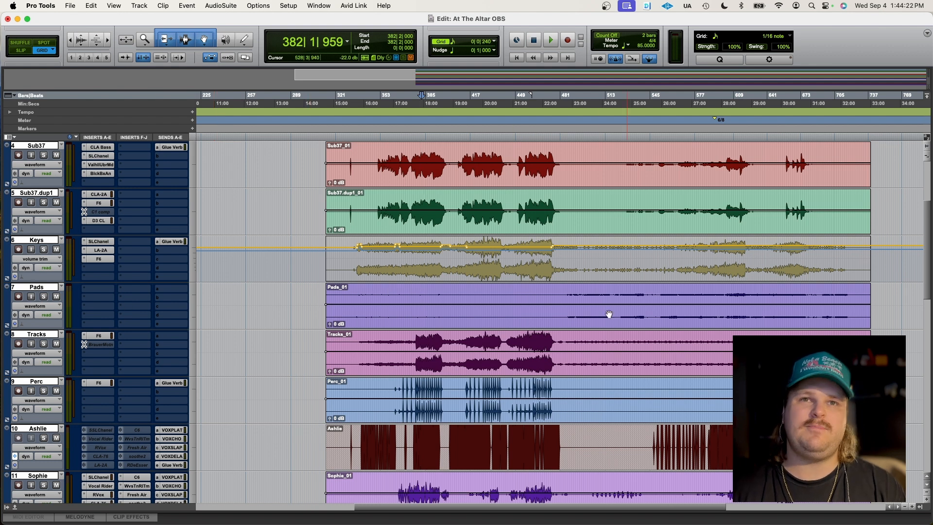
click(567, 292)
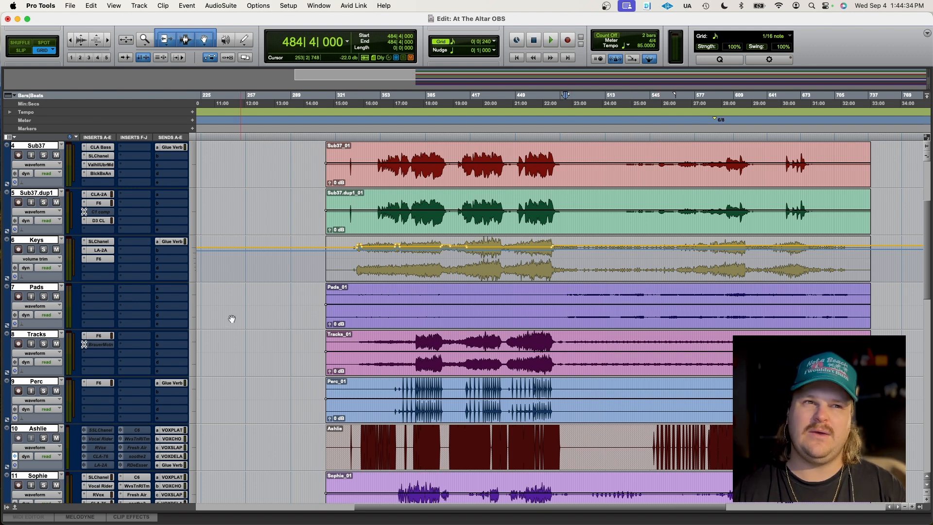
click(38, 287)
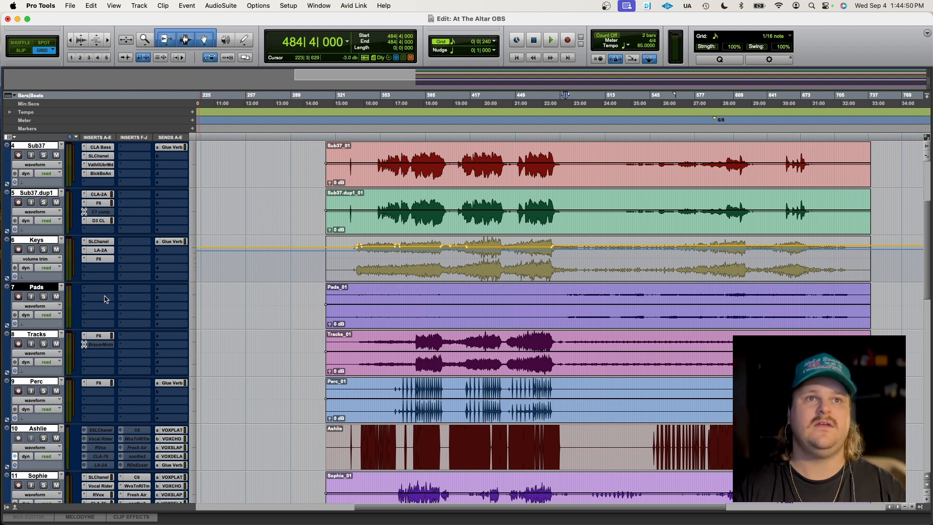
key(super+equal)
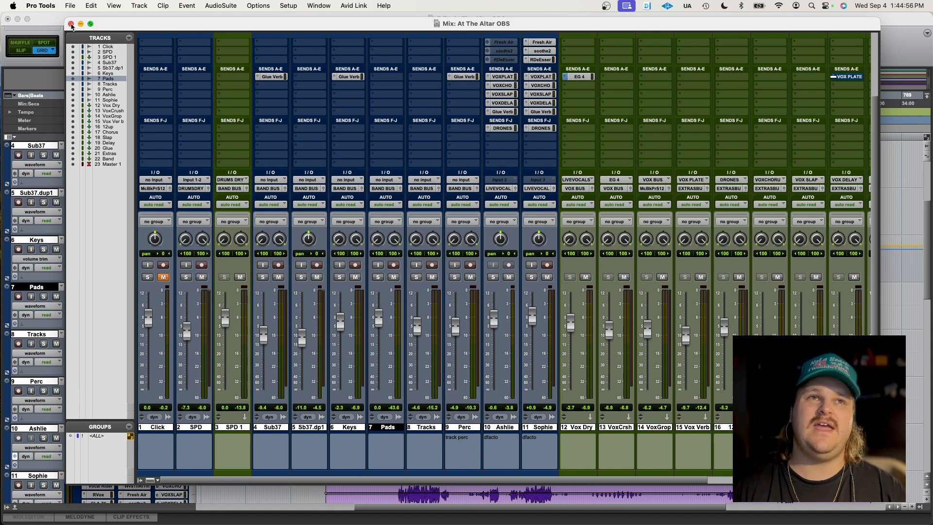
click(71, 24)
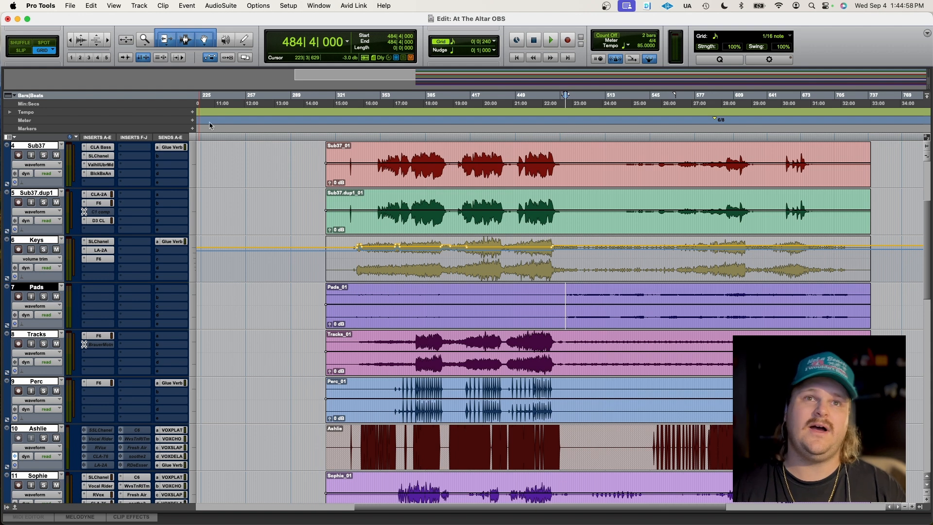
Step: Highlight the passage from about bar 336 to 479 on the Tracks track and solo that track
scroll(387, 410, down, 1)
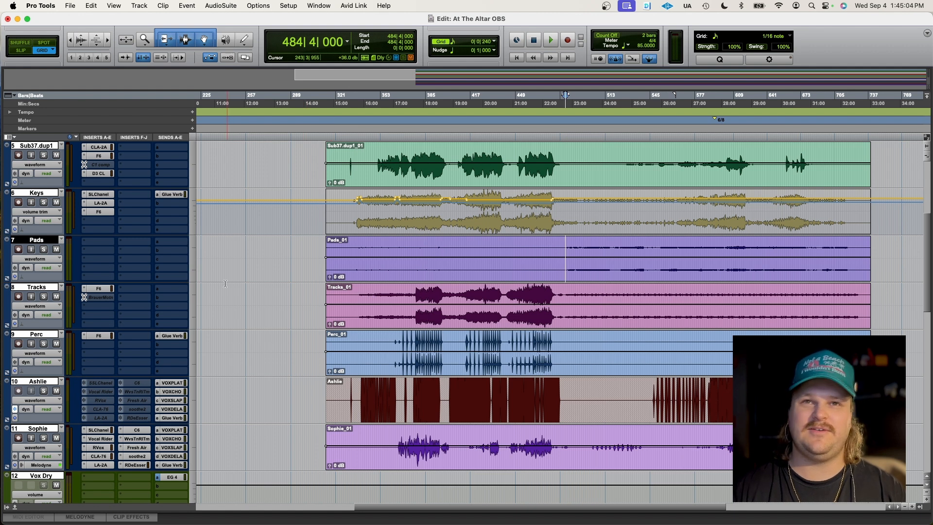
scroll(448, 269, down, 2)
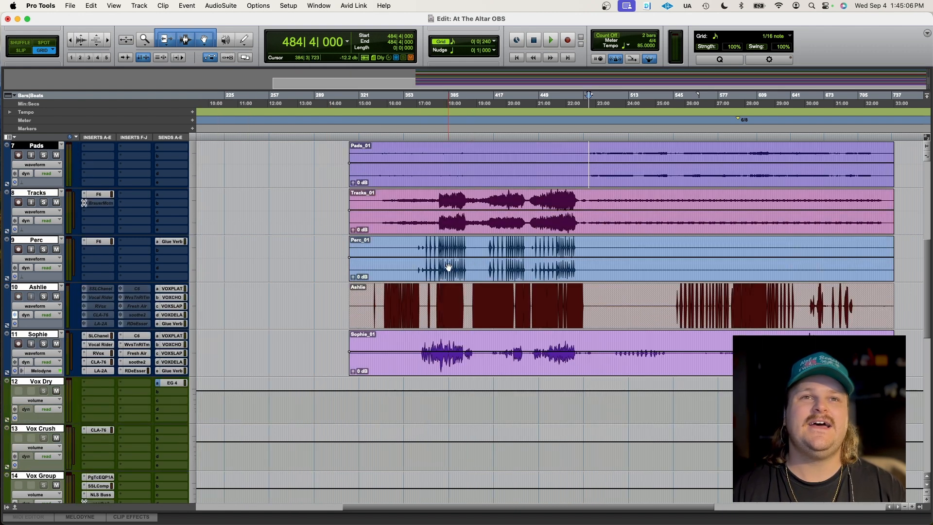
scroll(448, 267, up, 1)
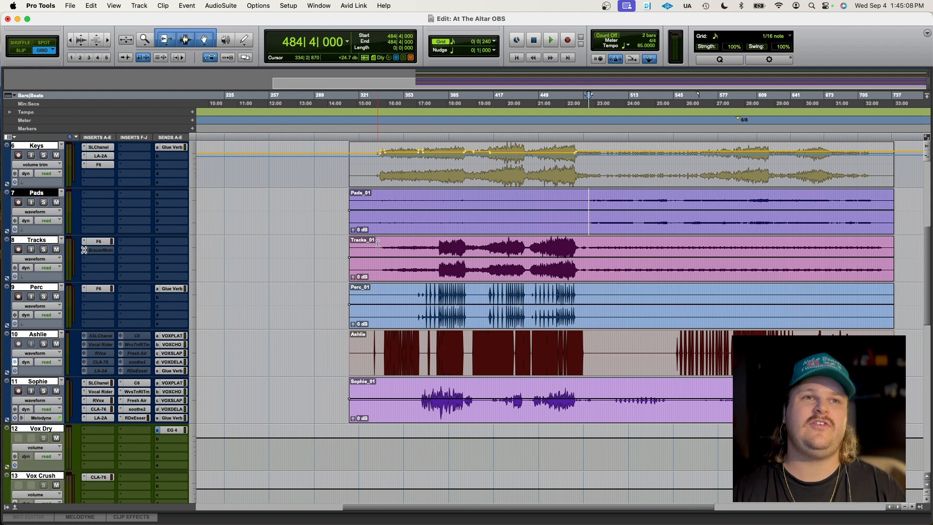
drag(384, 244, 580, 256)
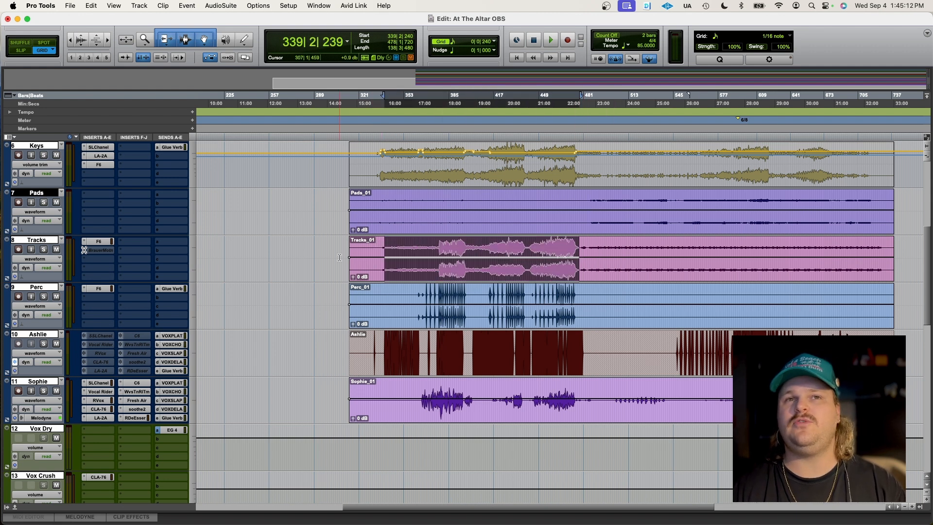
drag(381, 245, 583, 273)
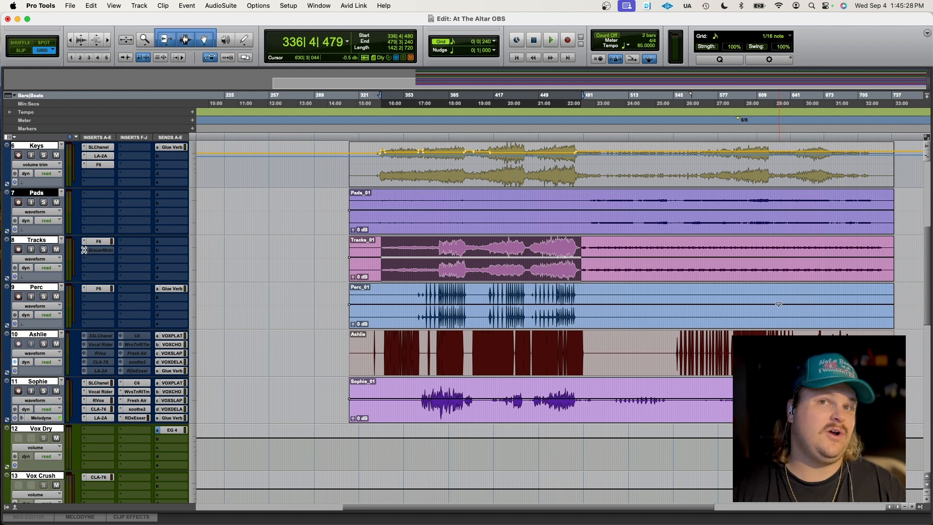
click(43, 250)
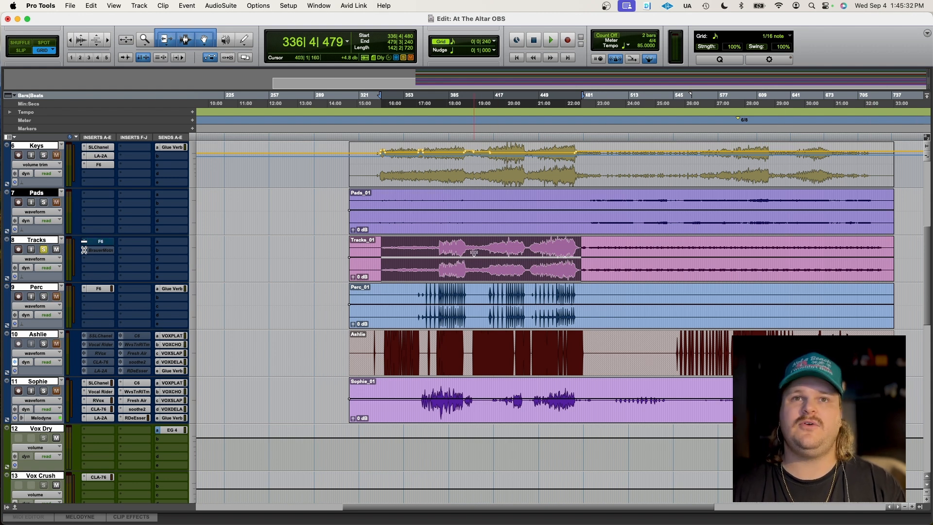
Step: Audition the soloed Tracks track from bar 381 and again from bar 456, and stop playback
click(445, 246)
key(space)
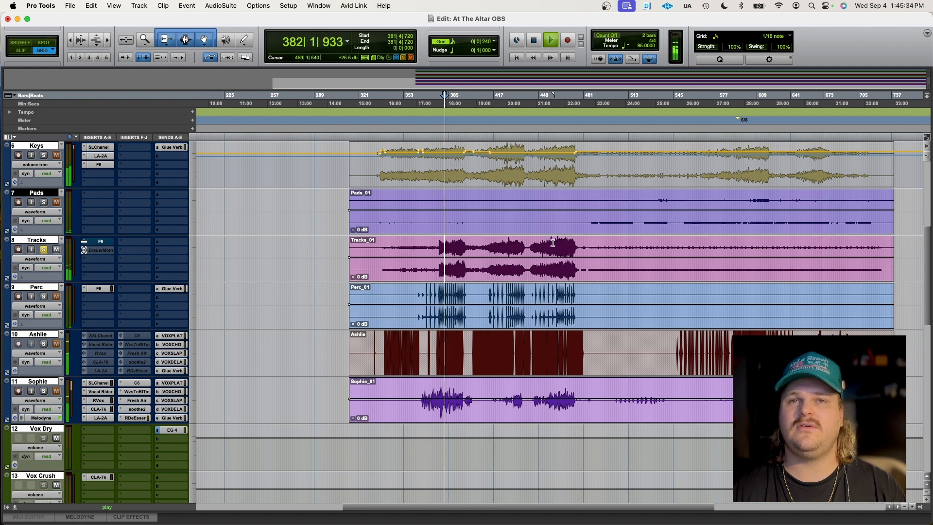
click(548, 245)
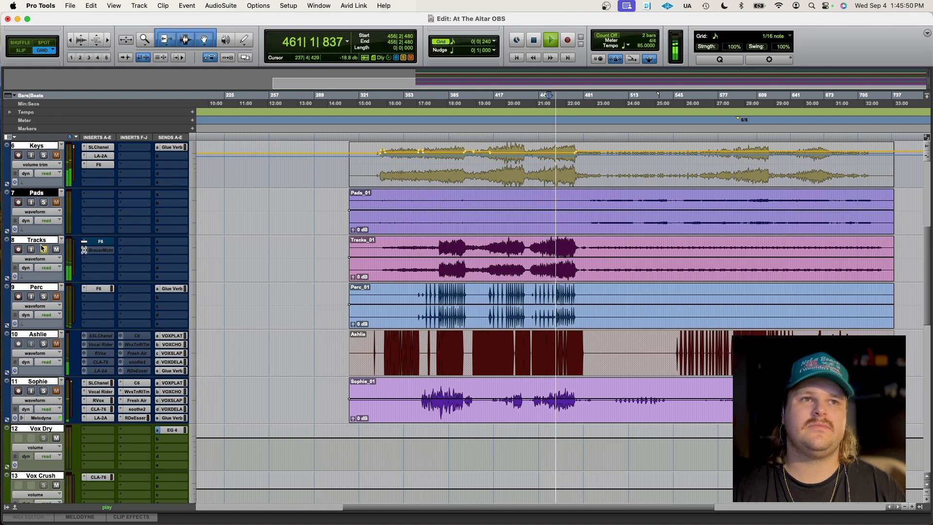
key(space)
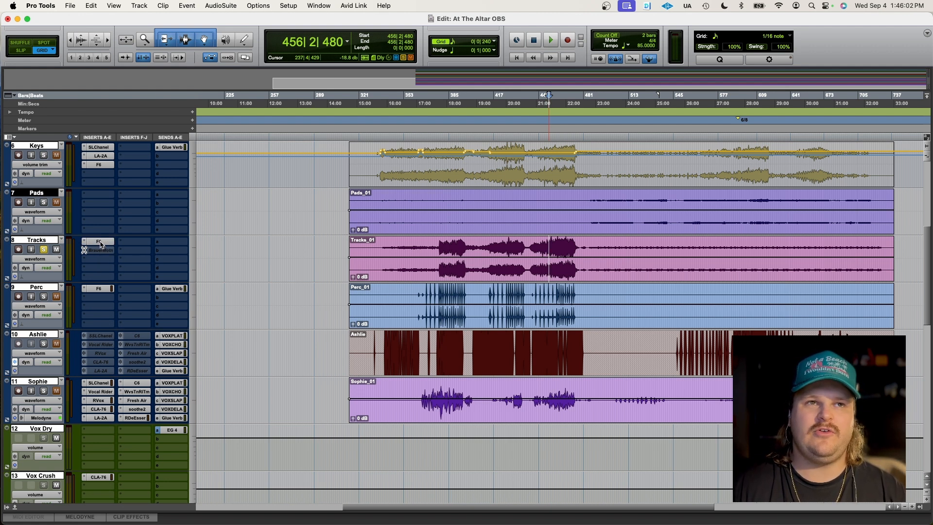
Step: Open the F6 equalizer on the Tracks track, reposition its window and place the cursor at bar 422
click(100, 245)
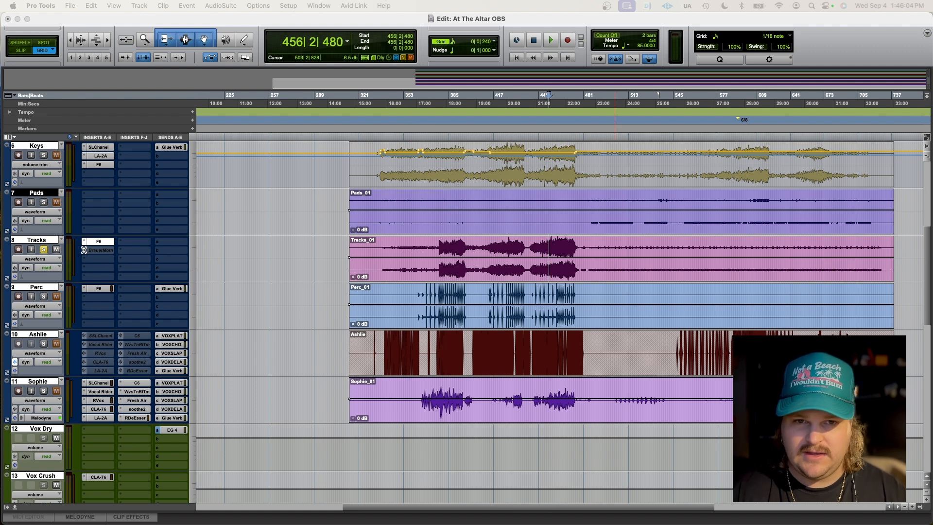
drag(821, 81, 708, 111)
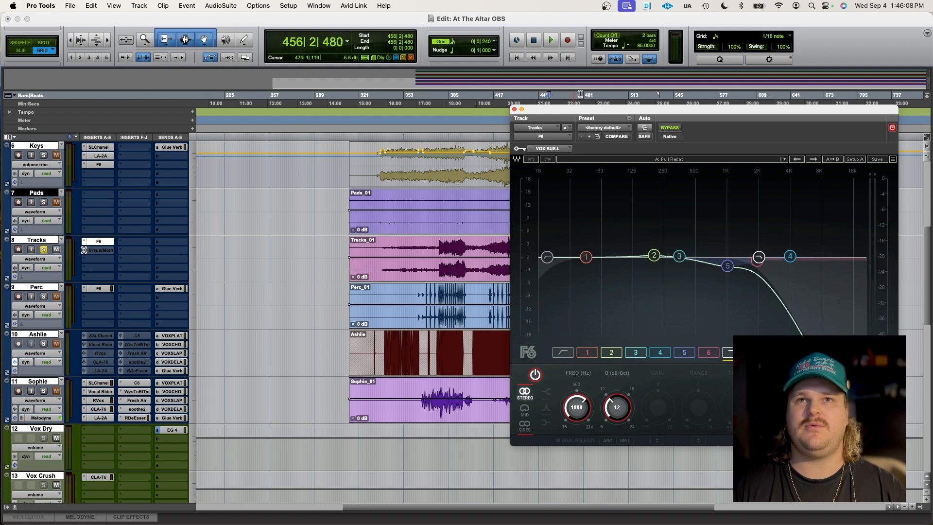
drag(571, 111, 688, 111)
click(502, 242)
drag(873, 110, 724, 117)
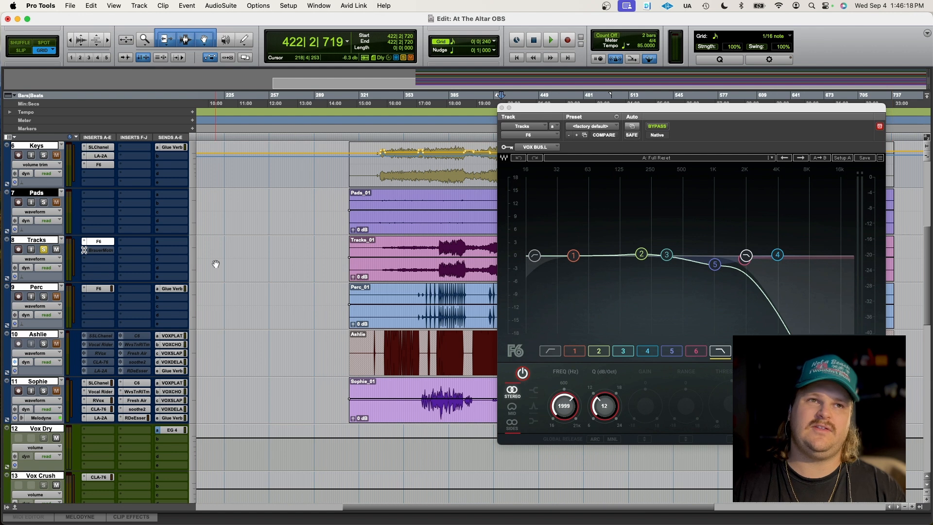
Step: Play the soloed Tracks from bar 422, comparing F6 bypassed and active, and close the plug-in and stop playback
click(44, 251)
key(space)
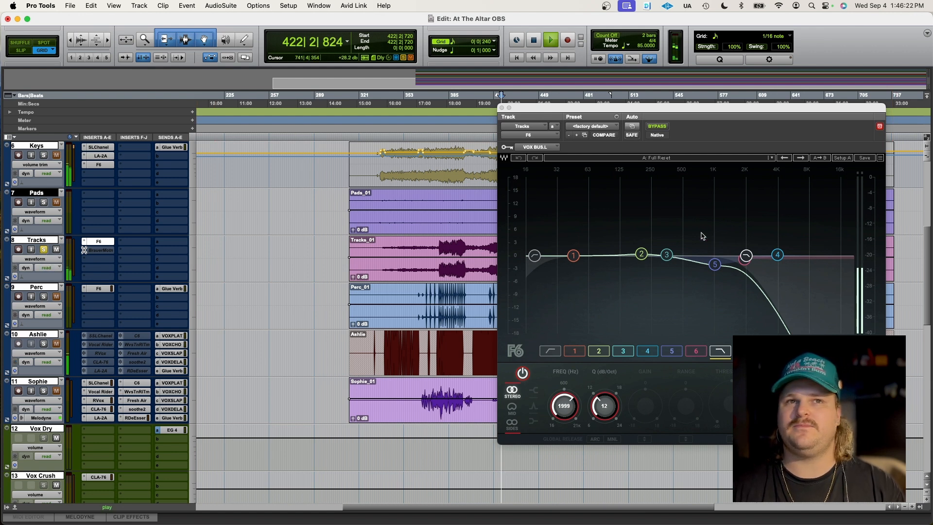
mouse_move(694, 106)
mouse_down()
mouse_move(848, 128)
mouse_move(709, 104)
mouse_up()
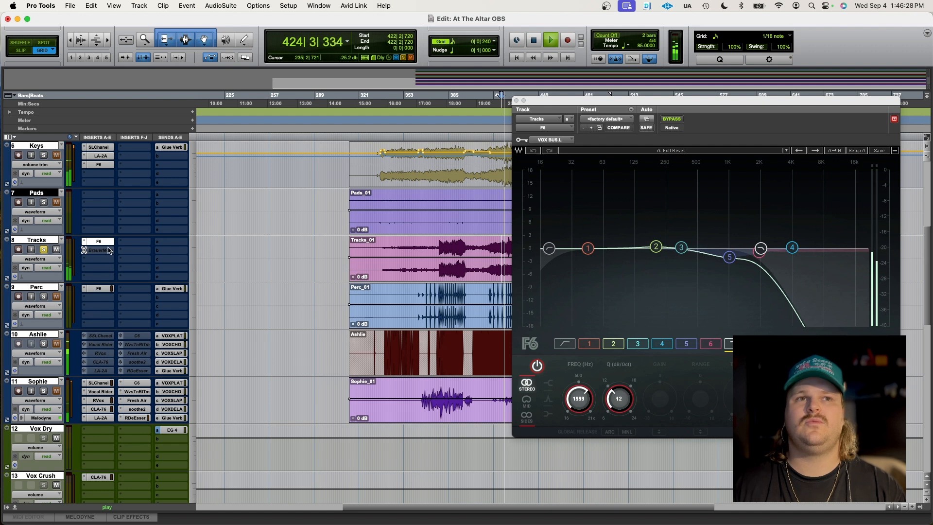
super+click(107, 242)
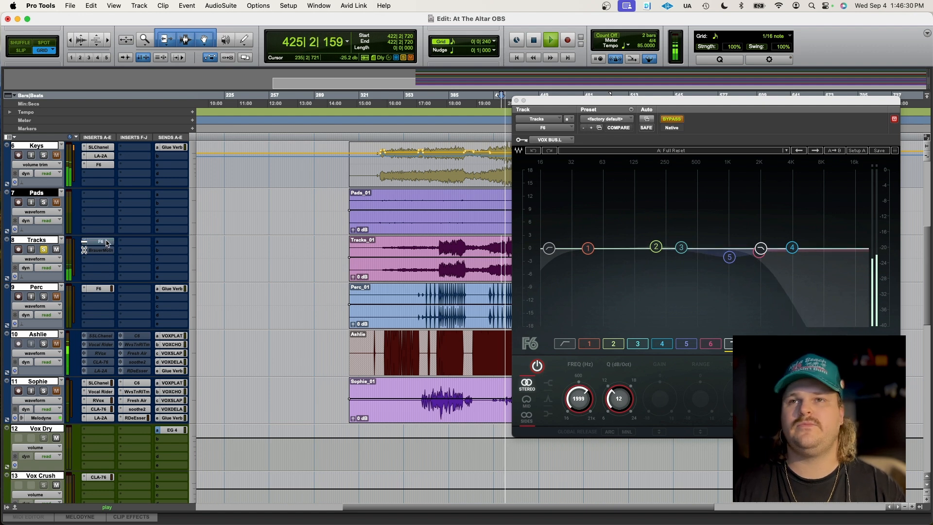
super+click(107, 242)
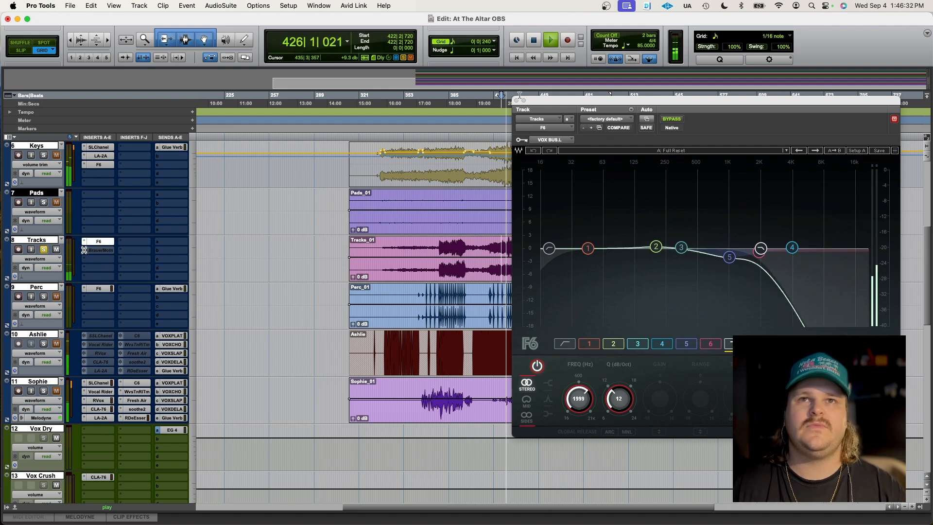
click(516, 100)
key(space)
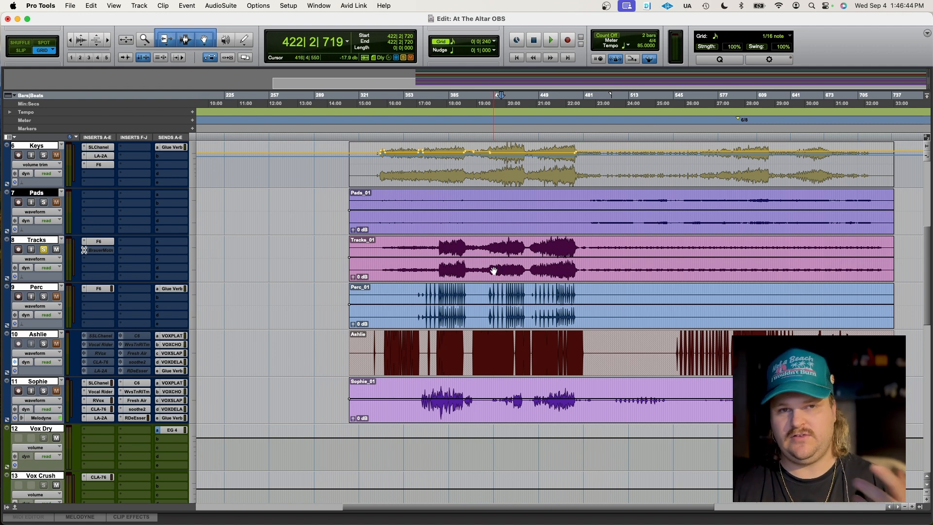
Step: Solo Perc in place of Tracks and open its F6 equalizer with the cursor at bar 424
click(43, 249)
click(43, 296)
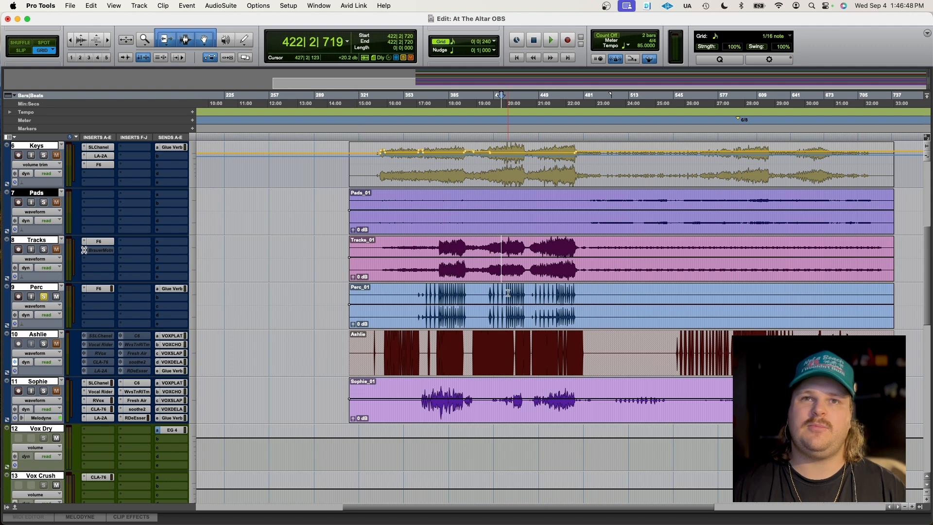
click(504, 293)
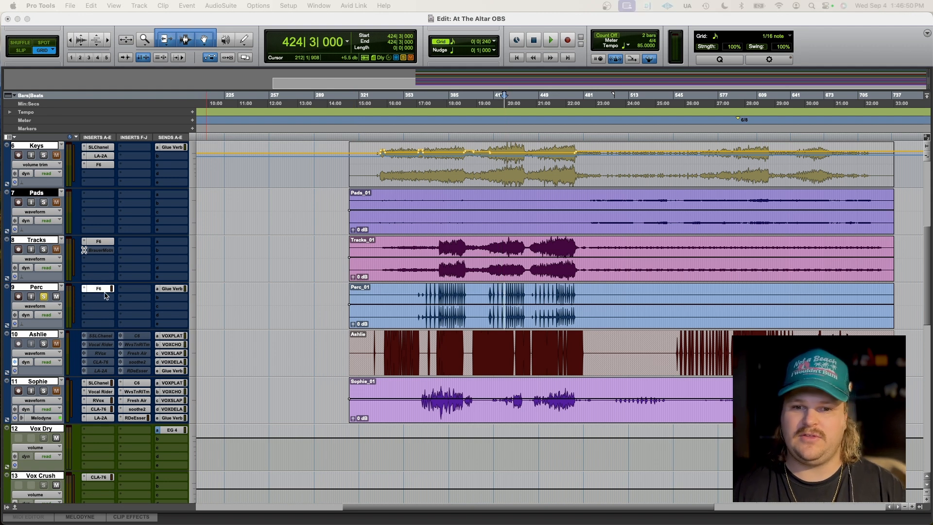
drag(755, 516, 679, 127)
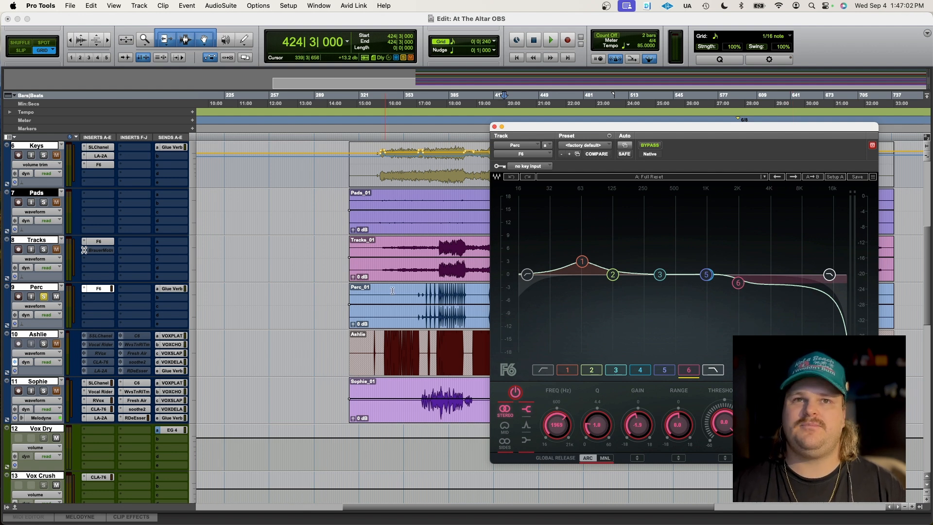
drag(546, 131, 591, 112)
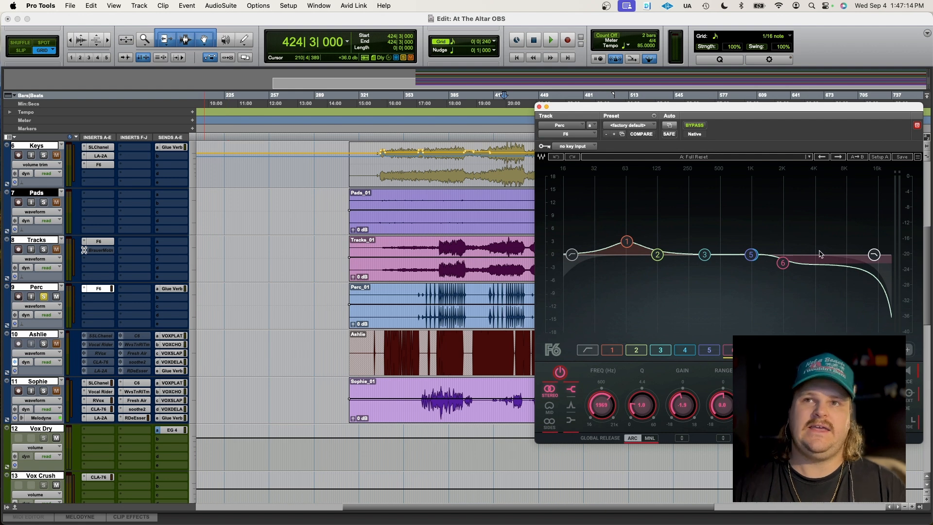
Step: Audition Perc from bar 428, adding Tracks to the solo, and unsolo both tracks and close F6 after stopping playback
key(space)
click(509, 299)
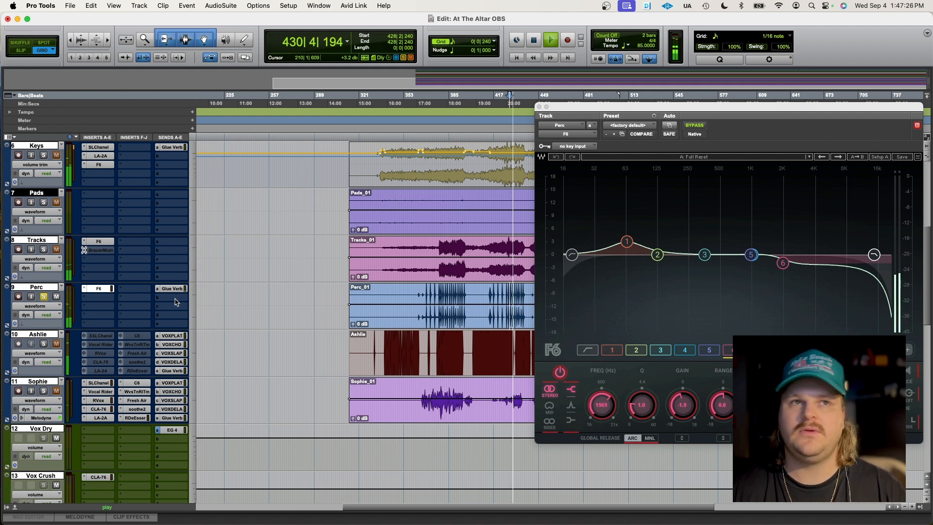
click(43, 250)
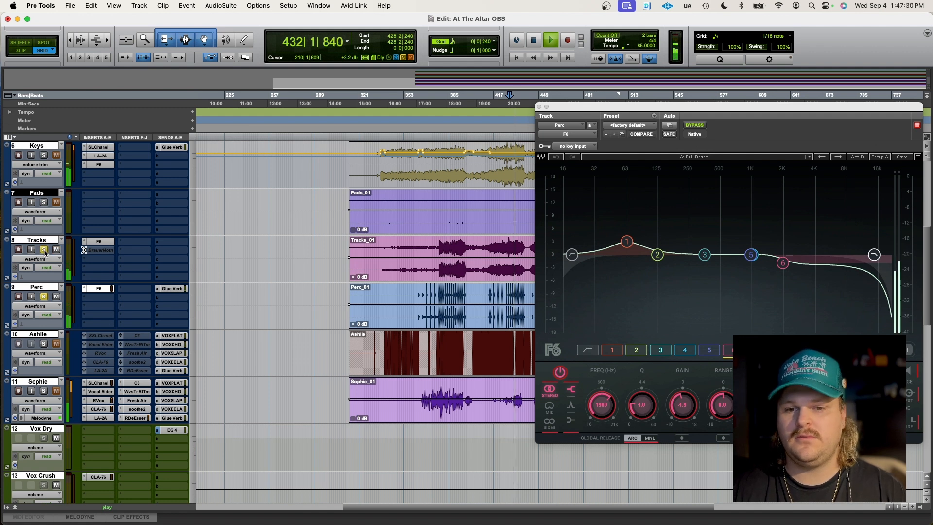
key(space)
click(47, 298)
click(46, 250)
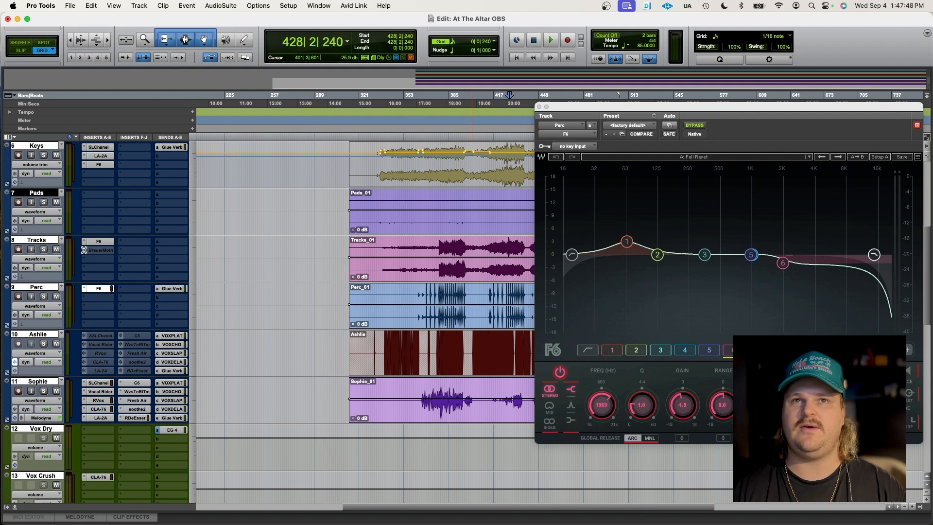
click(539, 107)
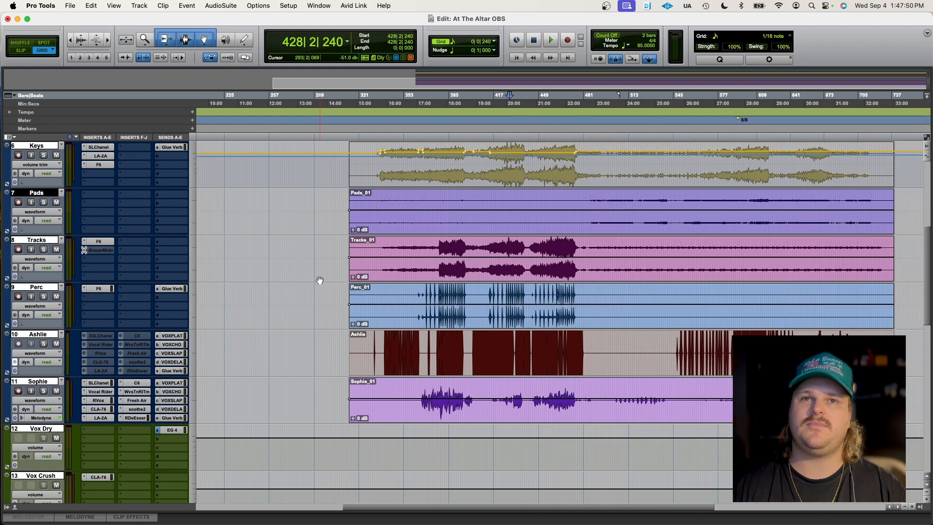
Step: Look over the remaining vocal, effect and bus tracks down to Master 1, and examine the track 11 vocal around bars 353 to 413
scroll(309, 271, down, 4)
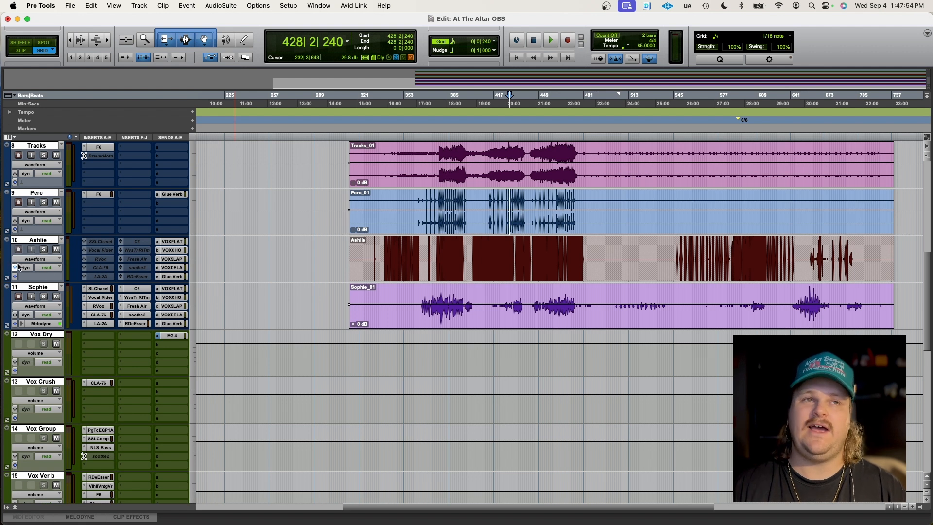
scroll(149, 282, down, 10)
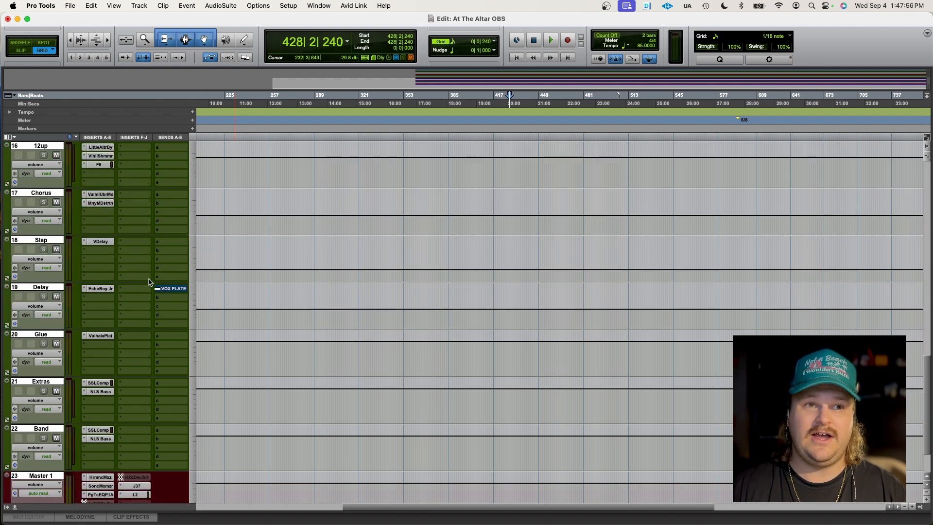
scroll(149, 282, down, 3)
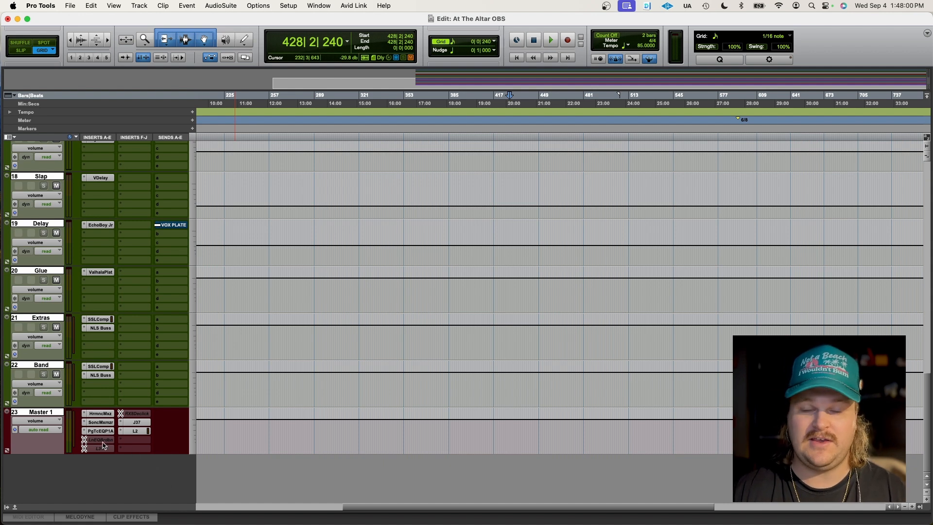
scroll(103, 445, up, 1)
scroll(103, 446, up, 12)
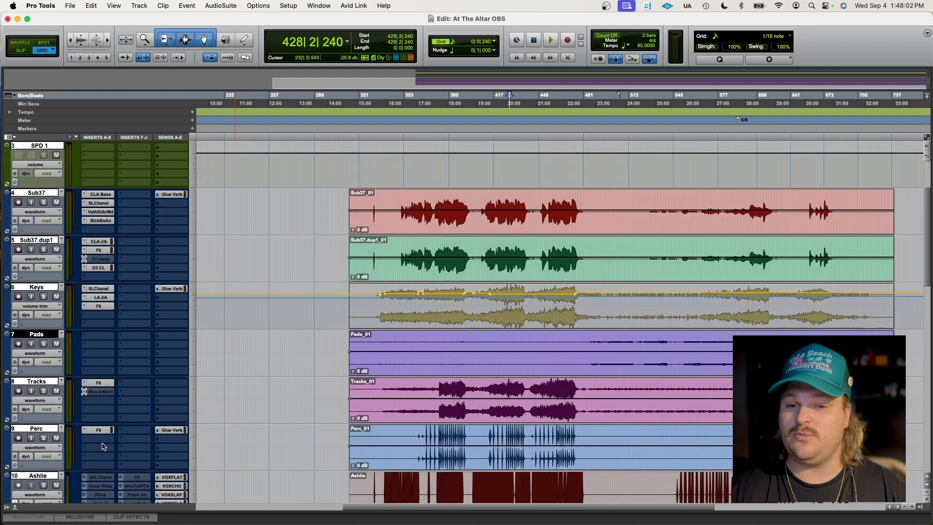
scroll(103, 445, down, 3)
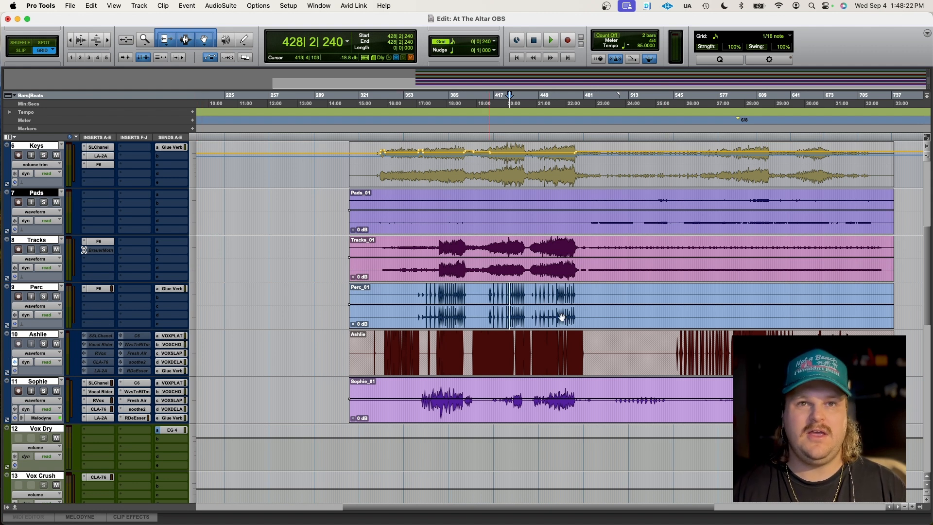
scroll(523, 386, down, 1)
scroll(523, 387, right, 5)
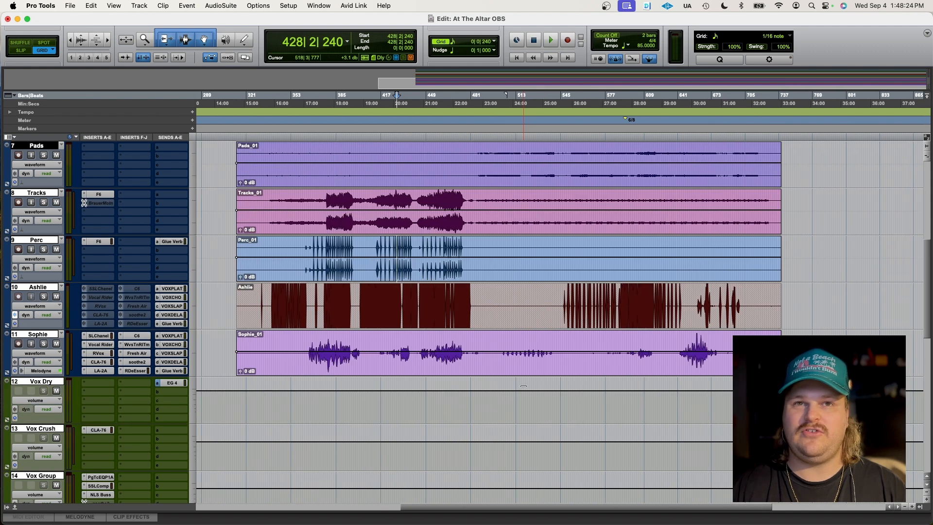
scroll(360, 330, left, 2)
scroll(360, 335, up, 5)
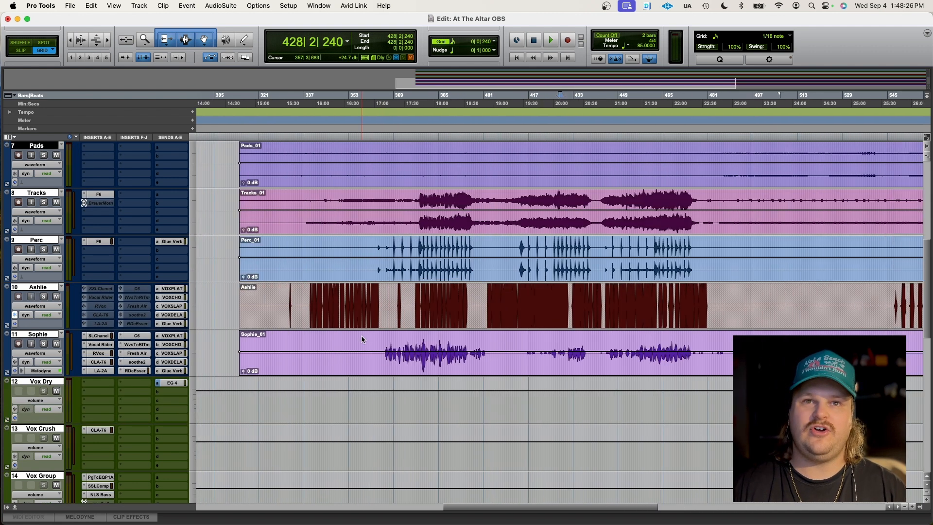
scroll(362, 337, left, 5)
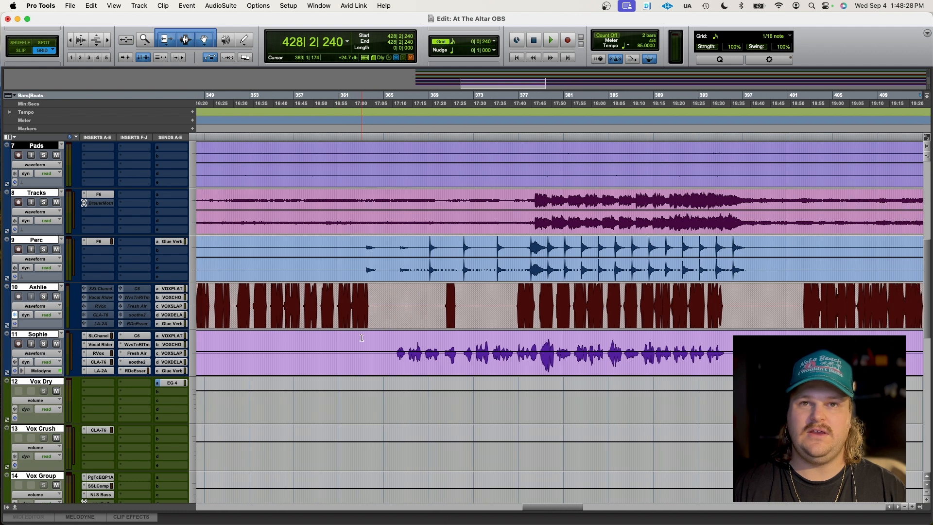
drag(81, 43, 85, 31)
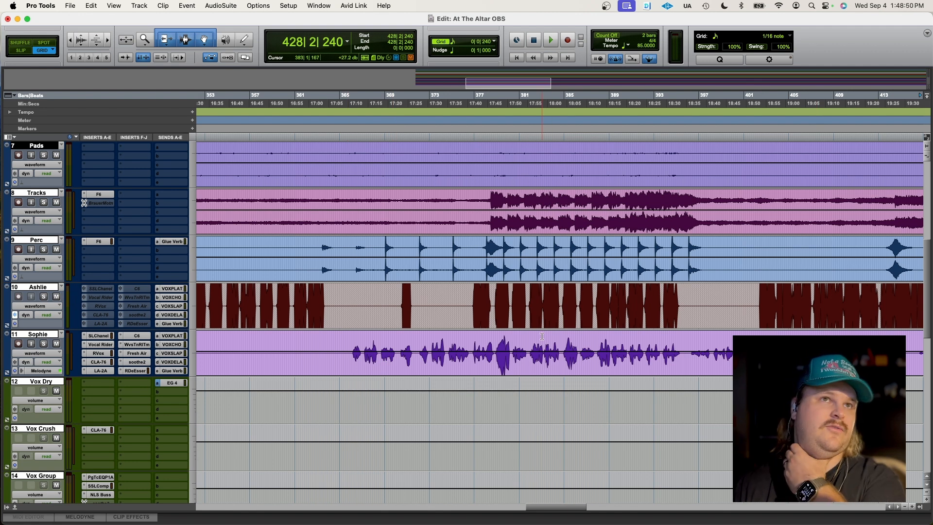
click(59, 4)
key(Escape)
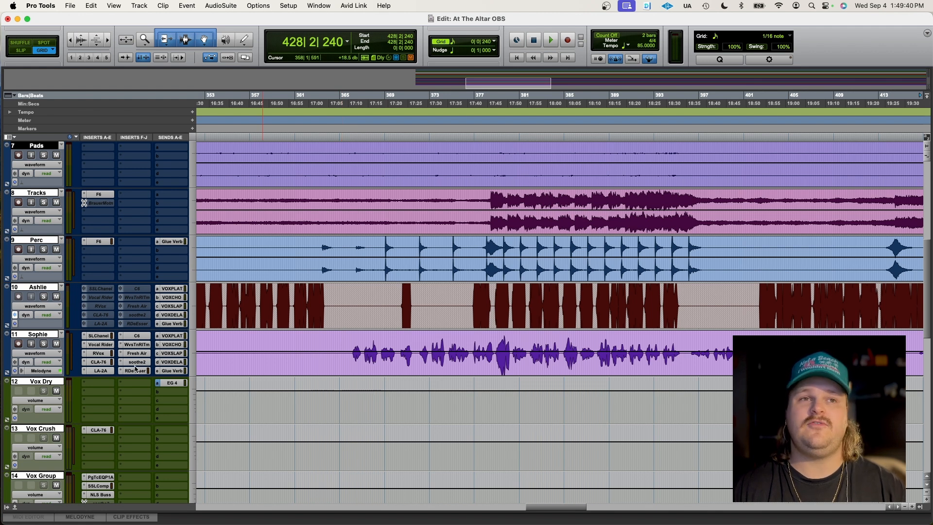
Step: Bypass all inserts and sends on the track 11 vocal and play the mix from bar 366
mouse_move(138, 375)
mouse_down()
mouse_move(138, 341)
mouse_move(96, 362)
mouse_move(101, 335)
mouse_up()
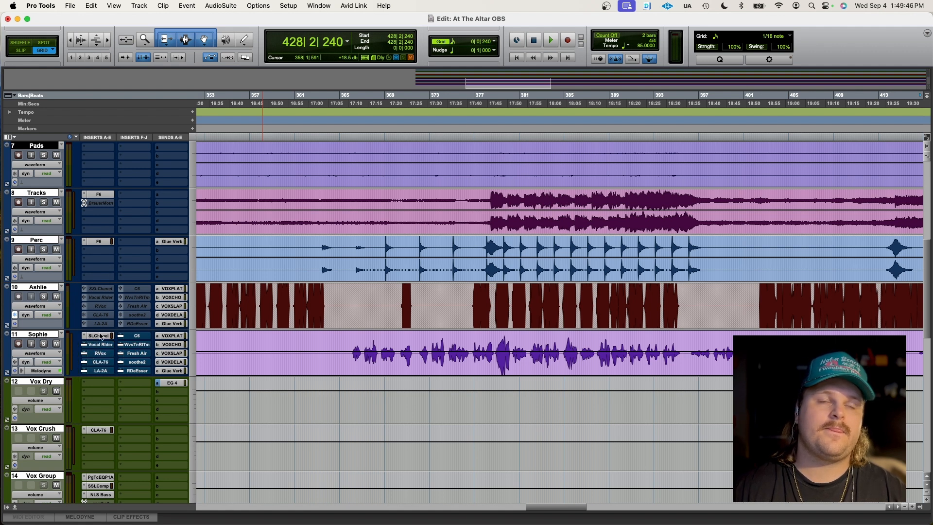
drag(175, 372, 172, 336)
click(361, 340)
click(360, 340)
key(space)
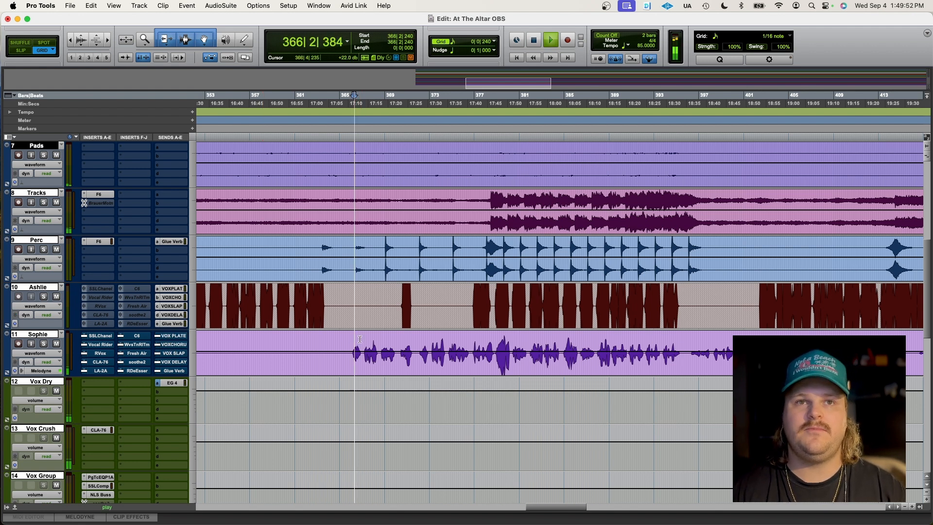
Step: Solo the track 11 vocal, audition it dry from bar 366, and place the cursor at bar 365 beat 4 after stopping playback
key(space)
key(shift+s)
key(space)
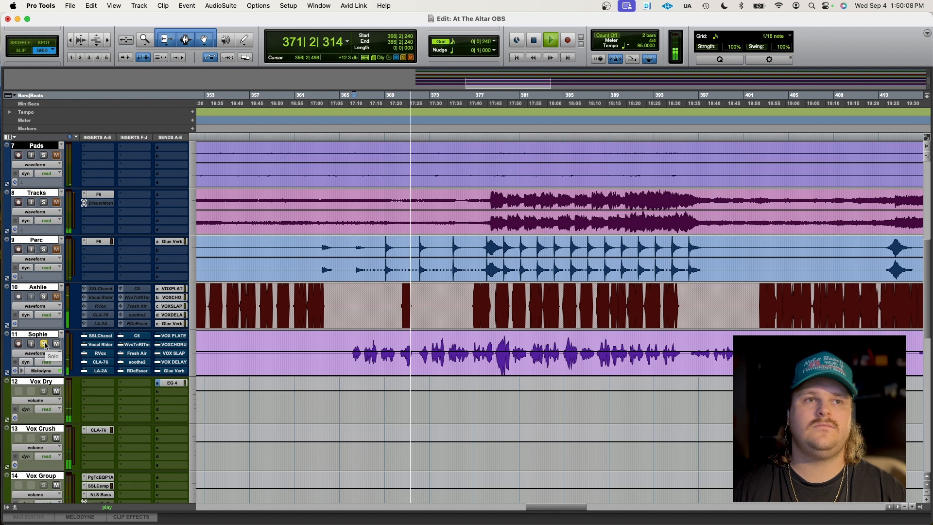
key(space)
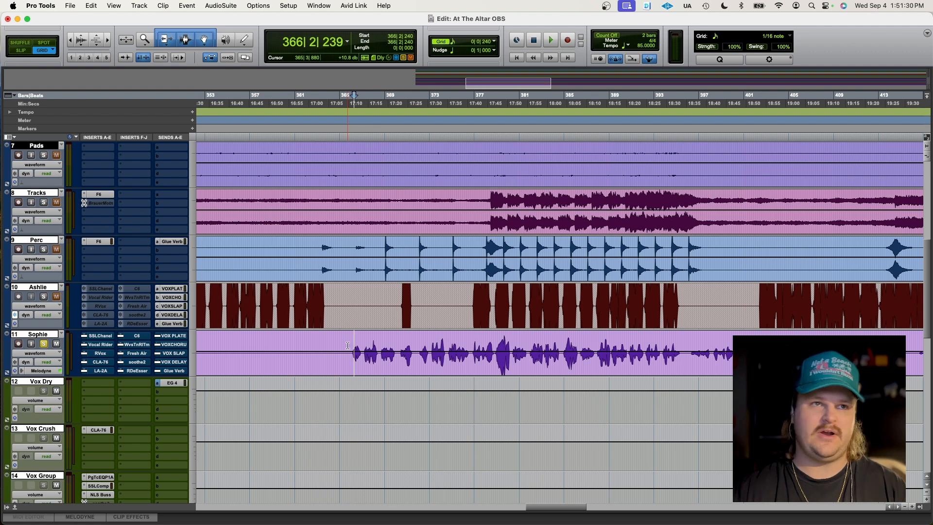
click(347, 340)
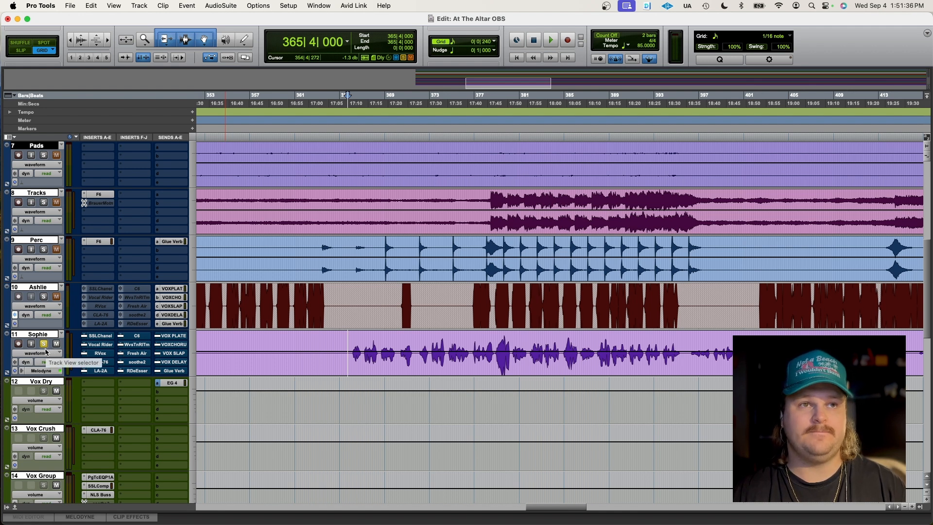
scroll(120, 334, left, 1)
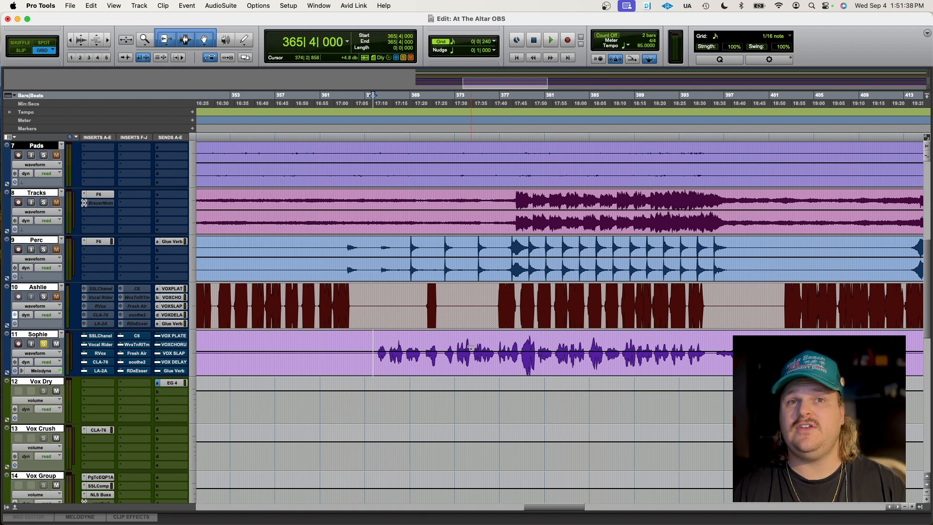
Step: Take SSLChannel out of bypass on the track 11 vocal, review its filter, EQ and dynamics settings, and close the plug-in
scroll(425, 338, right, 1)
scroll(425, 339, right, 2)
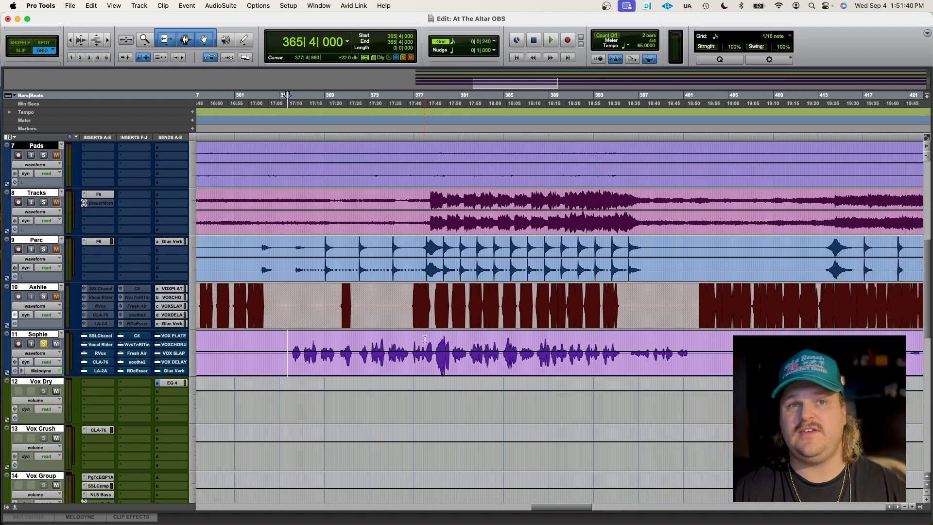
scroll(101, 339, right, 1)
click(99, 336)
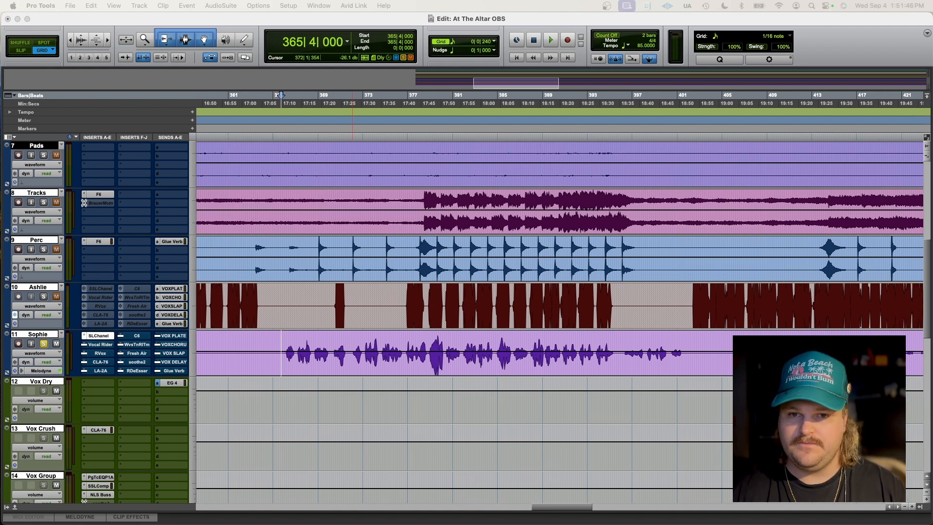
drag(617, 14, 396, 112)
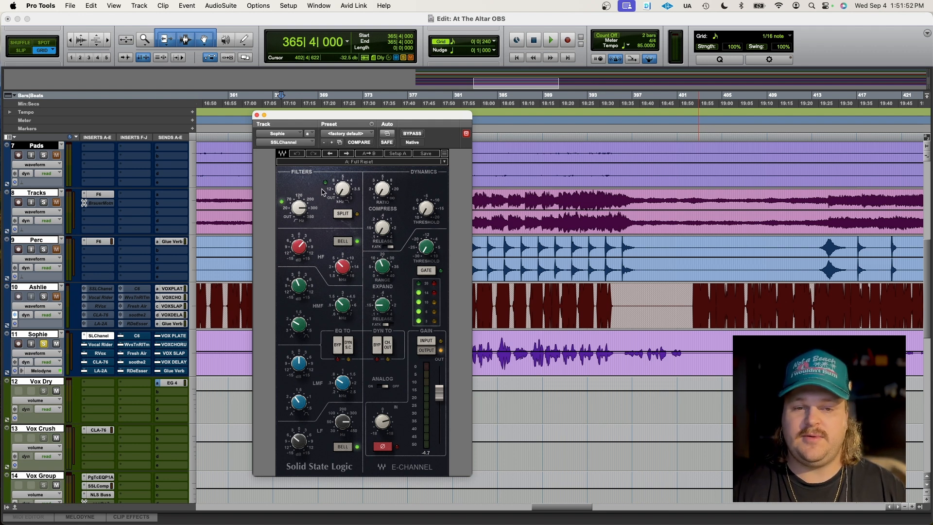
click(444, 155)
click(466, 198)
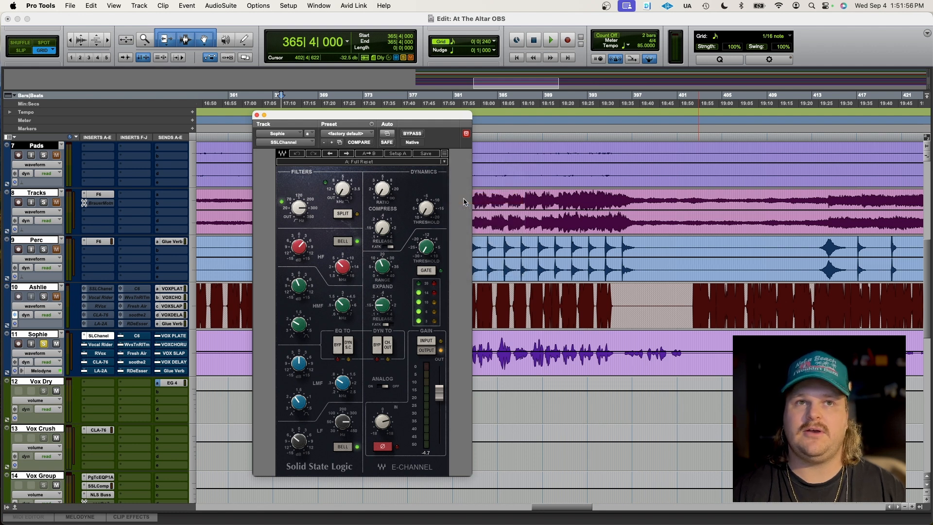
drag(388, 116, 351, 52)
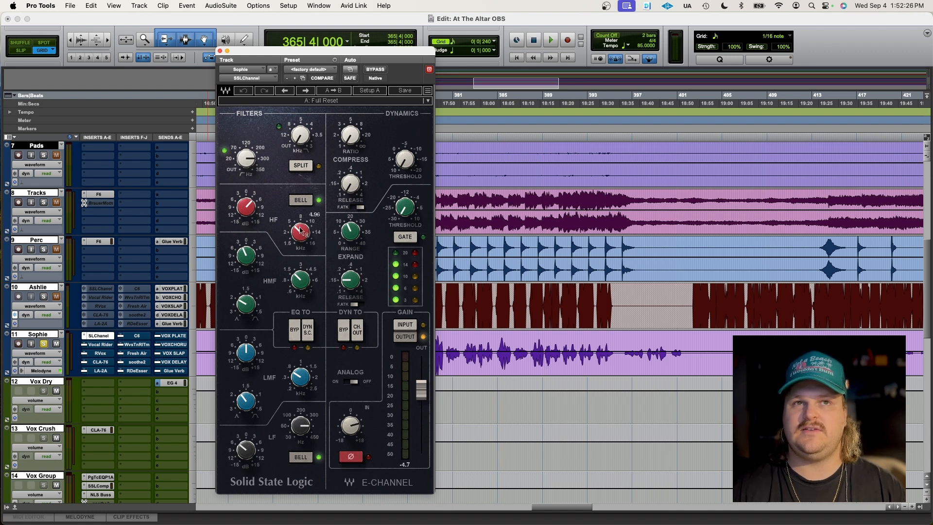
drag(295, 238, 308, 233)
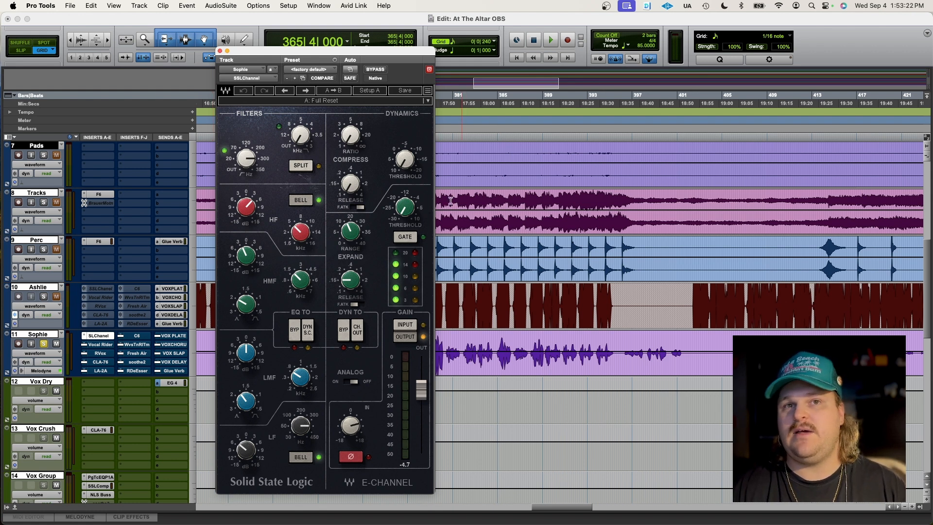
click(220, 51)
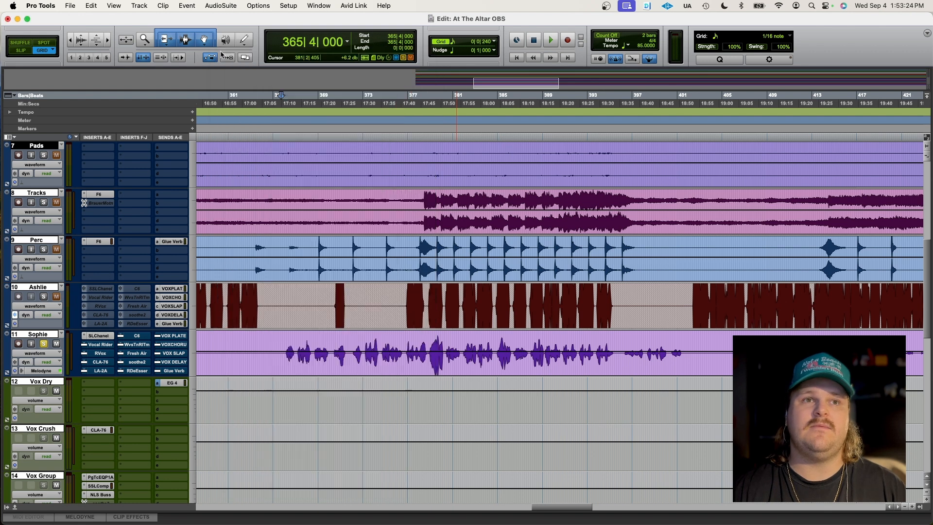
Step: Take Vocal Rider and RVox out of bypass on the track 11 vocal, reviewing and closing each plug-in in turn
click(97, 346)
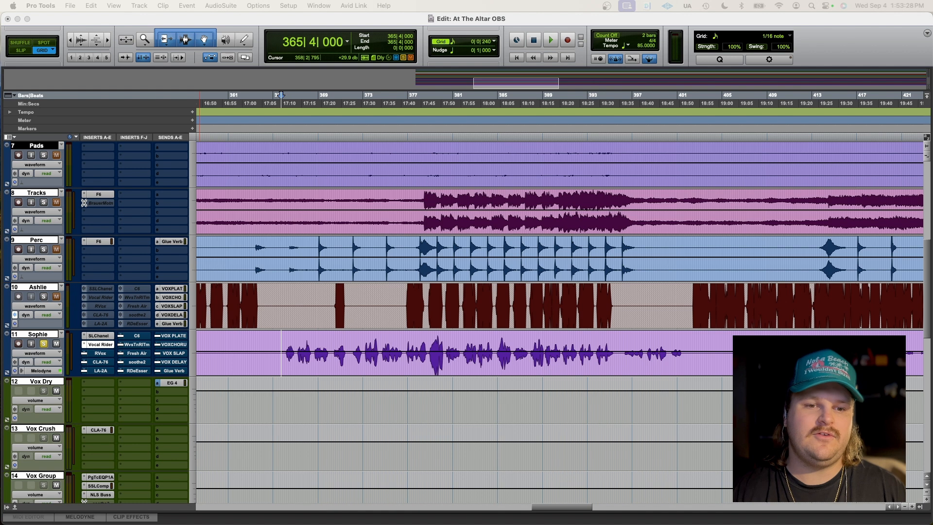
drag(295, 116, 342, 137)
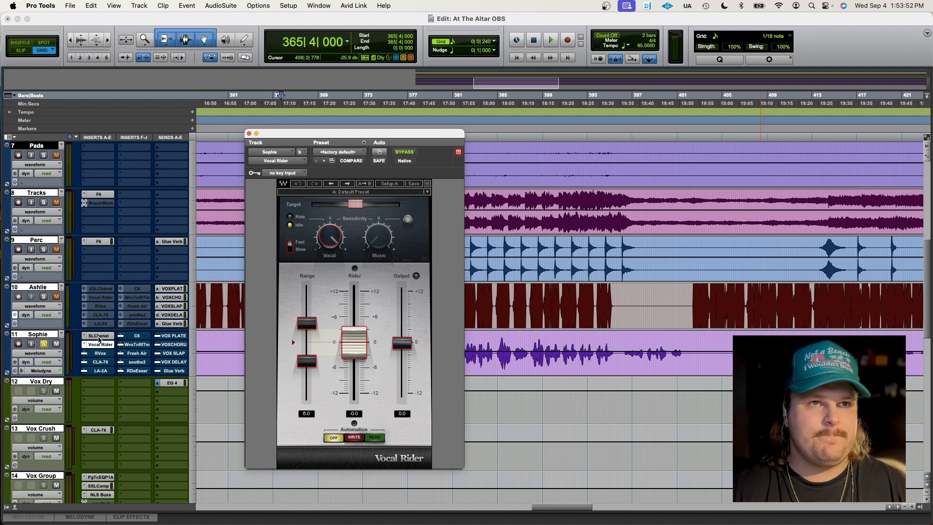
click(249, 134)
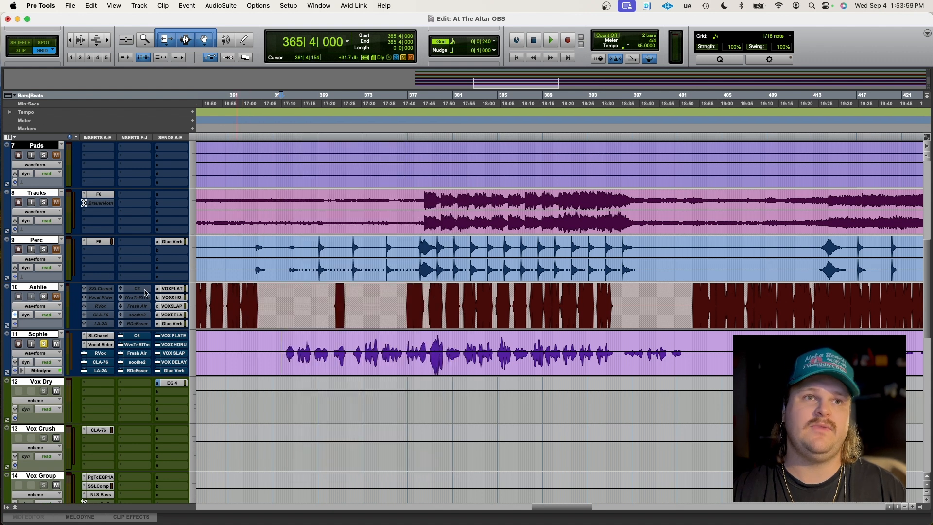
click(100, 353)
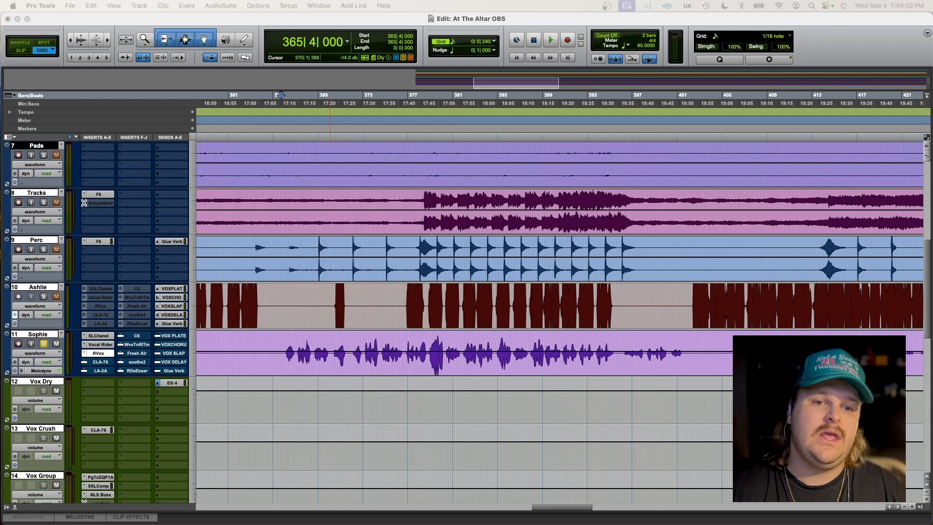
drag(586, 115, 425, 154)
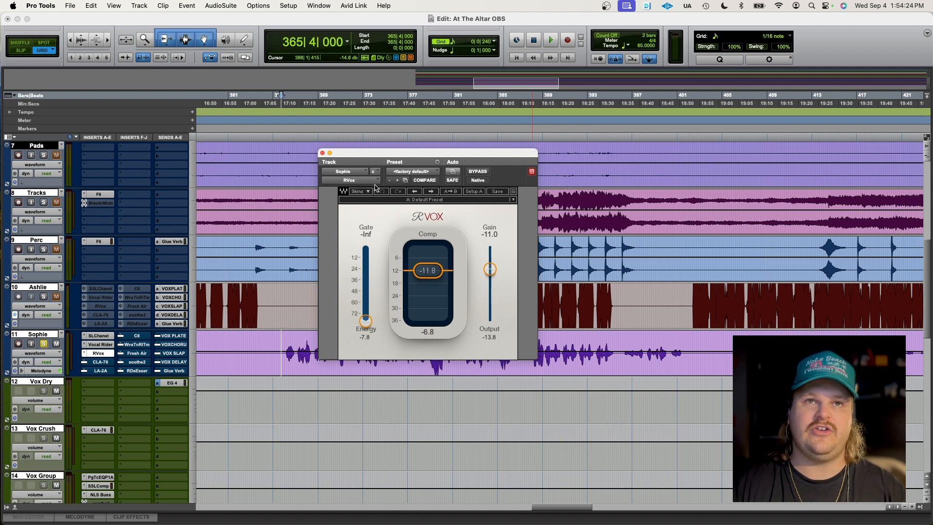
click(321, 154)
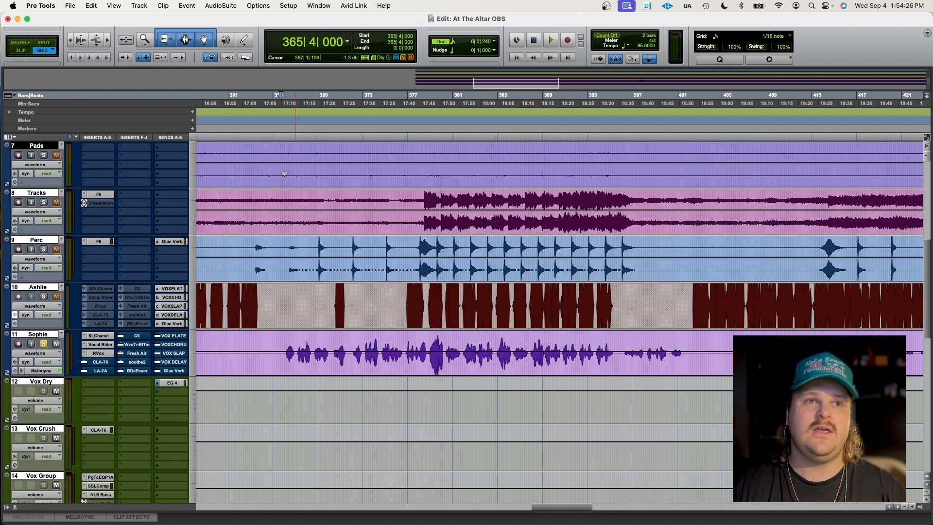
Step: Enable the CLA-76 and LA-2A compressors on the track 11 vocal, reviewing and closing each one in turn
click(99, 365)
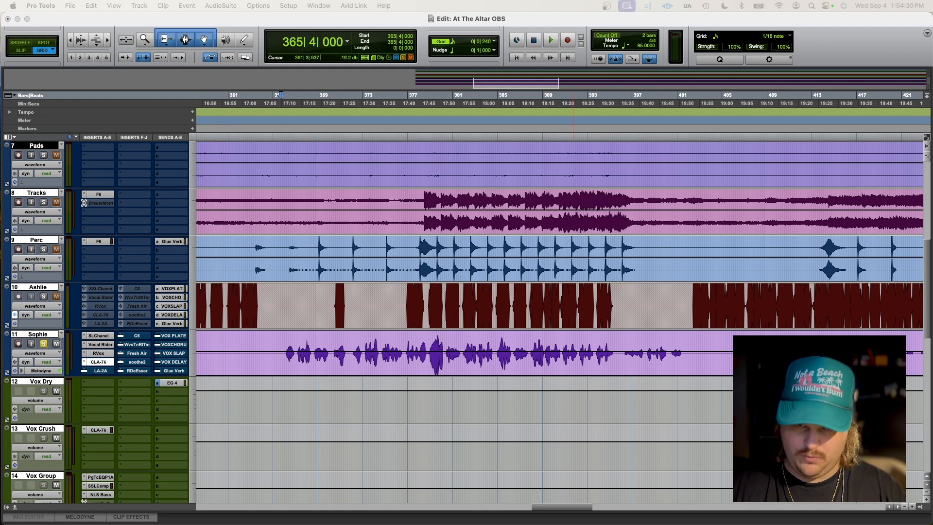
drag(773, 189, 505, 189)
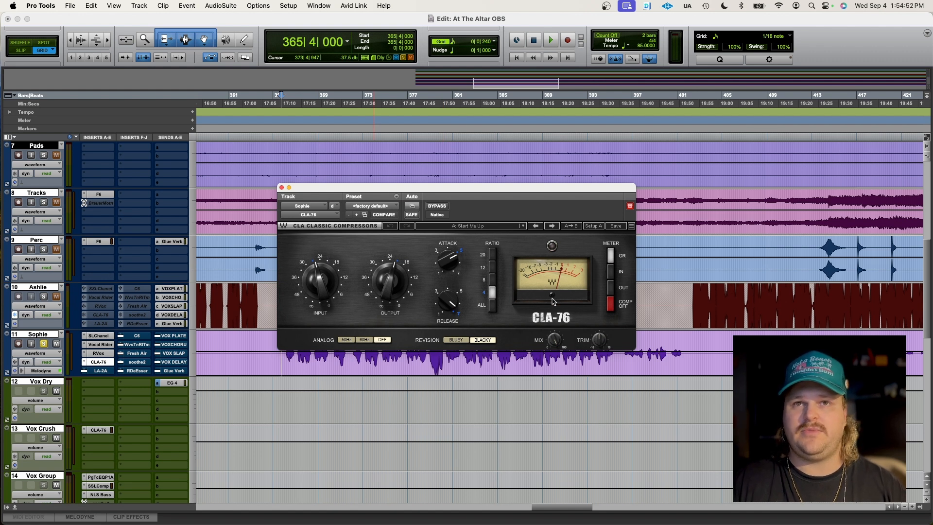
click(281, 187)
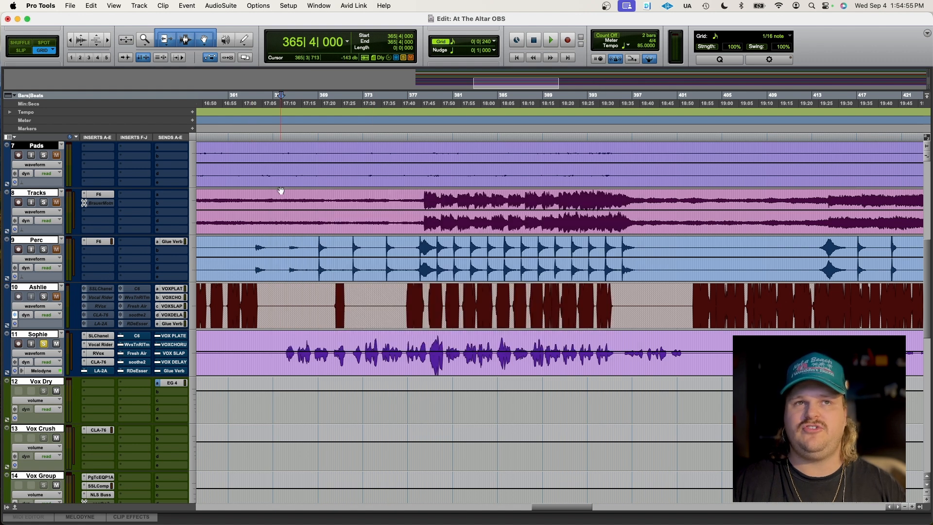
click(101, 371)
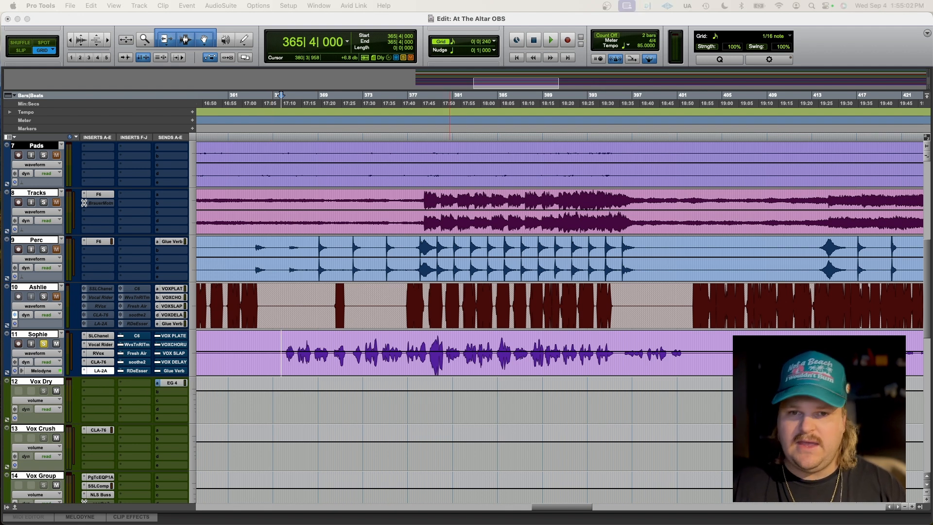
drag(507, 342, 629, 187)
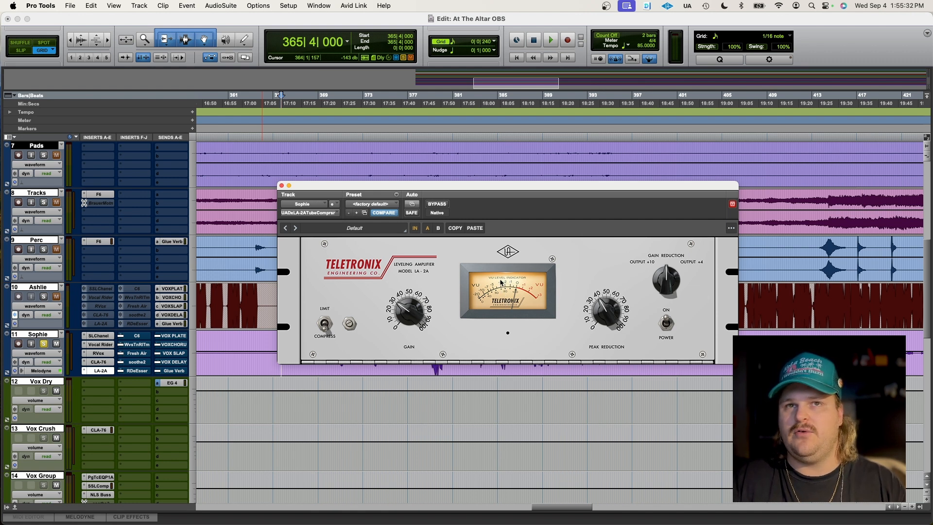
click(281, 186)
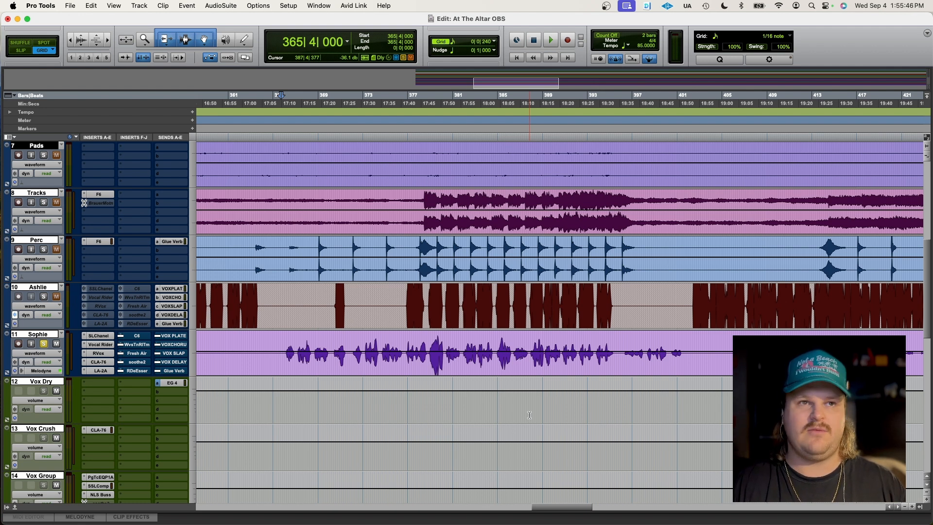
Step: Open C6 on the track 11 vocal, turn off its bypass, review its multiband settings, and close it
click(139, 337)
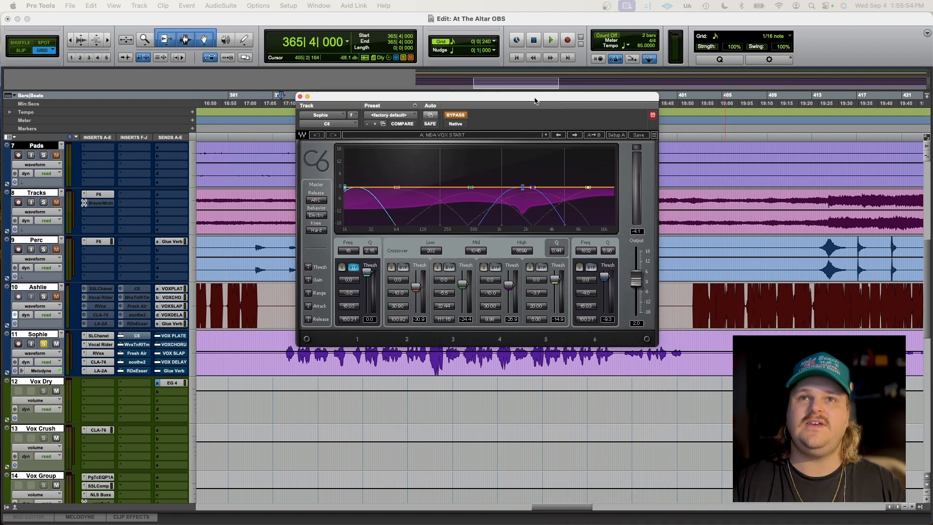
click(426, 146)
drag(444, 126, 447, 145)
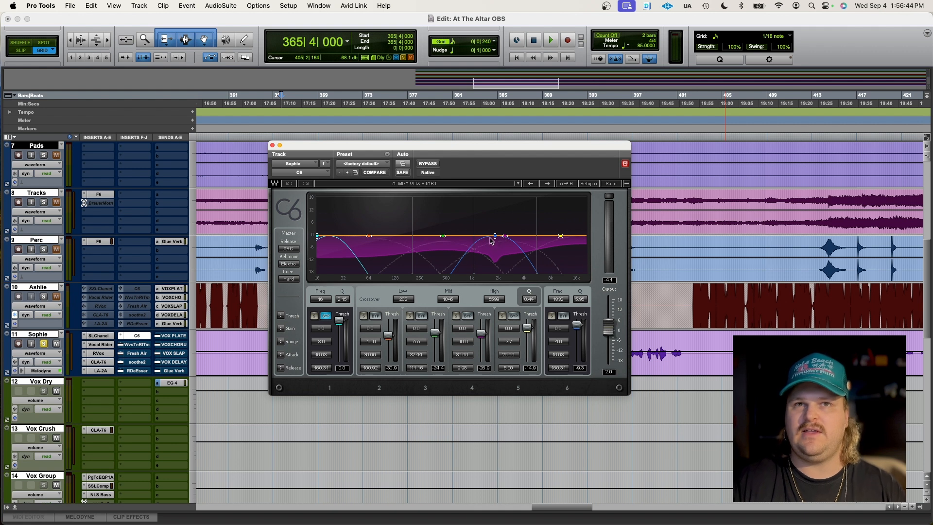
click(273, 145)
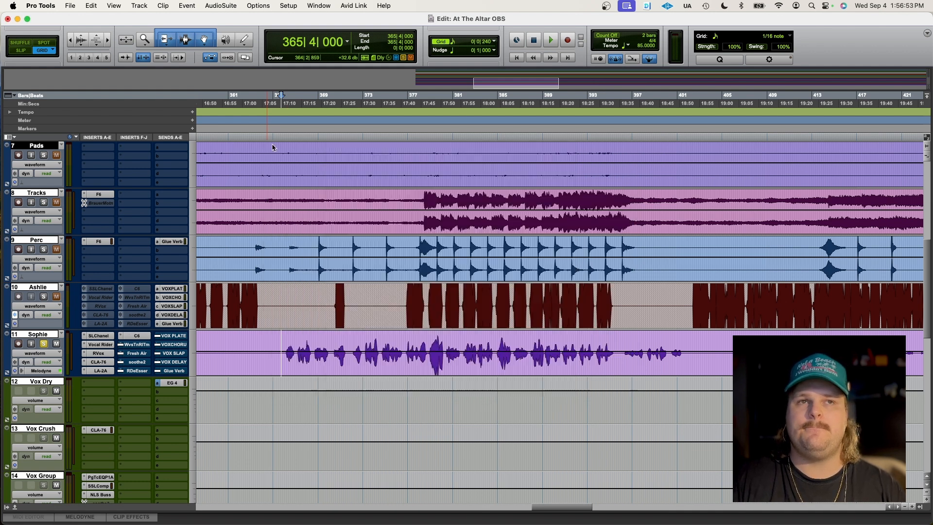
Step: Enable Waves Tune Real-Time on the track 11 vocal, bring its whole window into view to review the tuning settings, and close it
click(140, 346)
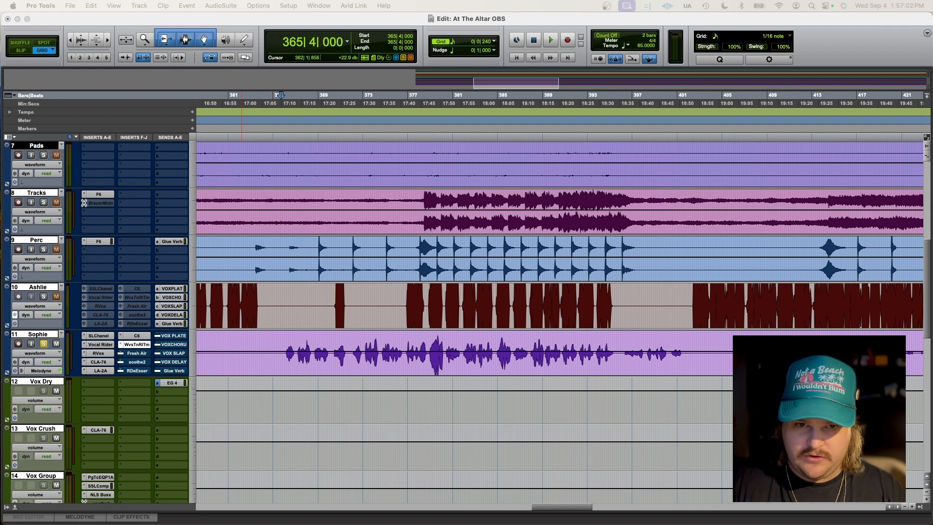
drag(451, 22, 667, 144)
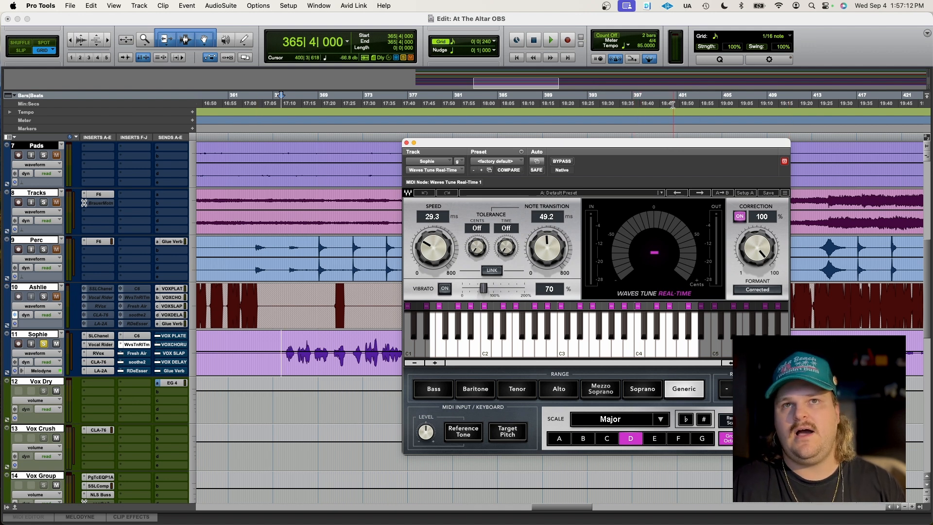
drag(433, 146, 499, 142)
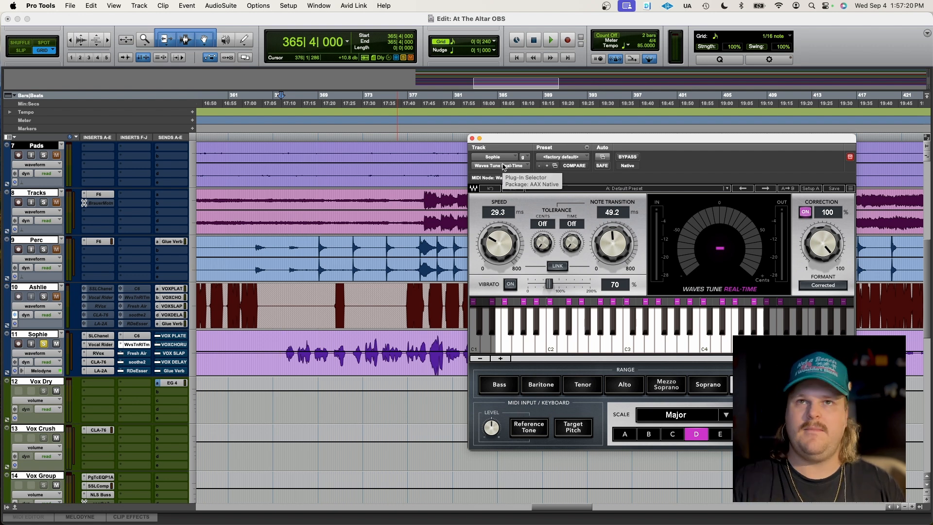
drag(659, 139, 421, 145)
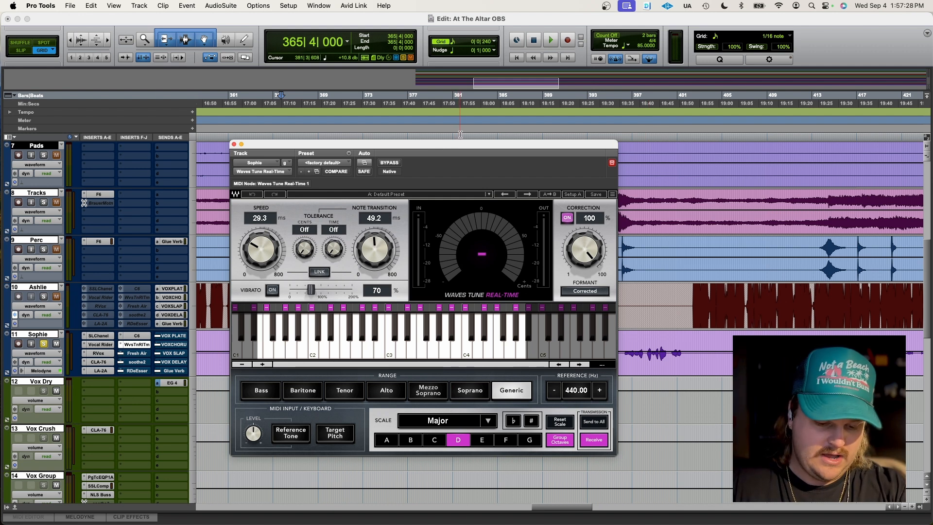
click(233, 144)
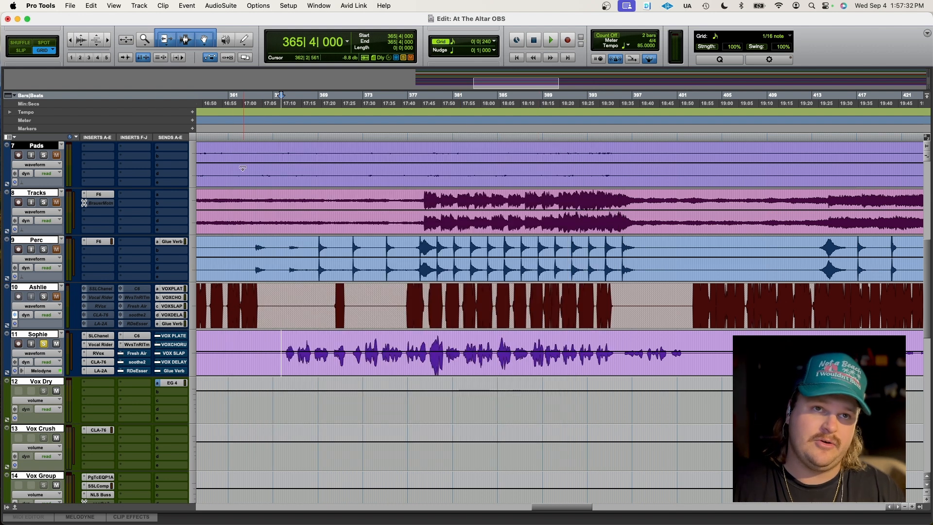
Step: Enable Fresh Air and soothe2 on the track 11 vocal, reviewing and closing each plug-in in turn
click(137, 353)
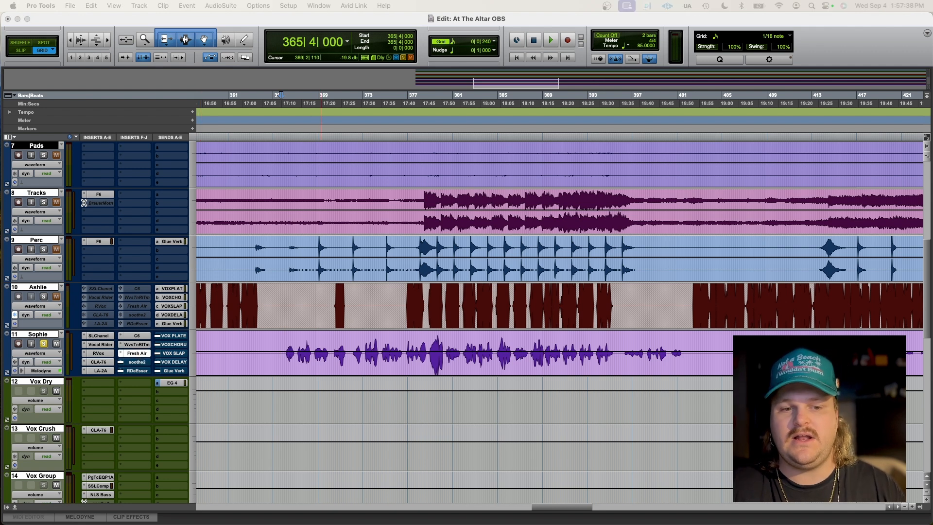
drag(843, 108, 512, 162)
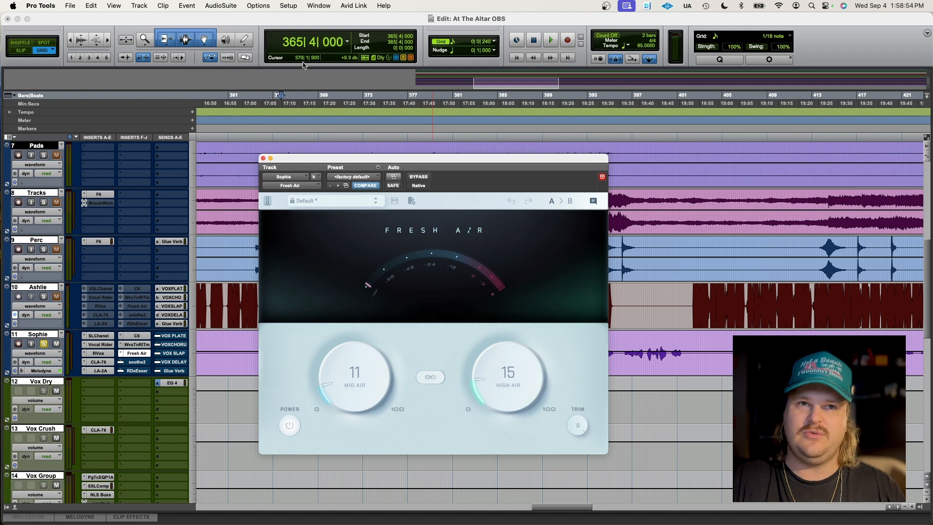
click(263, 158)
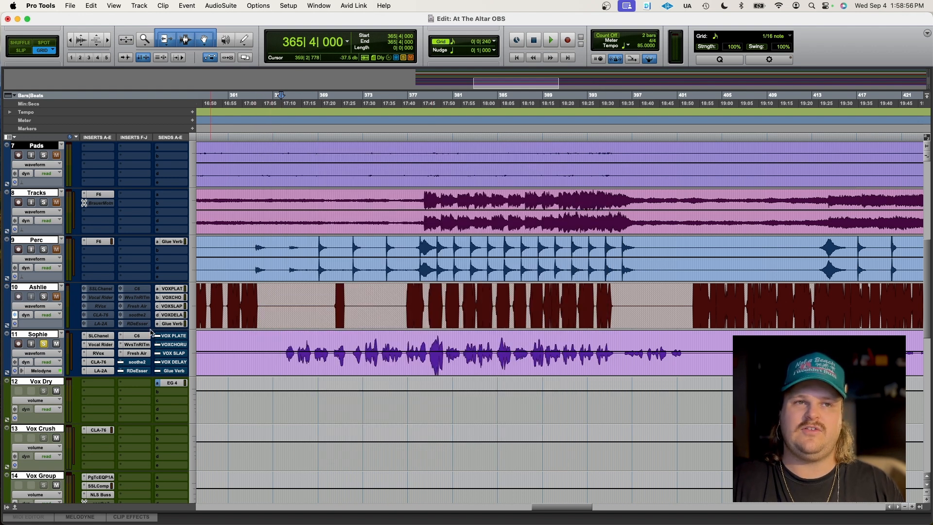
click(140, 364)
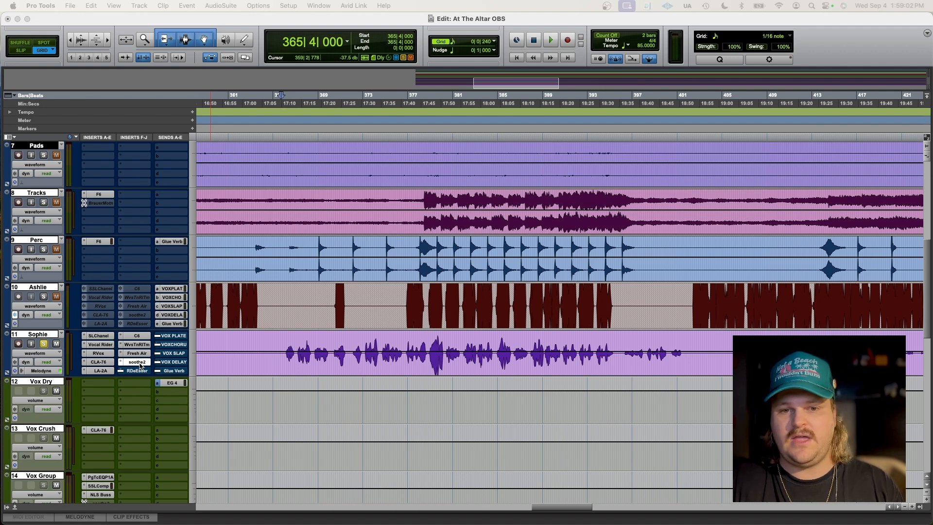
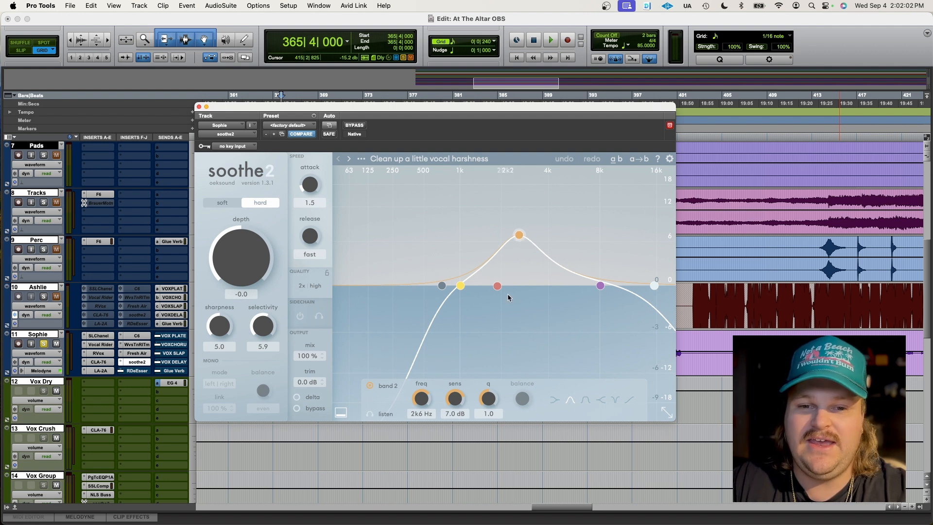
click(199, 107)
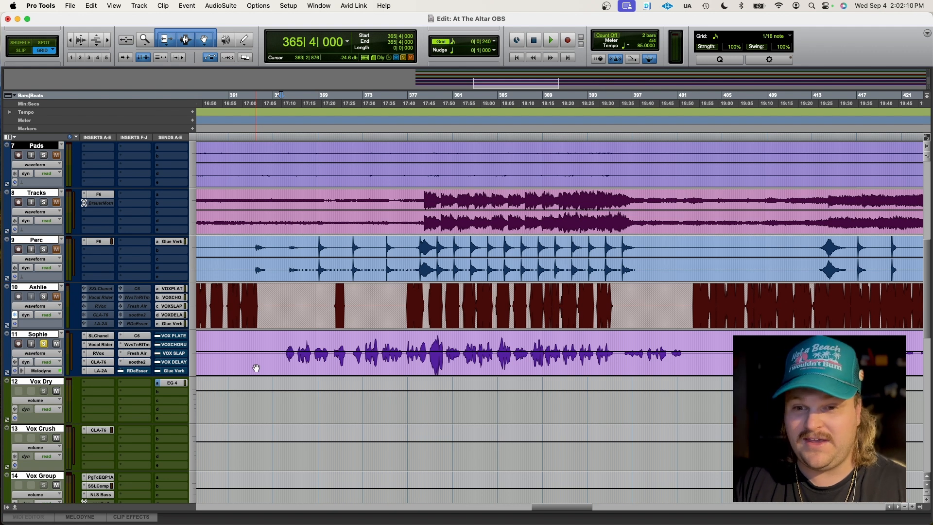
Step: Enable RDeEsser on the track 11 vocal, review and close it, and place the cursor at the vocal's start in bar 366
click(136, 371)
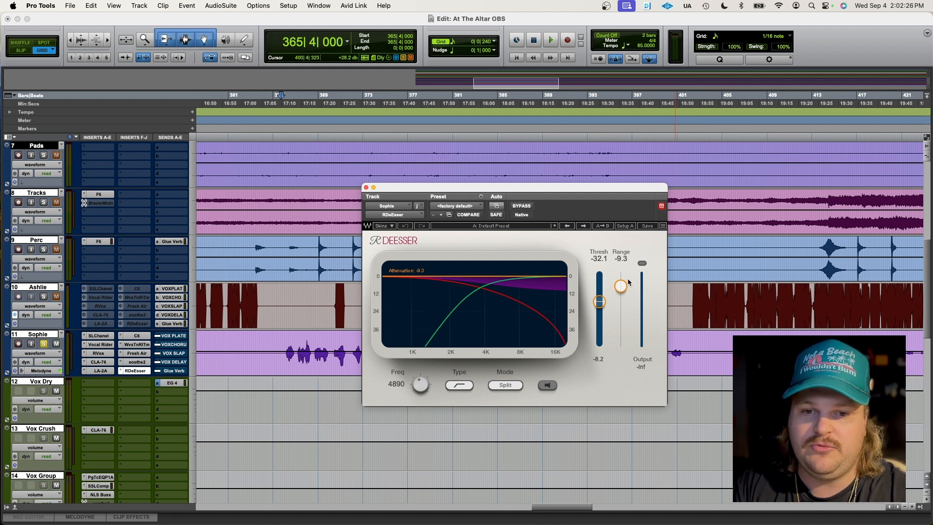
click(366, 187)
click(287, 343)
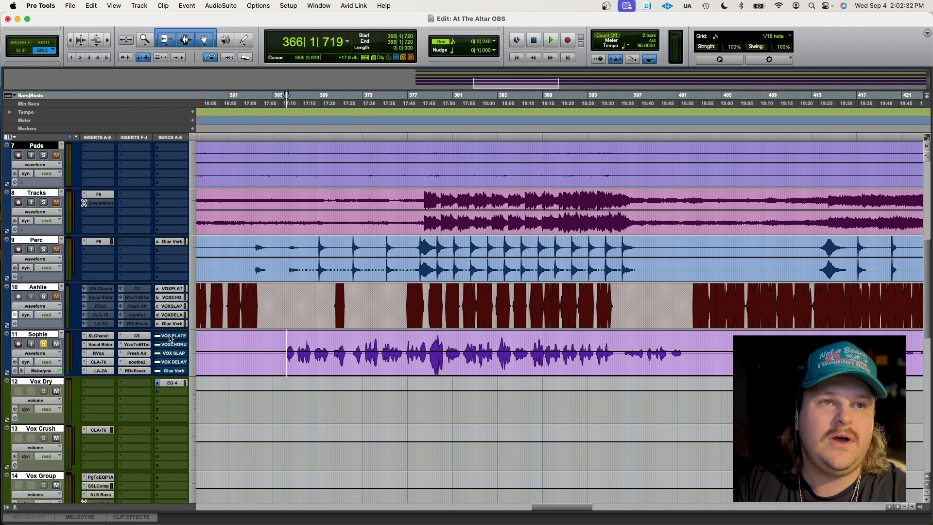
Step: Play the track 11 vocal from bar 365, just before its first phrase, to hear the full insert chain, and stop playback
click(287, 344)
click(282, 344)
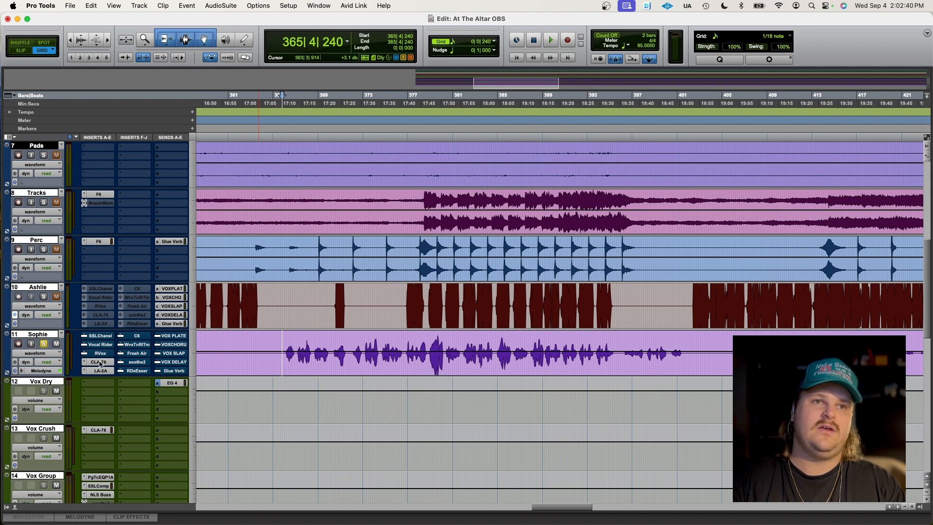
key(space)
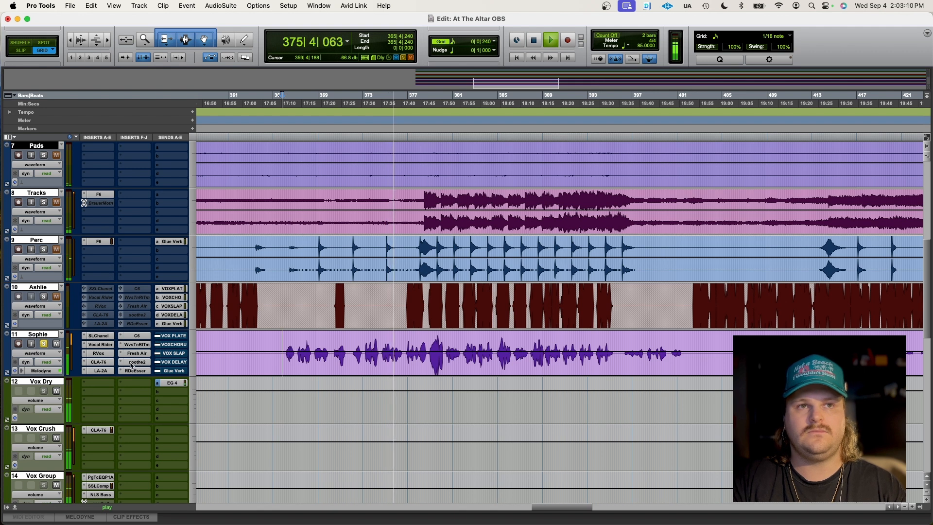
scroll(131, 365, down, 3)
scroll(132, 369, up, 1)
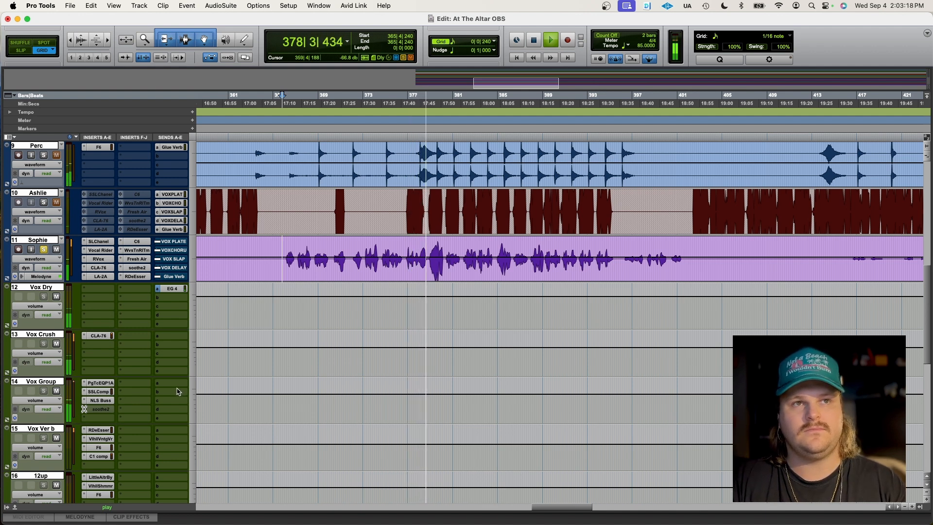
key(space)
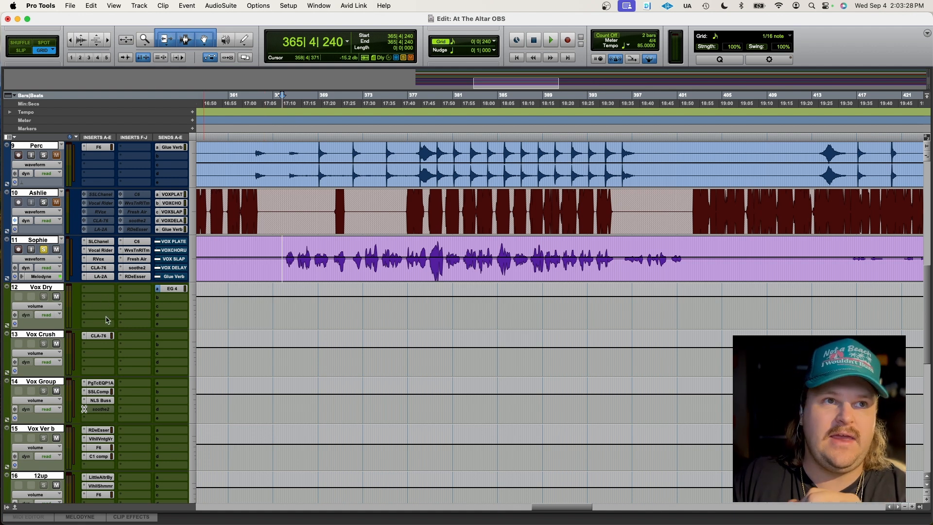
Step: Open CLA-76 on the Vox Crush track and reposition its window so the track 11 vocal's start stays clickable
click(105, 337)
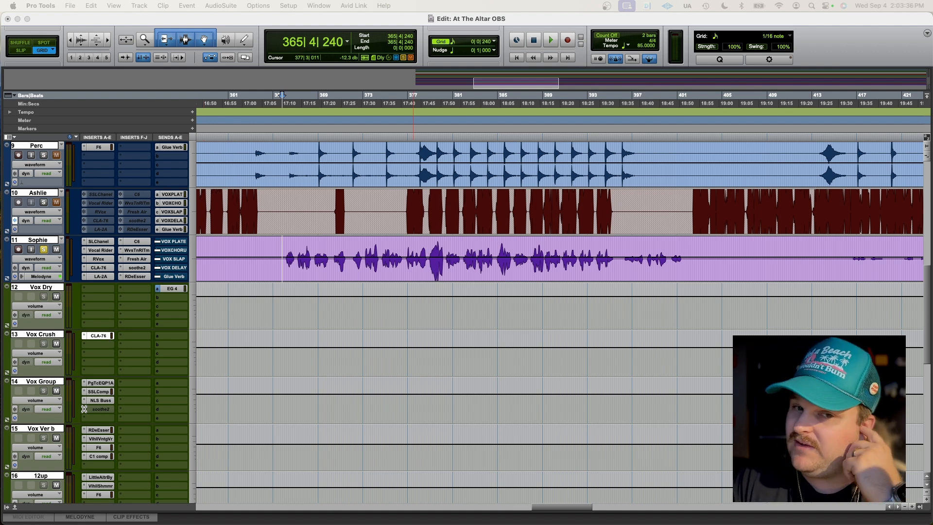
click(98, 335)
drag(541, 167, 541, 189)
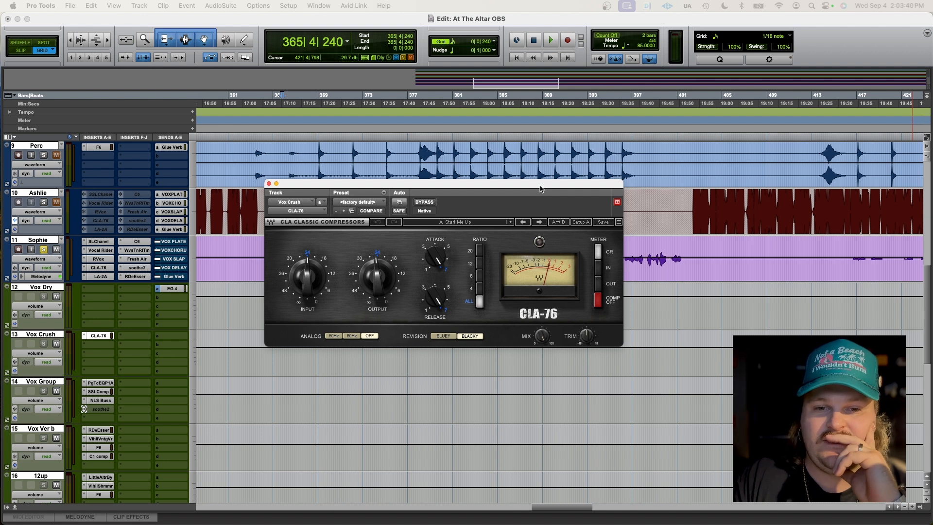
drag(541, 188, 541, 270)
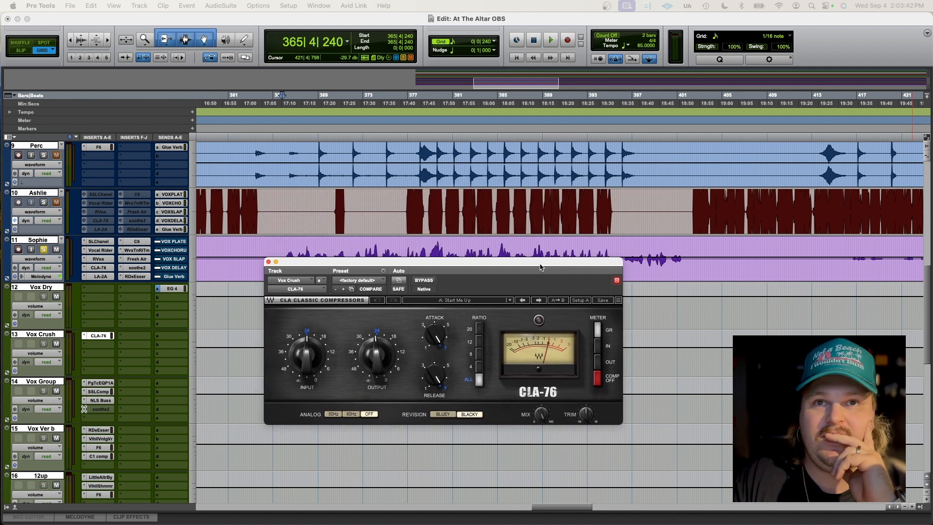
Step: Play the vocal from bar 366, muting and unmuting Vox Dry and Vox Crush in turn to compare them, and stop playback
click(317, 244)
key(space)
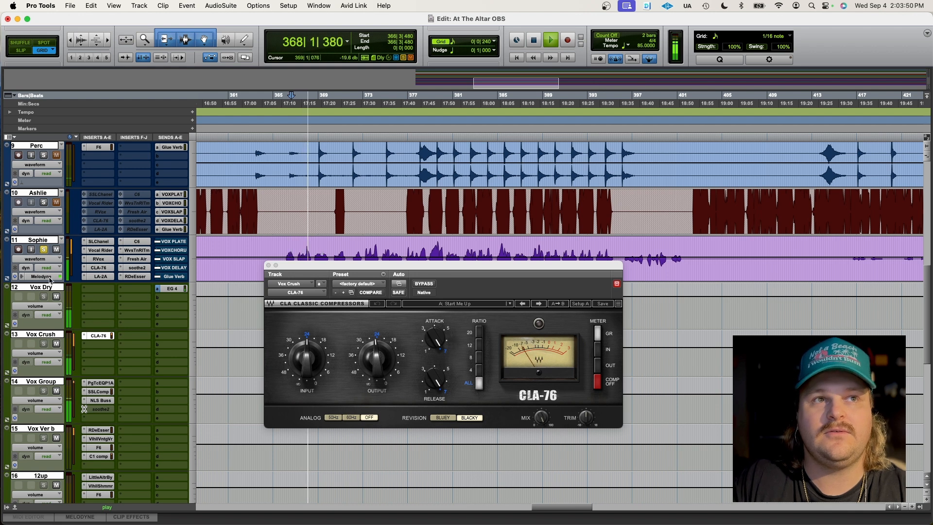
click(57, 296)
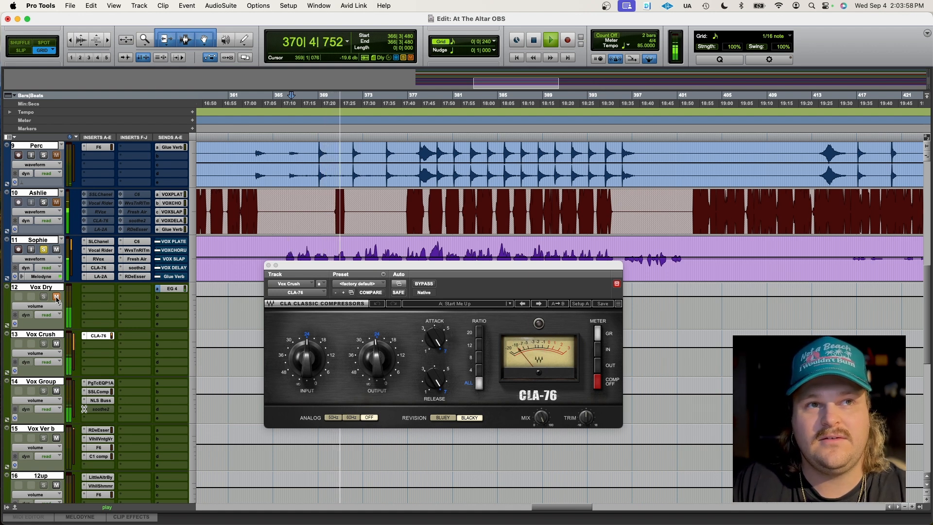
click(56, 297)
click(56, 344)
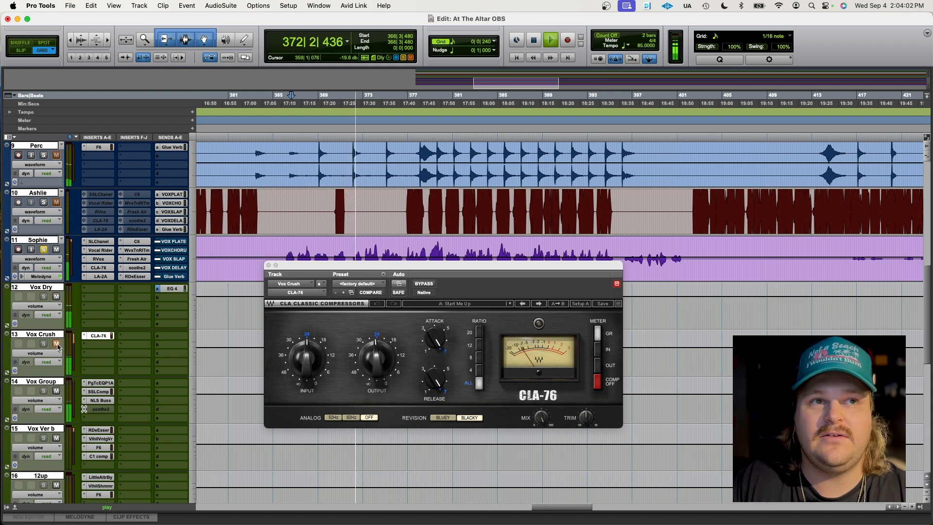
click(57, 344)
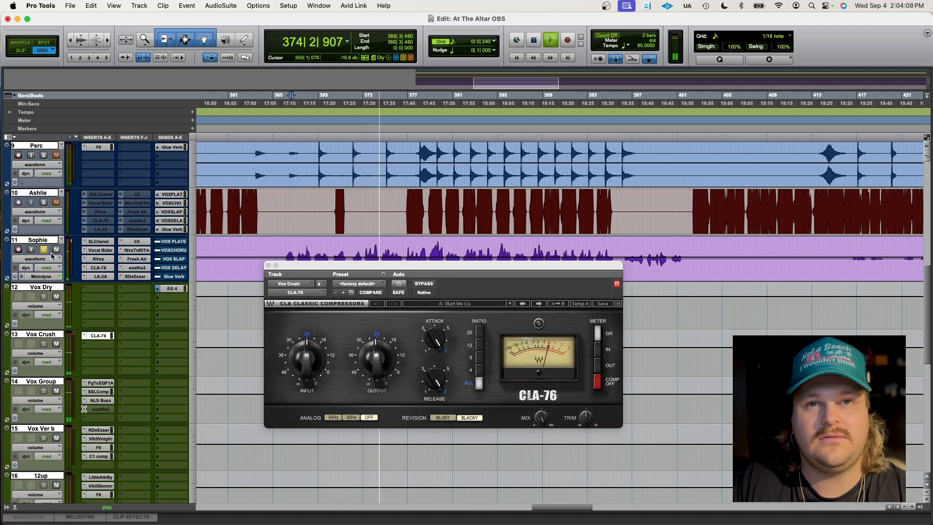
key(space)
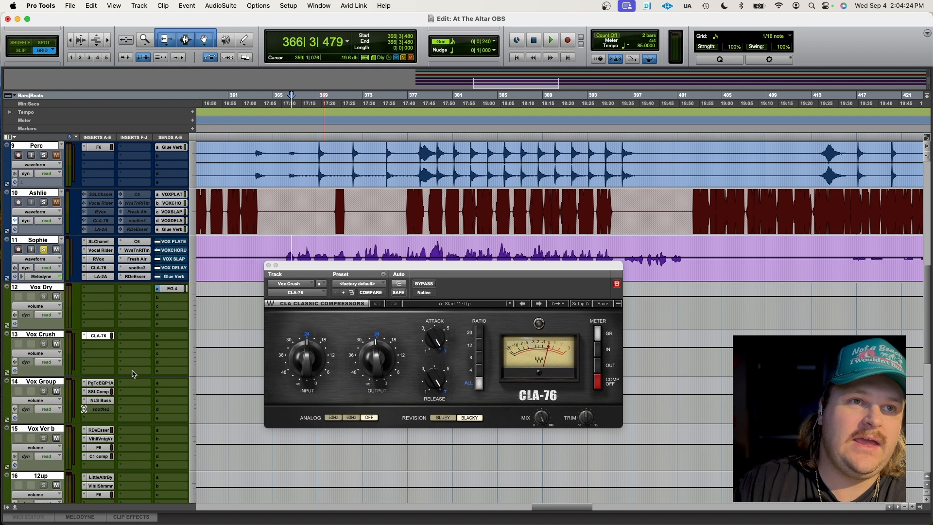
Step: Open PuigTec EQP1A on the Vox Group track and reposition its window to review the EQ settings
click(99, 383)
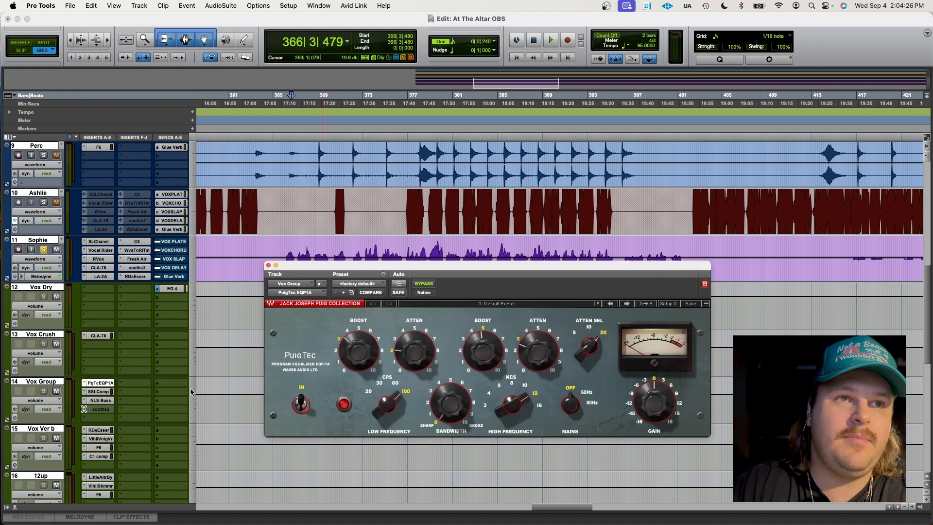
drag(447, 269, 463, 248)
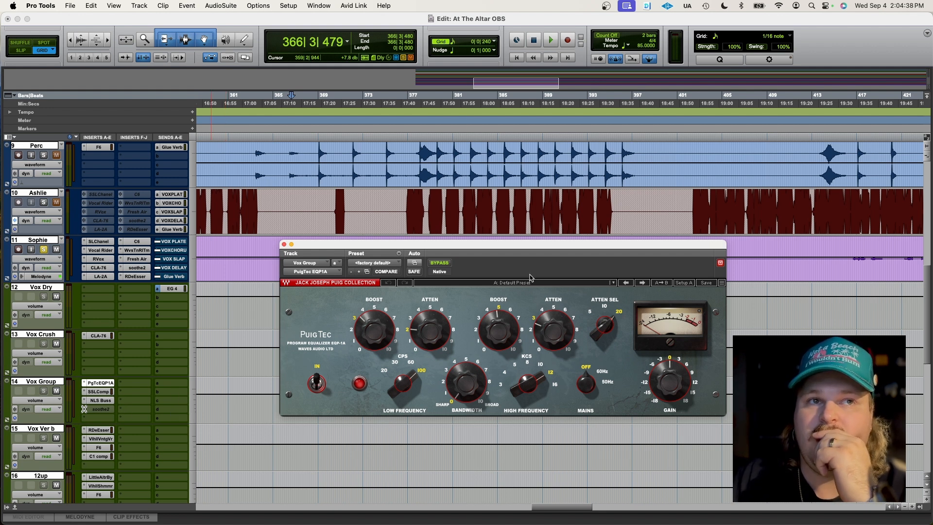
drag(526, 247, 539, 256)
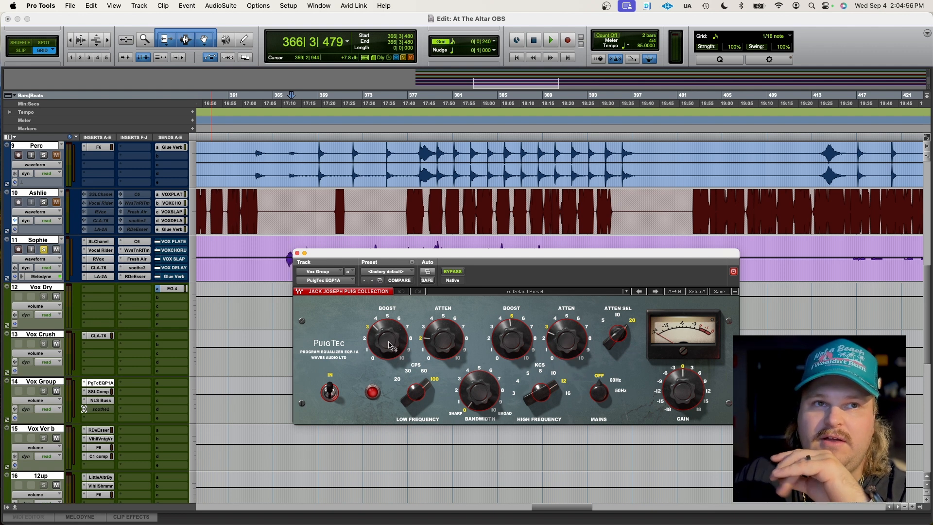
Step: Review SSLComp and NLS Buss on the Vox Group track, including the NLS Drive amount, and close the plug-in window
click(101, 392)
drag(407, 257, 510, 116)
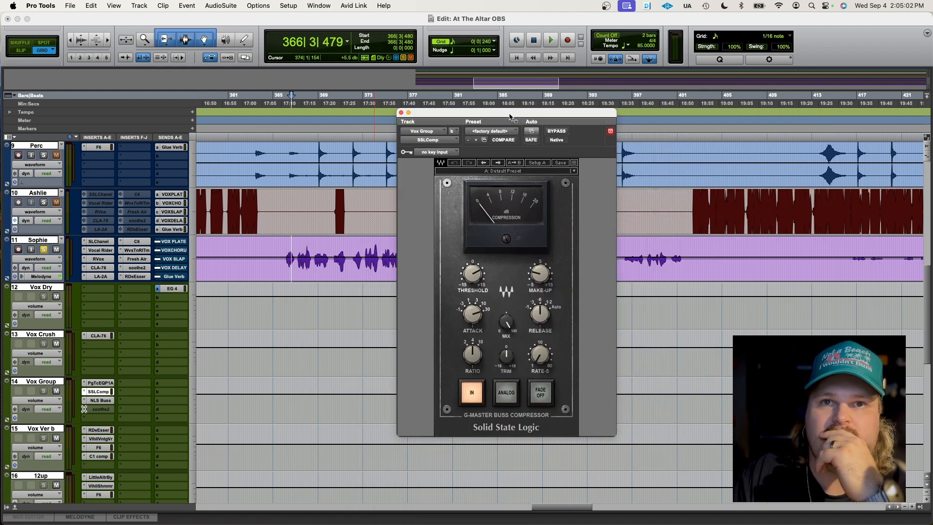
drag(510, 117, 510, 118)
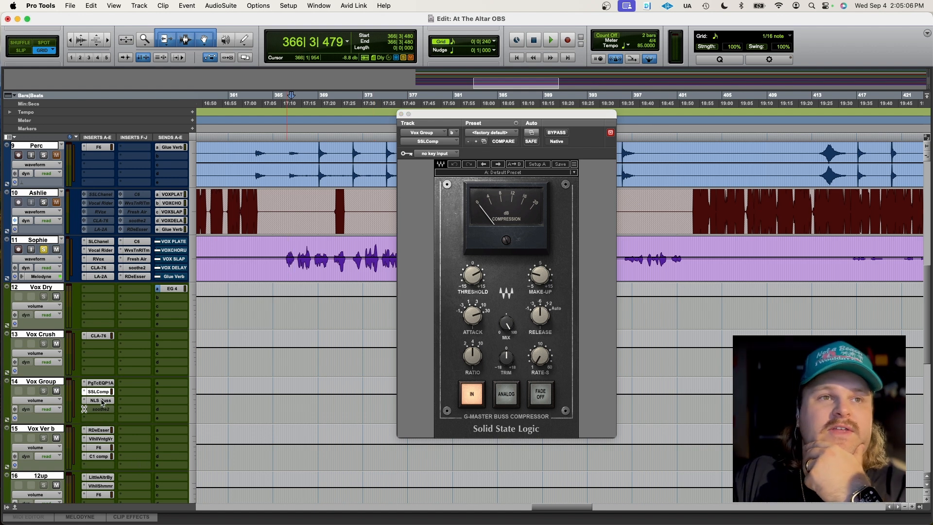
click(102, 400)
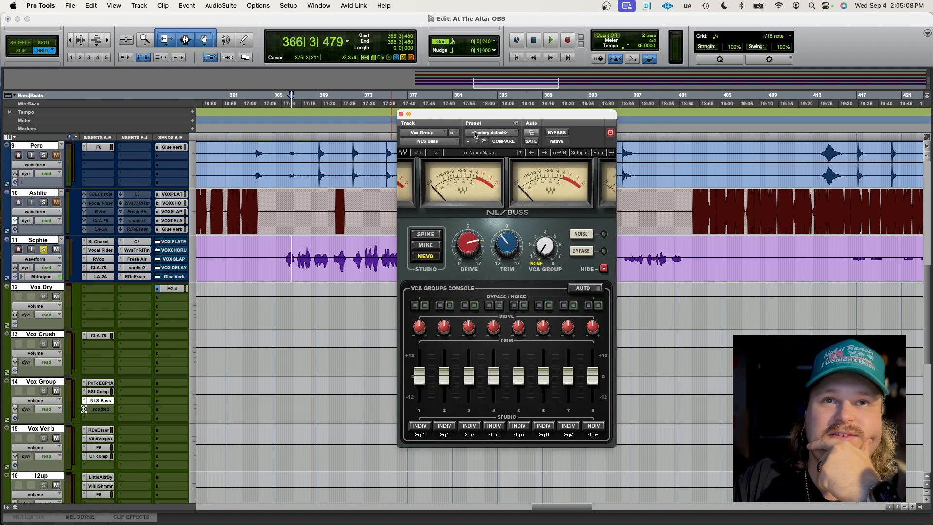
mouse_move(474, 252)
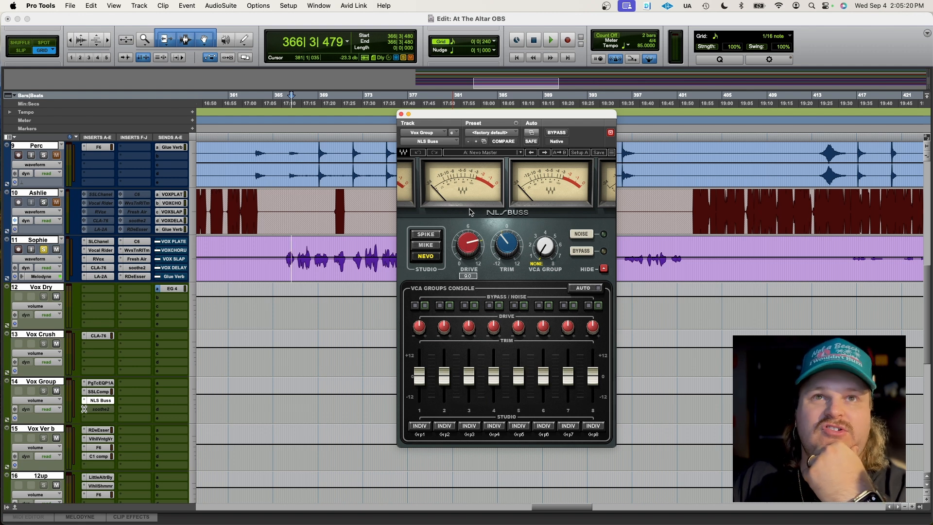
click(401, 115)
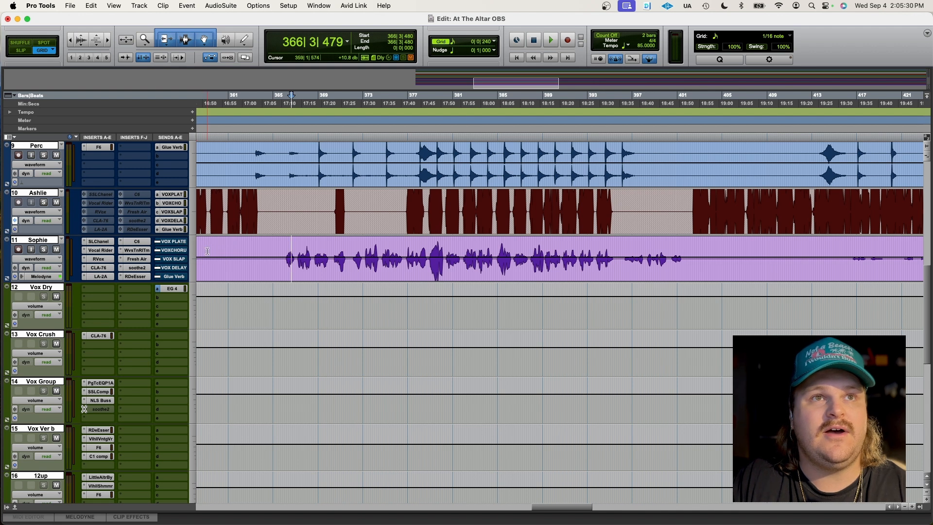
Step: Show the Mix window and unmute the track 11 vocal's VOX PLATE, VOXCHORU, VOX SLAP, VOX DELAY and Glue Verb sends
key(super+equal)
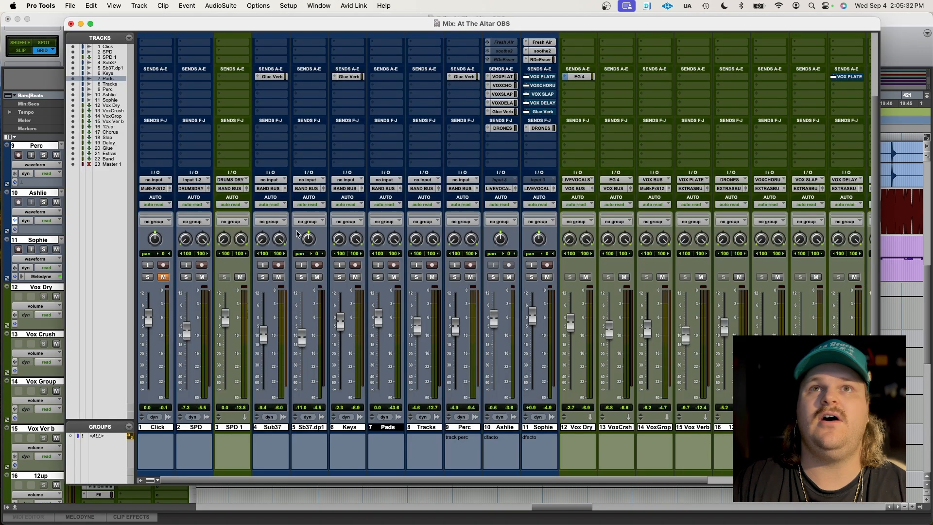
scroll(586, 142, up, 3)
super+click(548, 130)
super+click(547, 138)
super+click(545, 147)
super+click(545, 155)
super+click(543, 164)
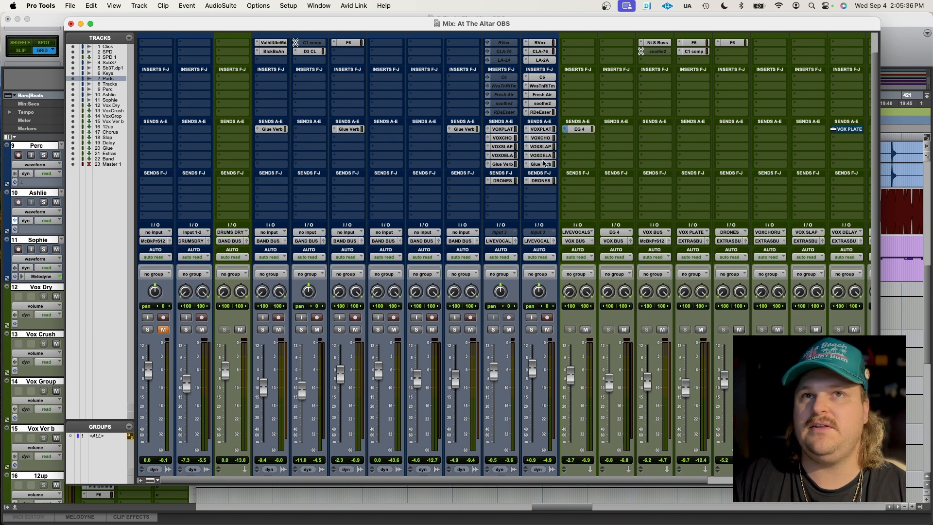
Step: Open the track 11 vocal's VOX PLATE send, bring its fader window fully into view to review the level, and close it
click(540, 129)
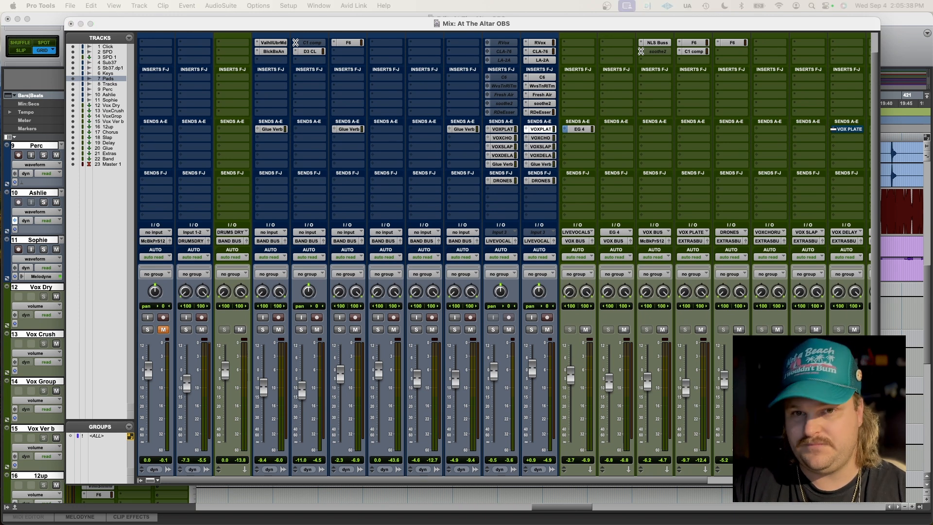
drag(650, 523, 282, 179)
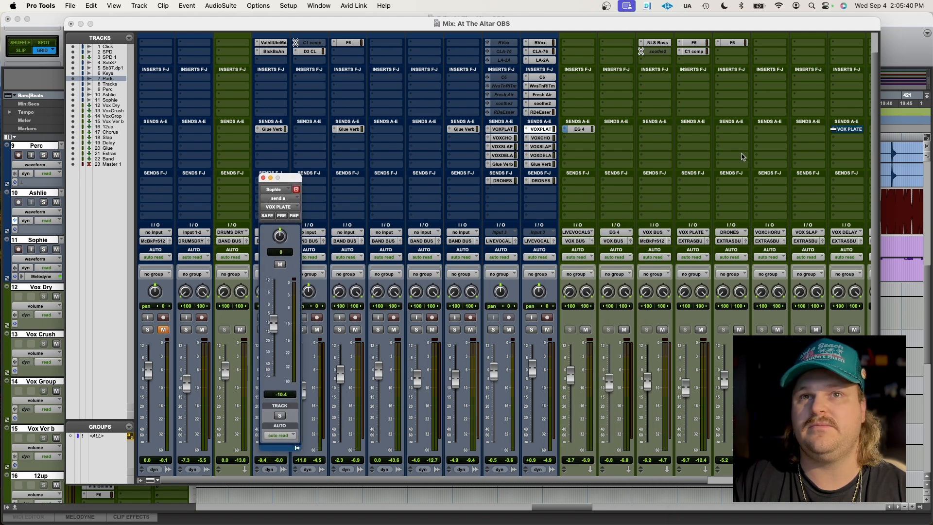
scroll(743, 157, down, 2)
scroll(742, 156, up, 2)
click(264, 178)
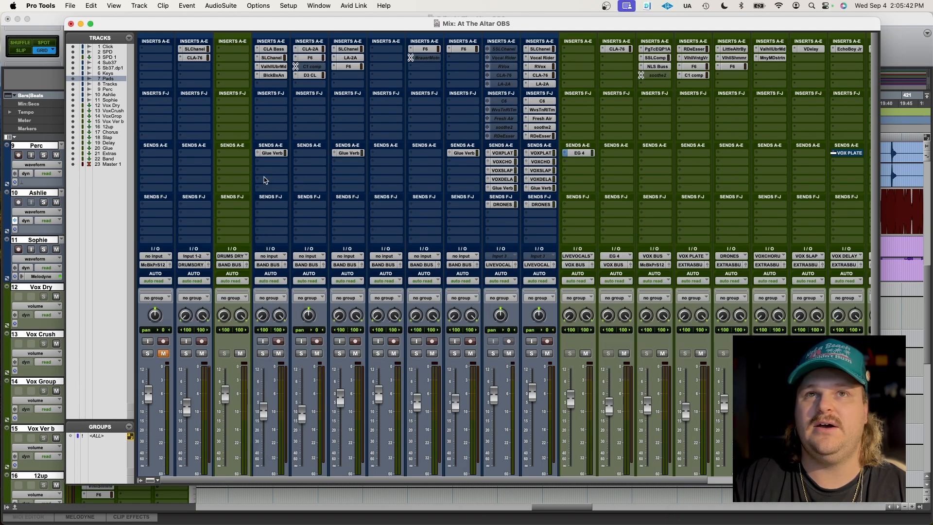
Step: Review RDeEsser and ValhallaVintageVerb on the Vox Verb return in turn, and close the plug-in window
scroll(570, 179, right, 5)
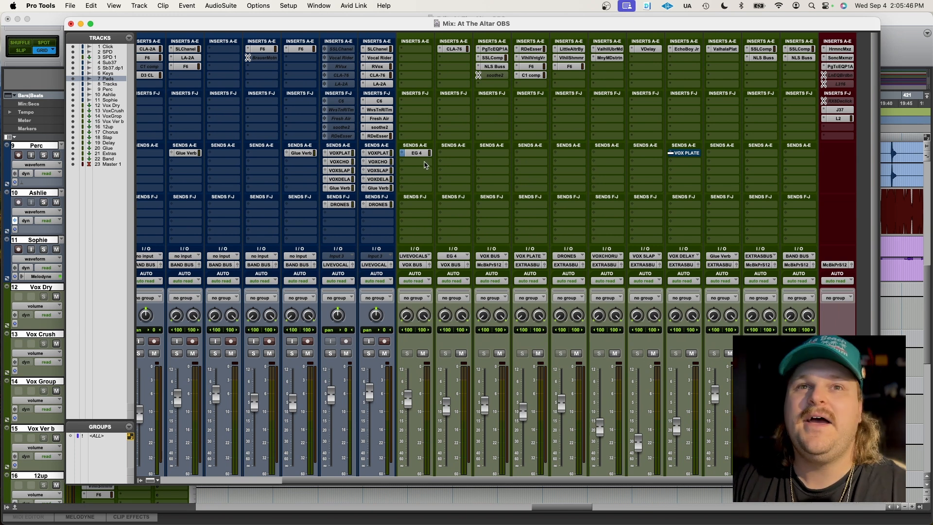
scroll(424, 165, down, 3)
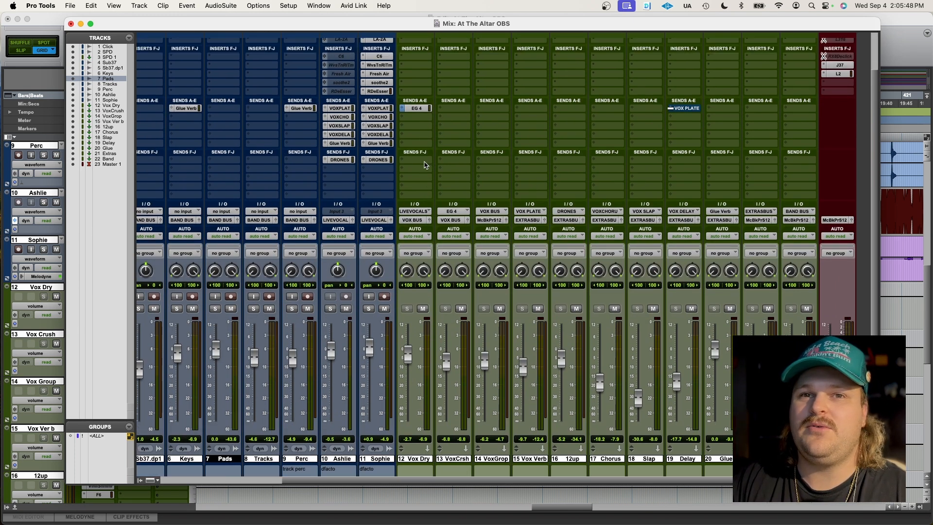
scroll(547, 242, up, 3)
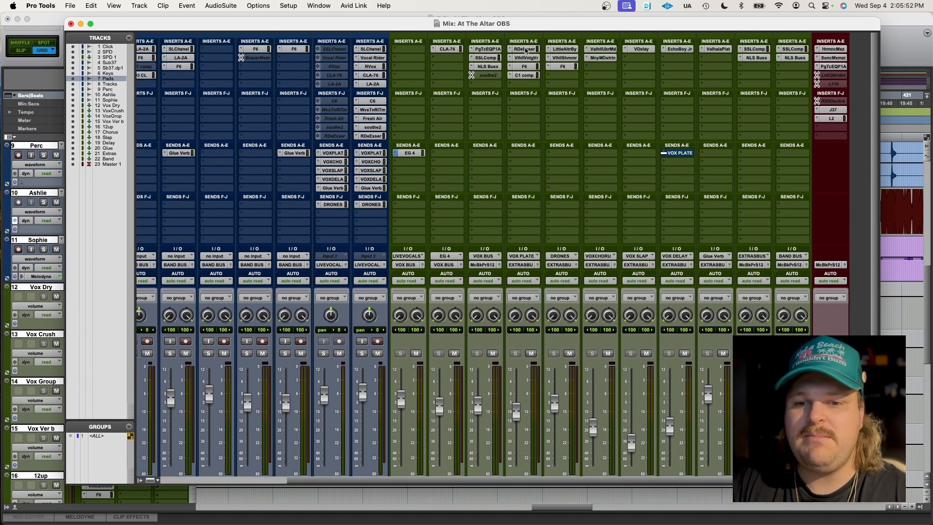
click(525, 49)
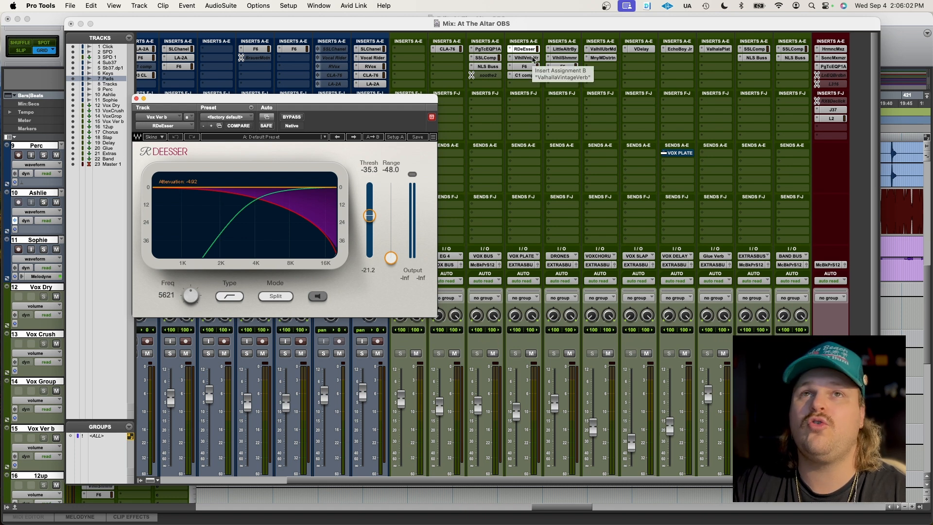
click(526, 57)
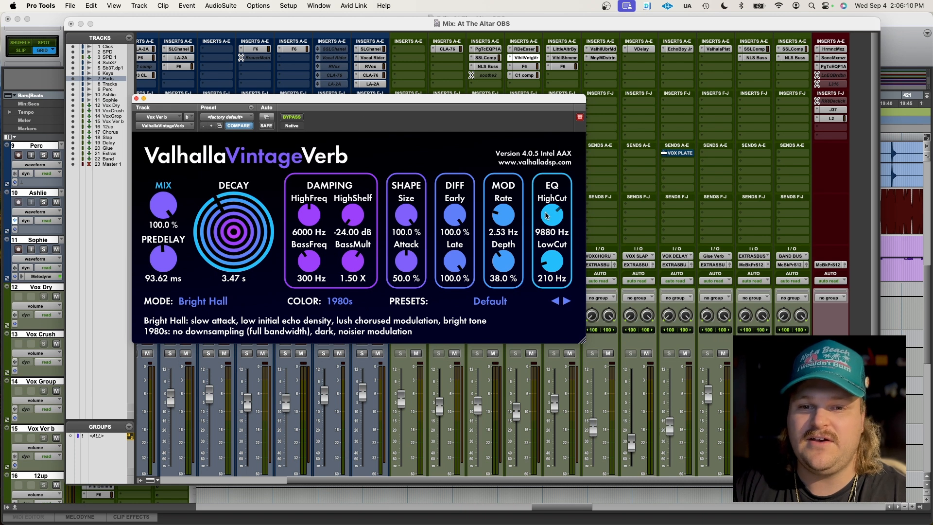
drag(164, 103, 274, 157)
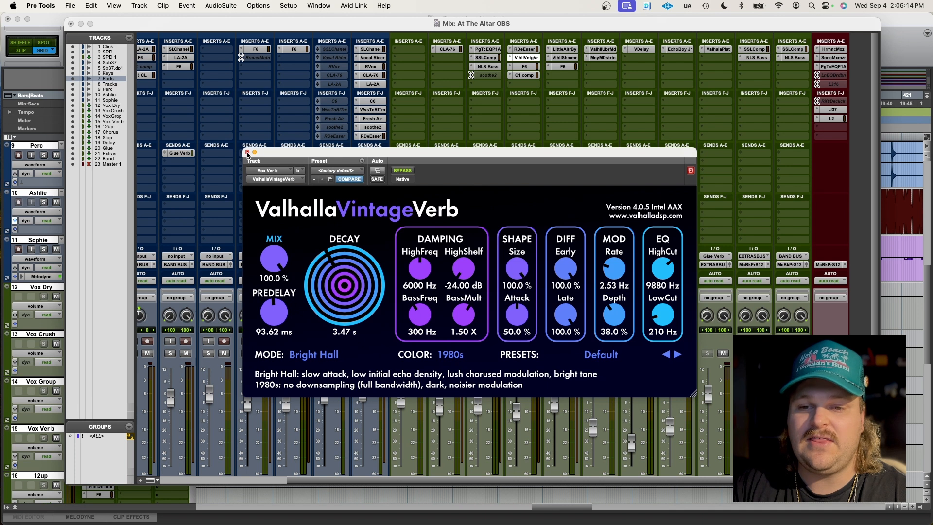
click(247, 152)
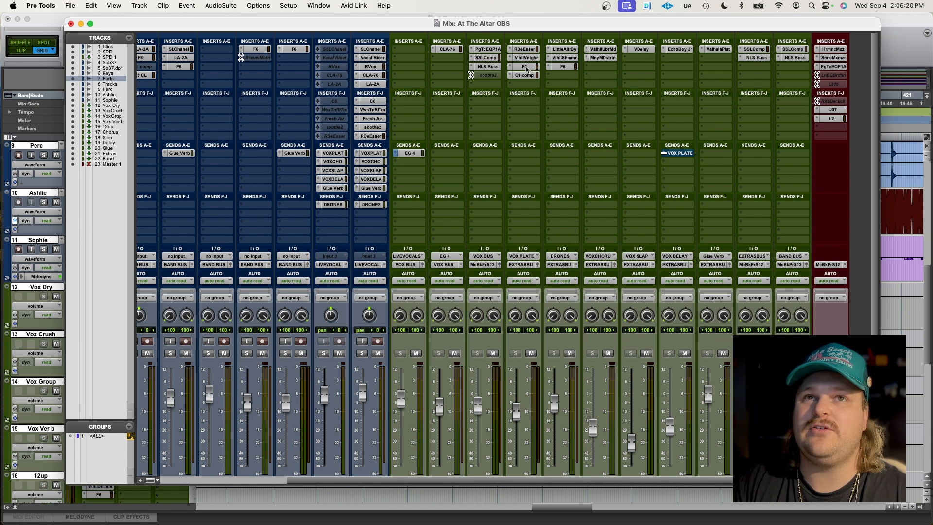
Step: Open F6 on the Vox Verb return, briefly run playback, bring the whole window into view to review band 4, and close it
click(524, 67)
key(space)
key(space)
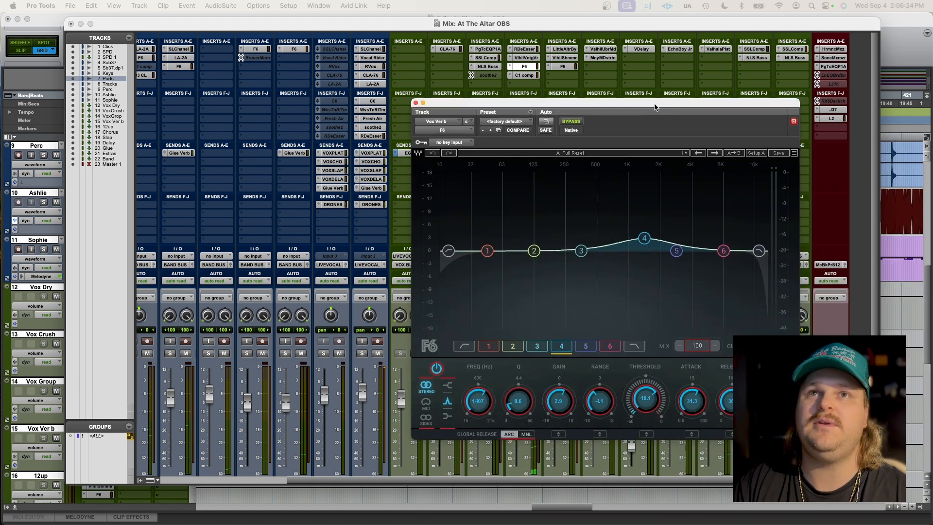
drag(650, 104, 459, 111)
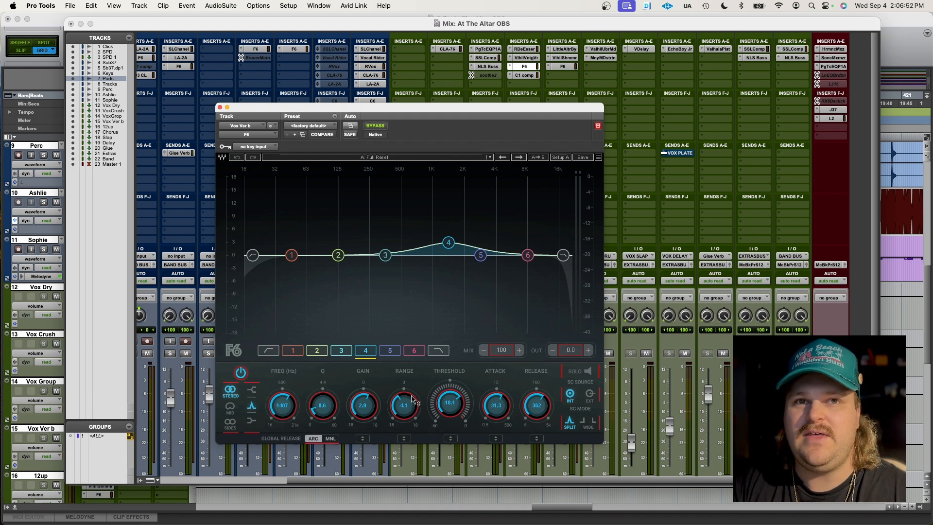
click(219, 107)
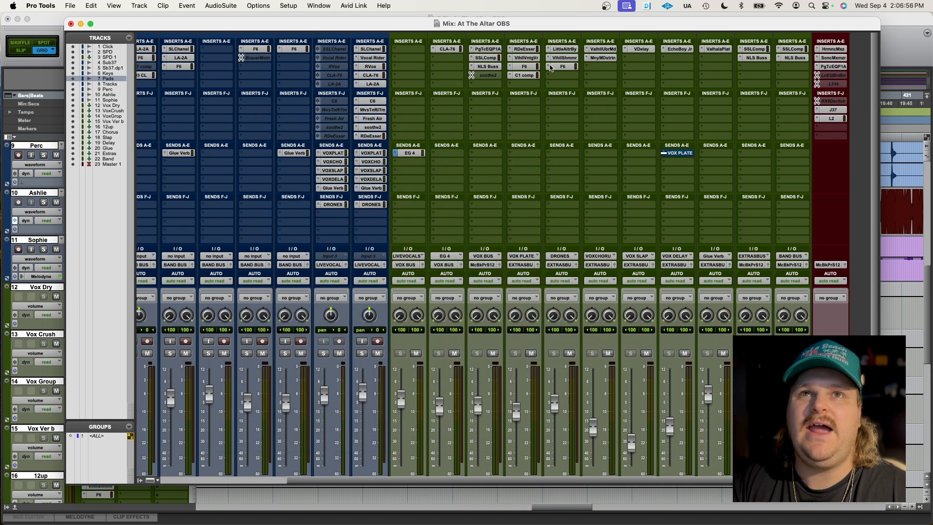
Step: Open C1 comp on the Vox Verb return, enlarge its interface to 125%, move it into view to review the sidechain compression, and close it
click(528, 76)
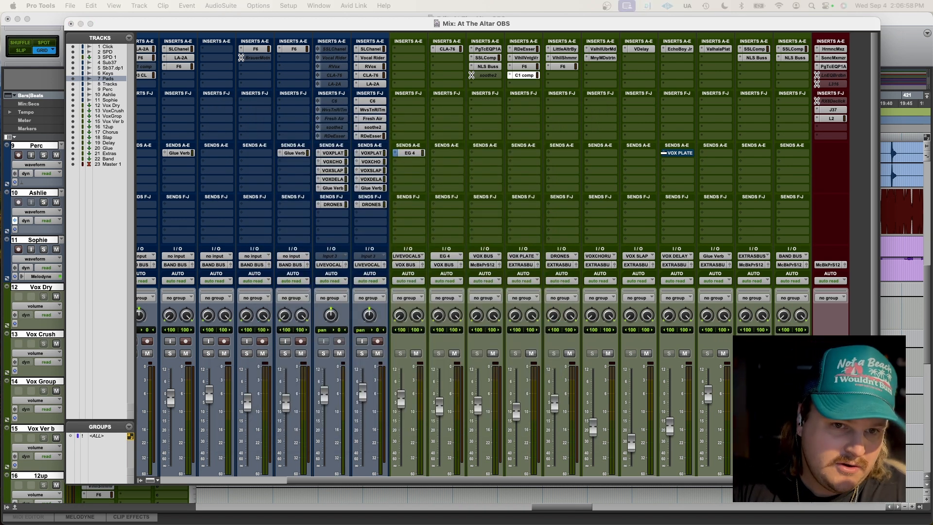
drag(688, 139, 524, 214)
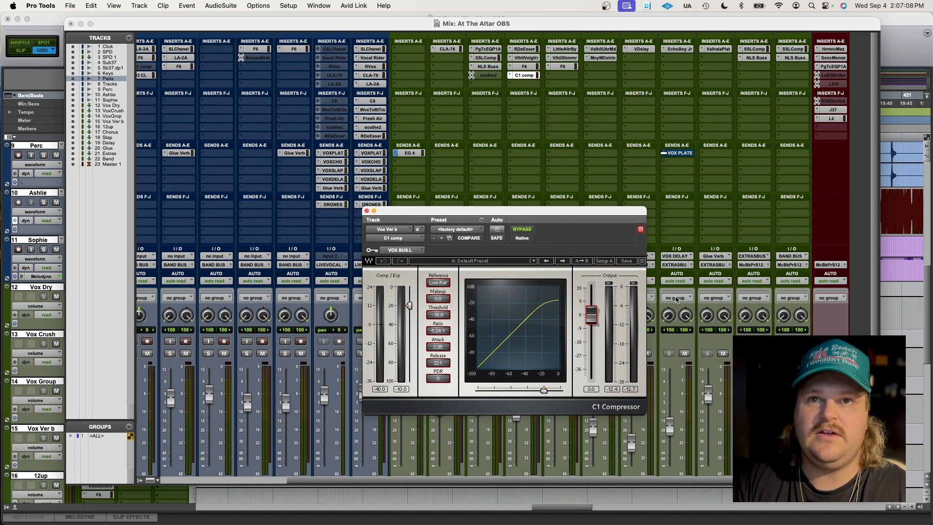
click(641, 263)
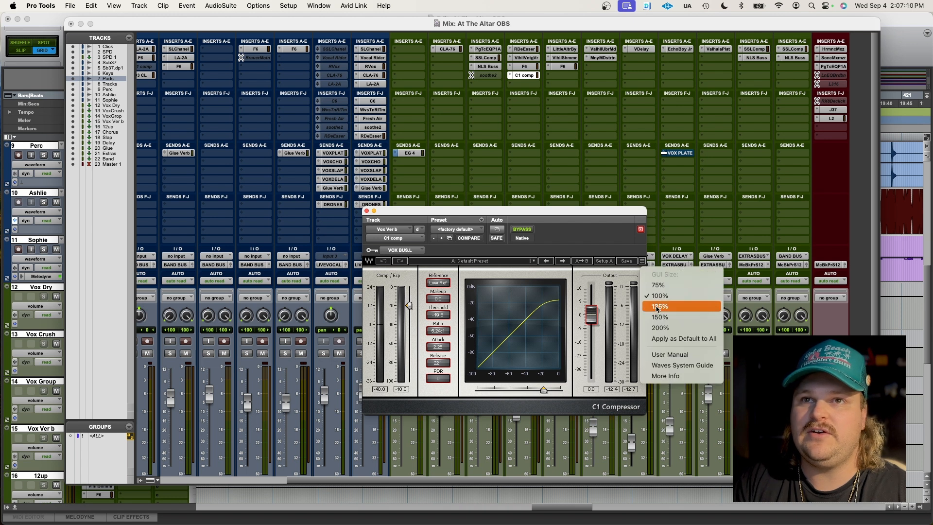
click(653, 309)
drag(558, 213, 433, 139)
drag(435, 146, 435, 148)
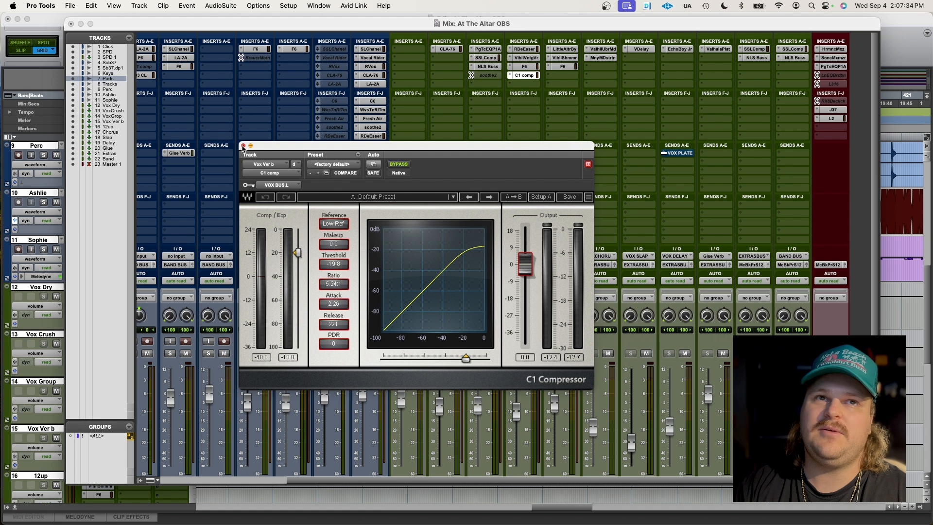
drag(290, 150, 355, 156)
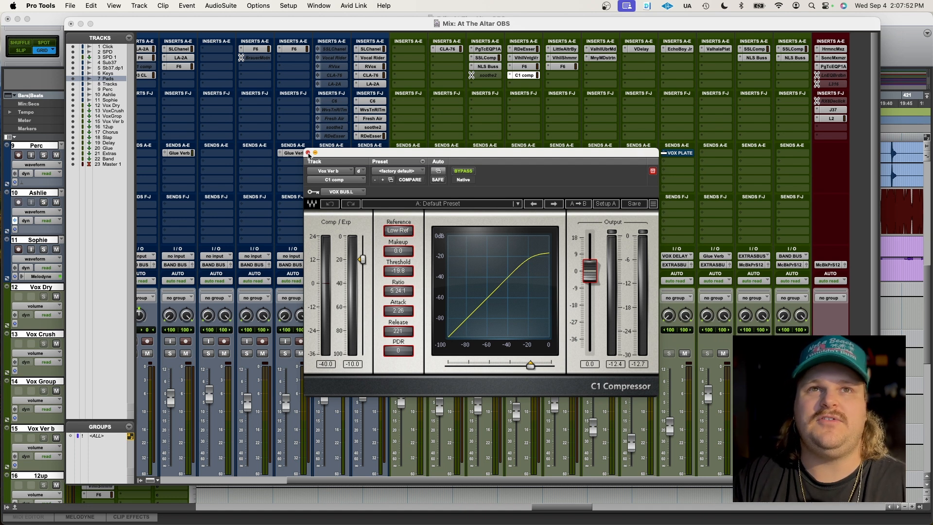
click(308, 152)
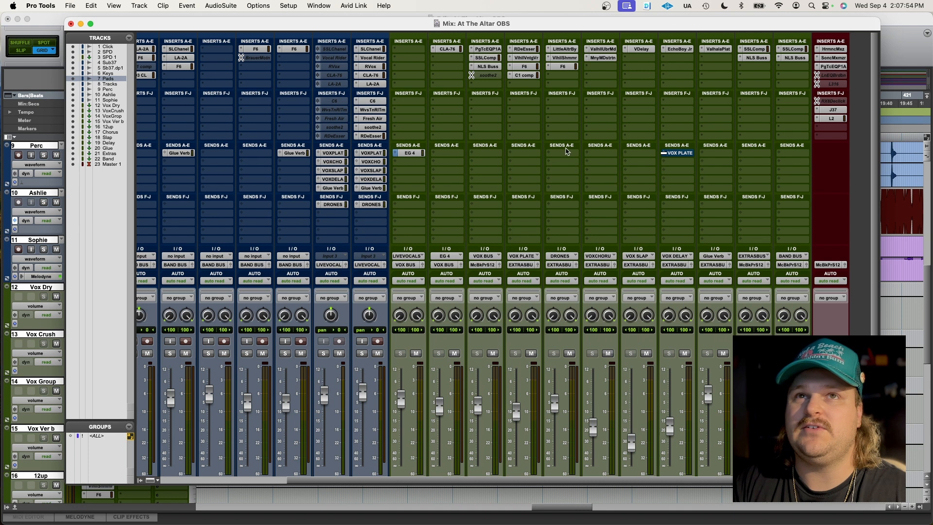
Step: Mute the track 11 vocal's DRONES, Glue Verb, VOX DELAY, VOX SLAP and VOXCHORU sends, leaving VOX PLATE active
scroll(567, 150, down, 3)
scroll(566, 150, down, 1)
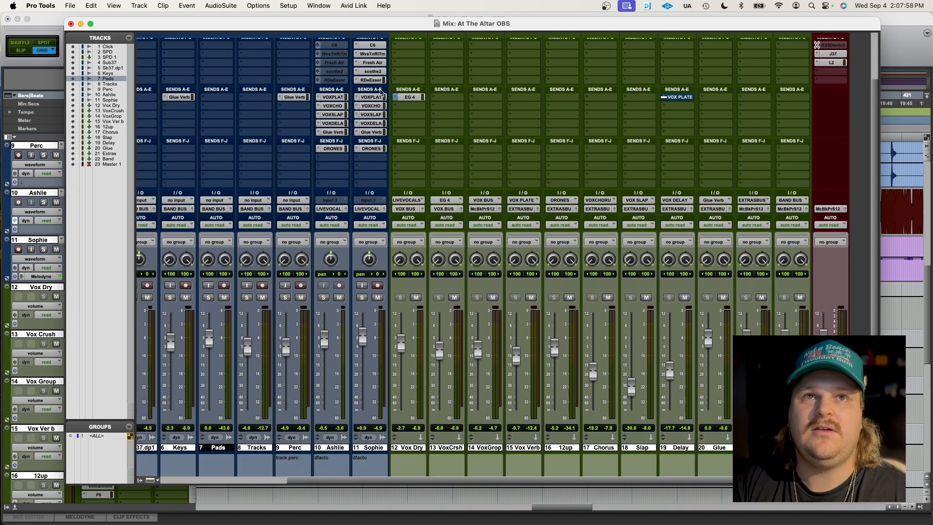
super+click(370, 149)
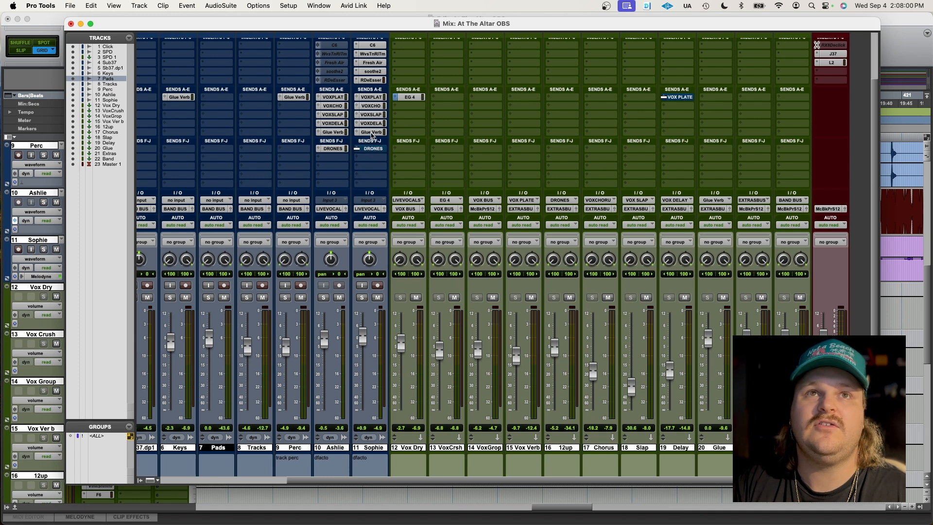
super+click(371, 132)
super+click(372, 124)
super+click(373, 115)
super+click(373, 106)
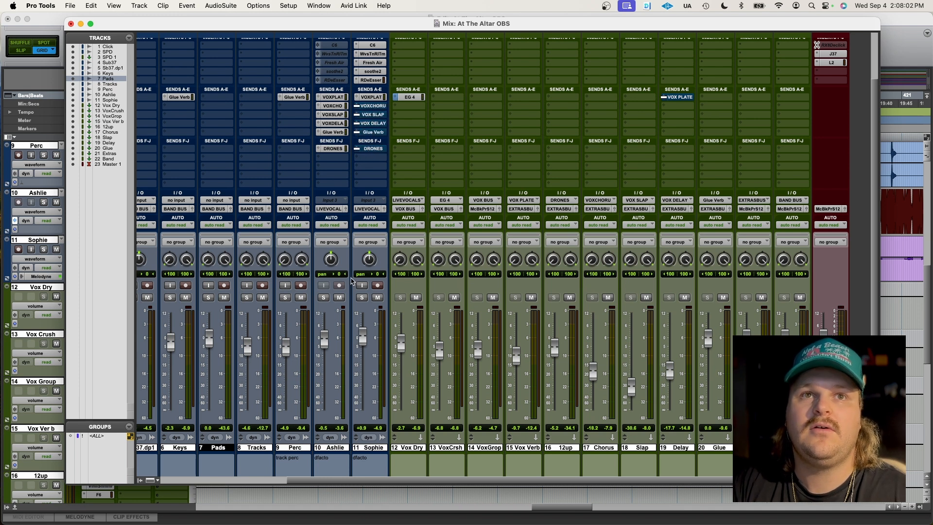
Step: Solo track 11 and play it back while raising the Vox Verb fader to about +4.3 dB and lowering it to about -9.9 dB
click(362, 298)
key(space)
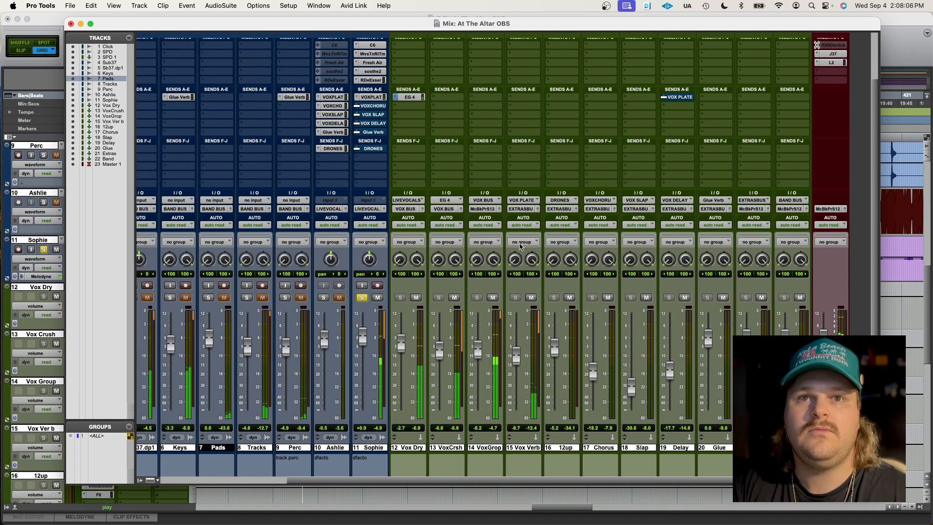
drag(518, 360, 517, 336)
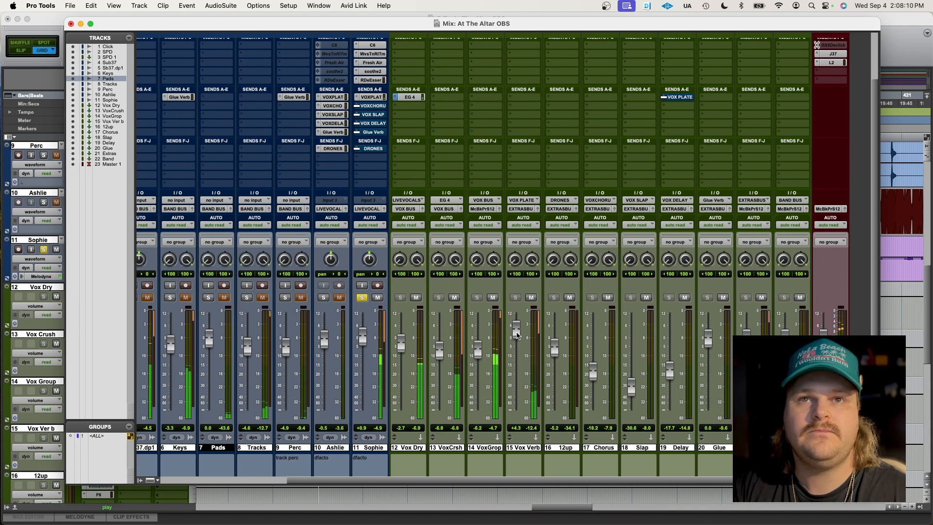
drag(517, 335, 517, 361)
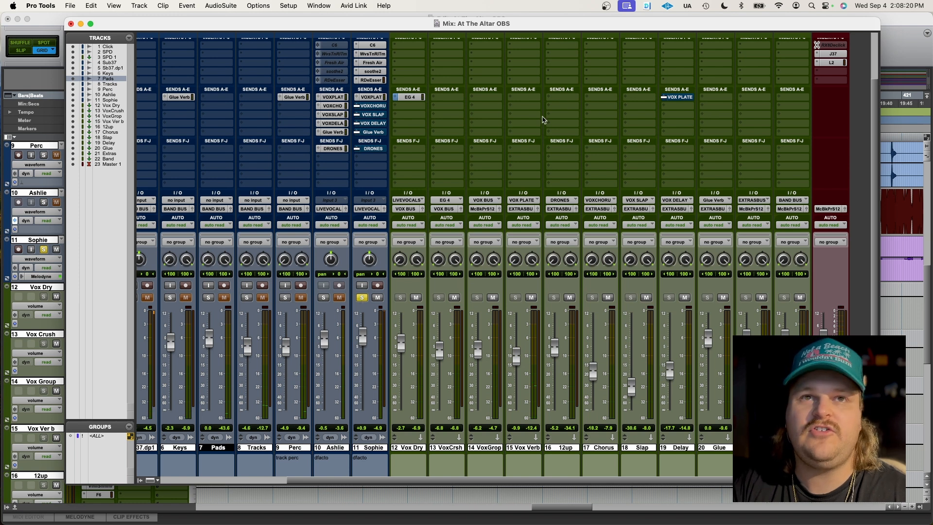
scroll(545, 114, up, 3)
scroll(477, 94, down, 4)
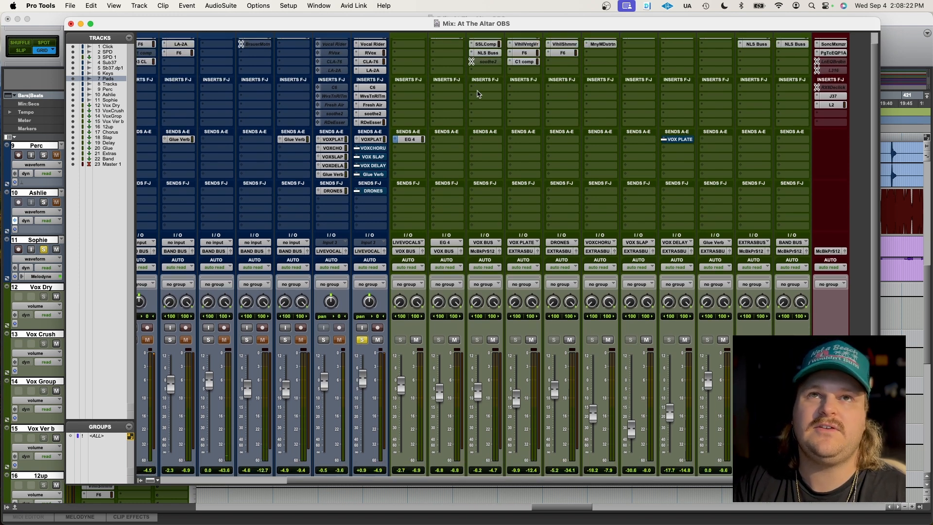
scroll(477, 93, up, 4)
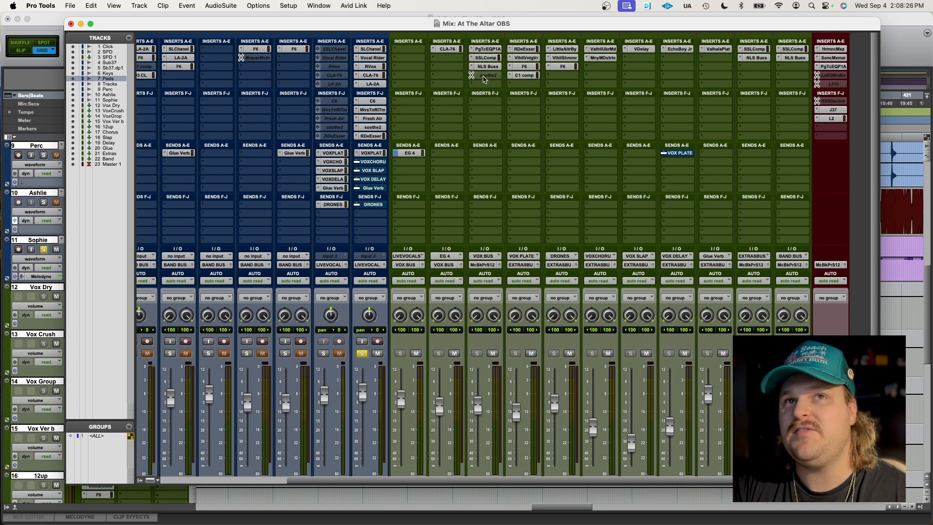
scroll(488, 80, down, 4)
scroll(487, 80, up, 4)
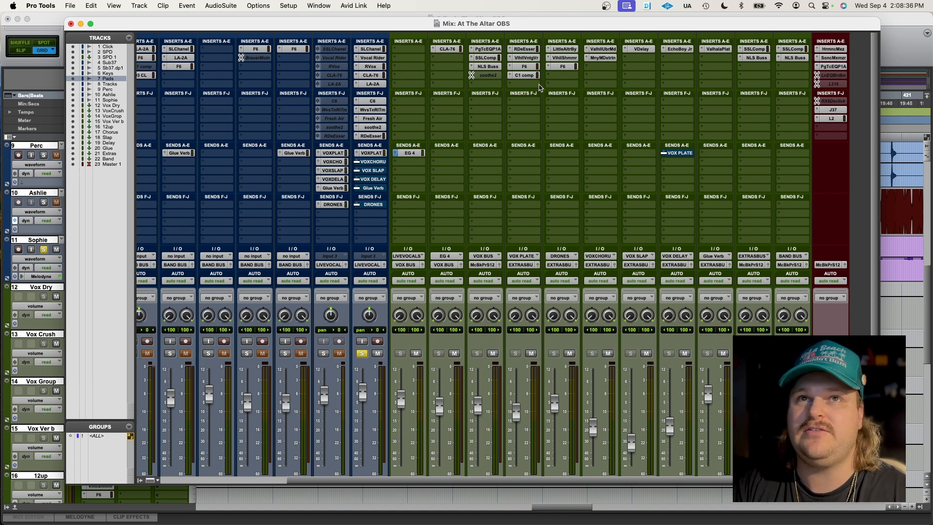
scroll(501, 73, down, 3)
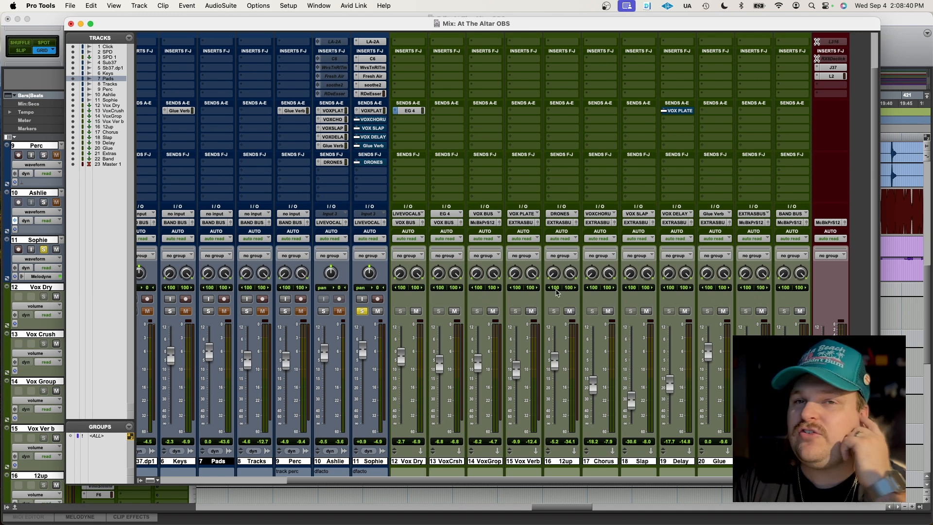
Step: Review Little AlterBoy and ValhallaShimmer on the 12up return in turn, bringing each window into view and closing it
scroll(544, 297, up, 3)
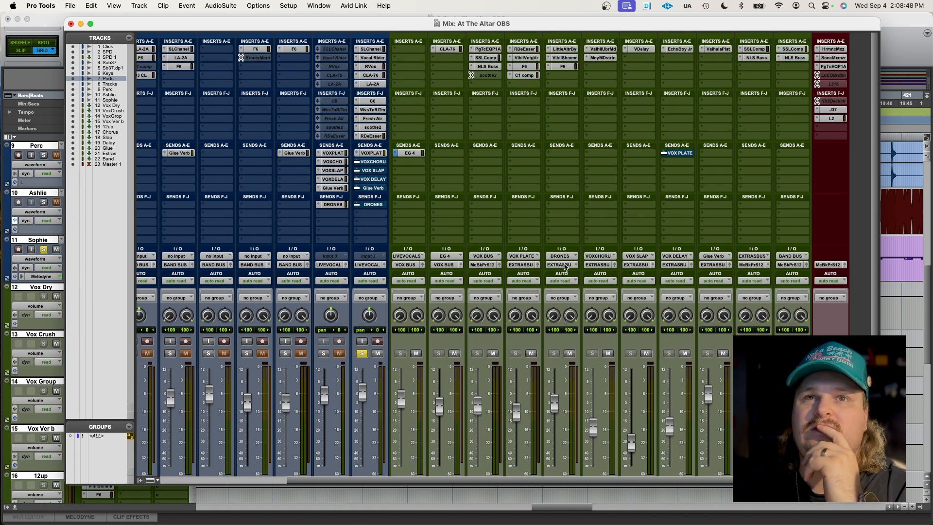
click(570, 50)
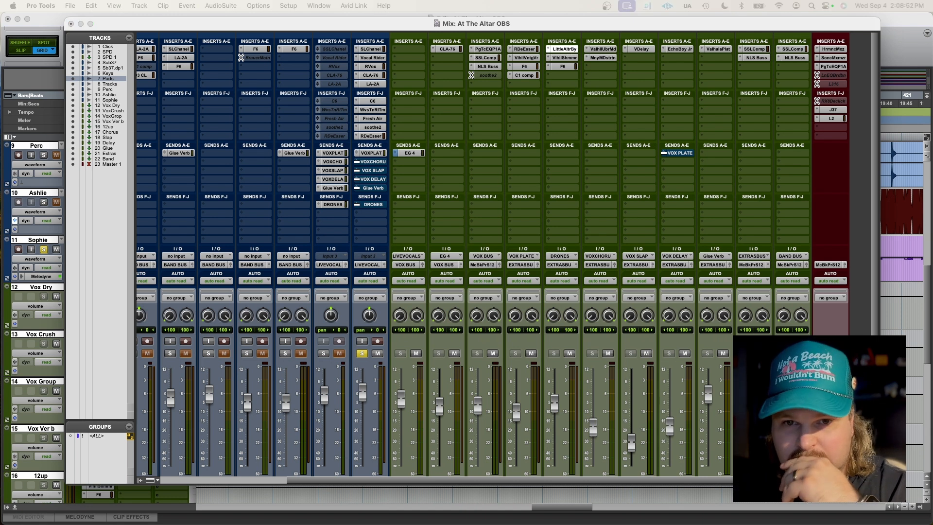
drag(932, 17, 416, 137)
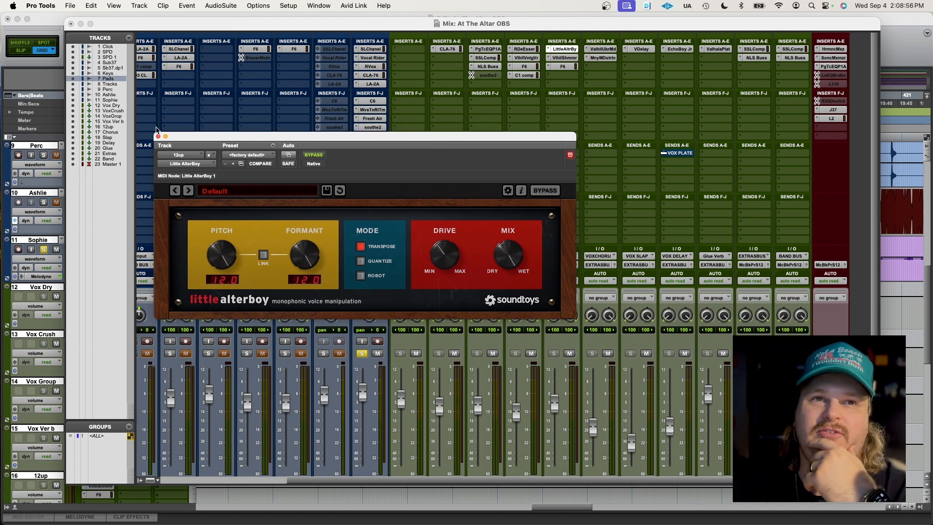
click(158, 137)
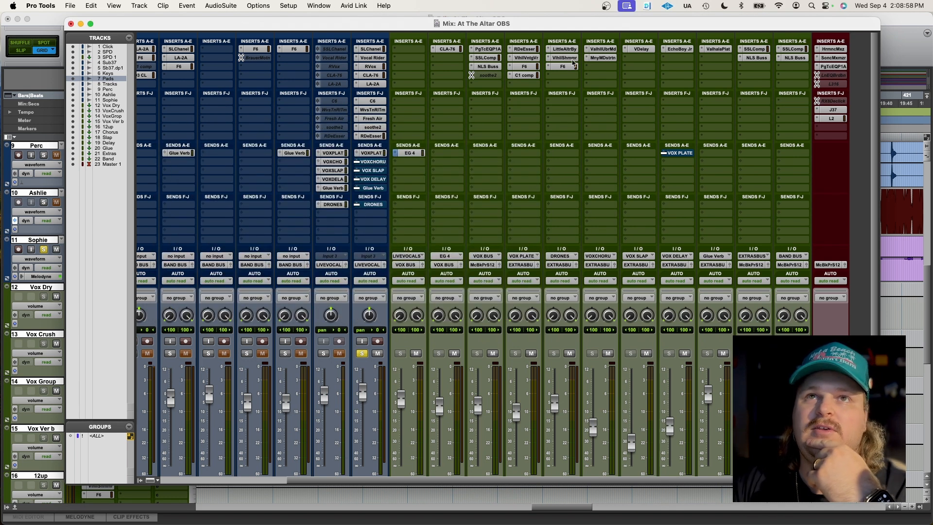
click(565, 57)
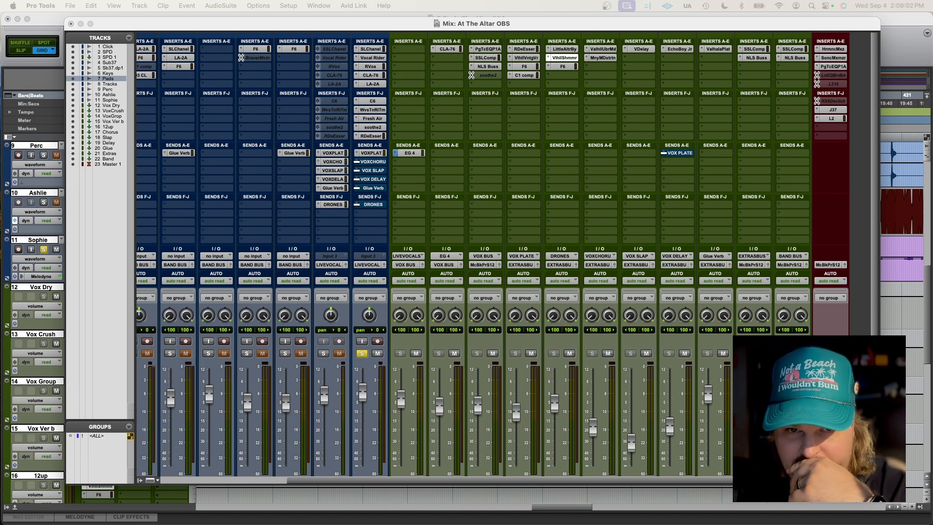
drag(654, 410, 587, 87)
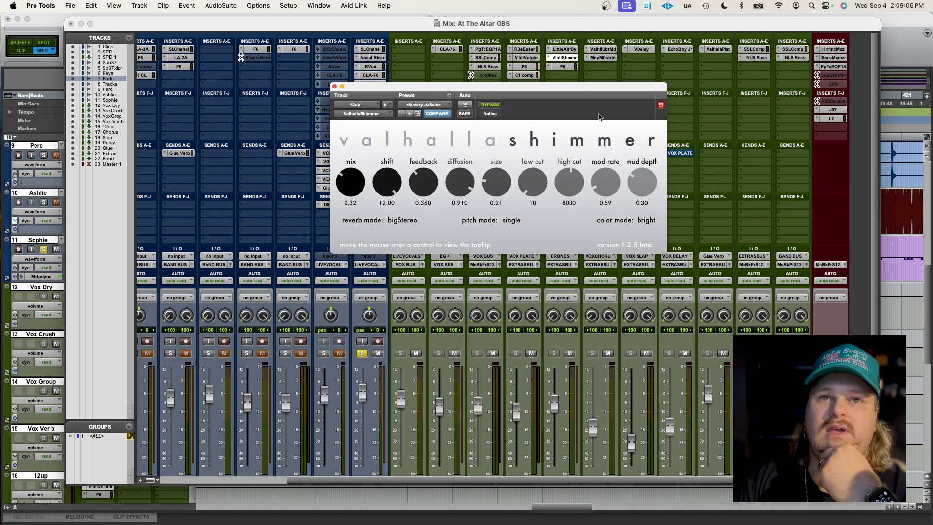
click(334, 86)
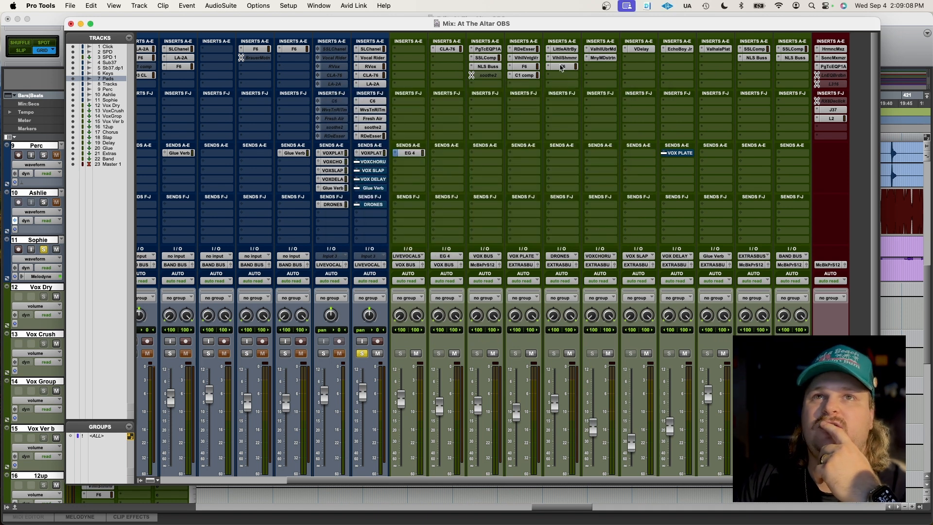
Step: Open F6 on the 12up return to review band 4 and the high-frequency cut, close it, and show the Edit window
click(562, 67)
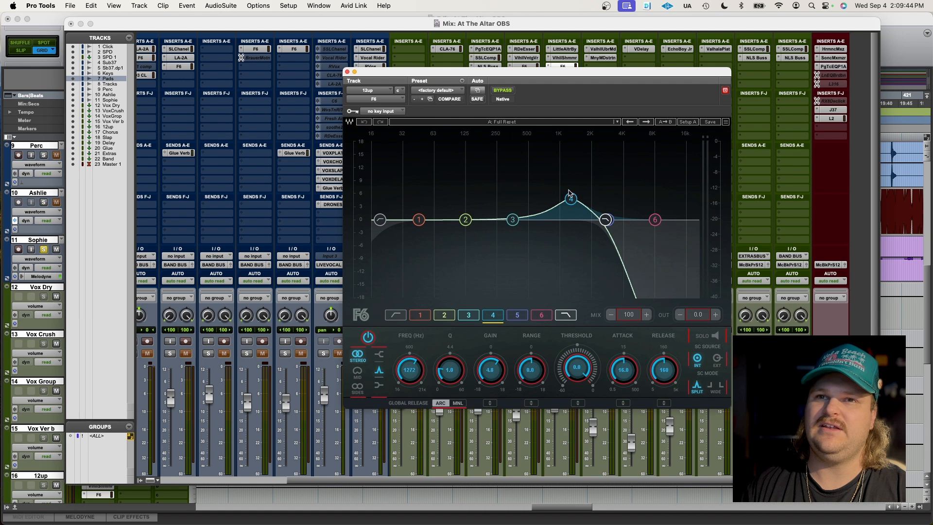
click(895, 43)
click(346, 71)
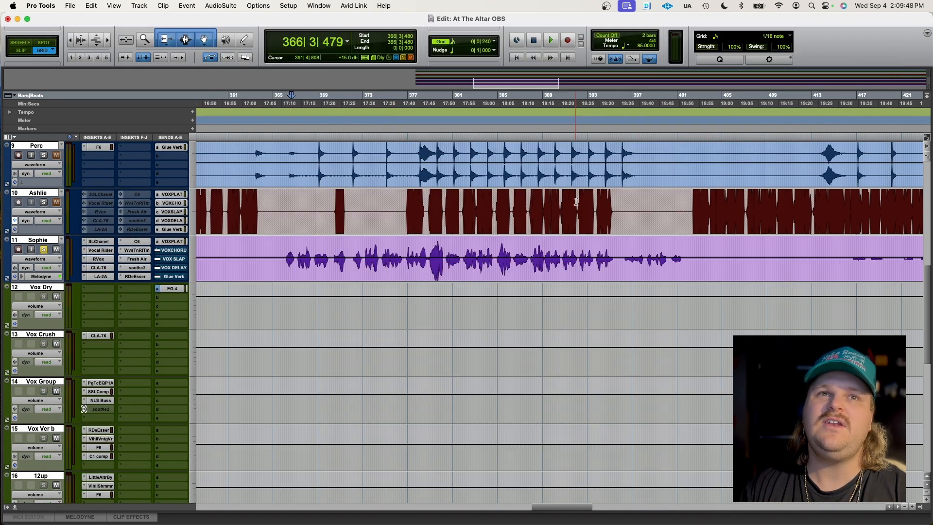
Step: Display the DRONES send level automation on track 10 and select the automated vocal phrase from about bar 360 to 365
scroll(541, 194, left, 10)
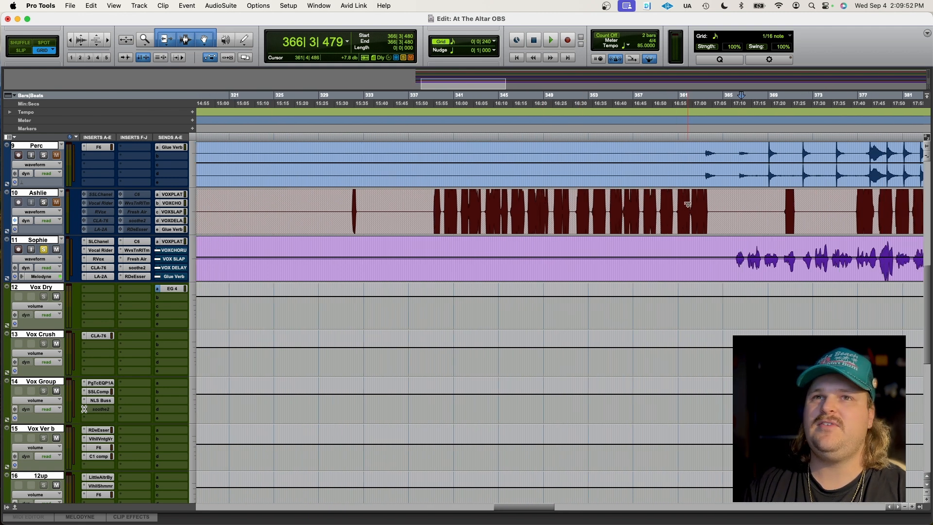
click(41, 213)
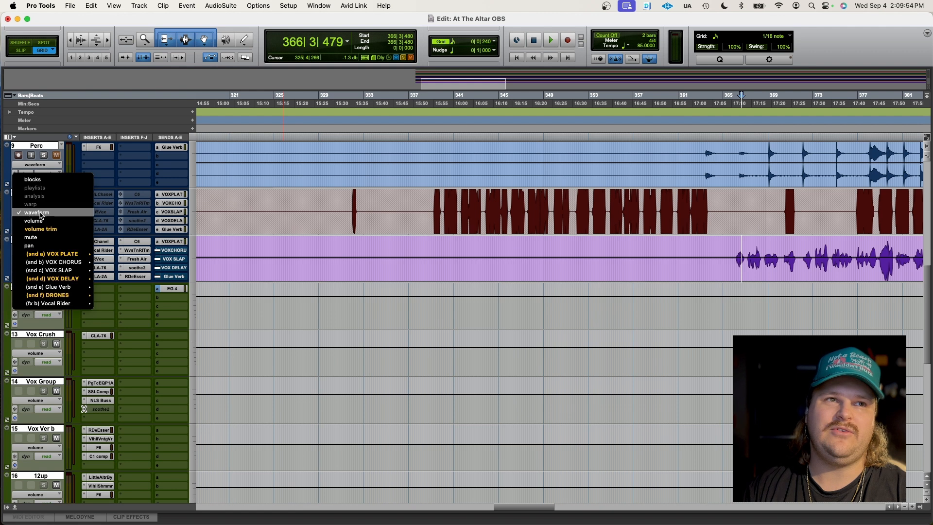
mouse_move(77, 295)
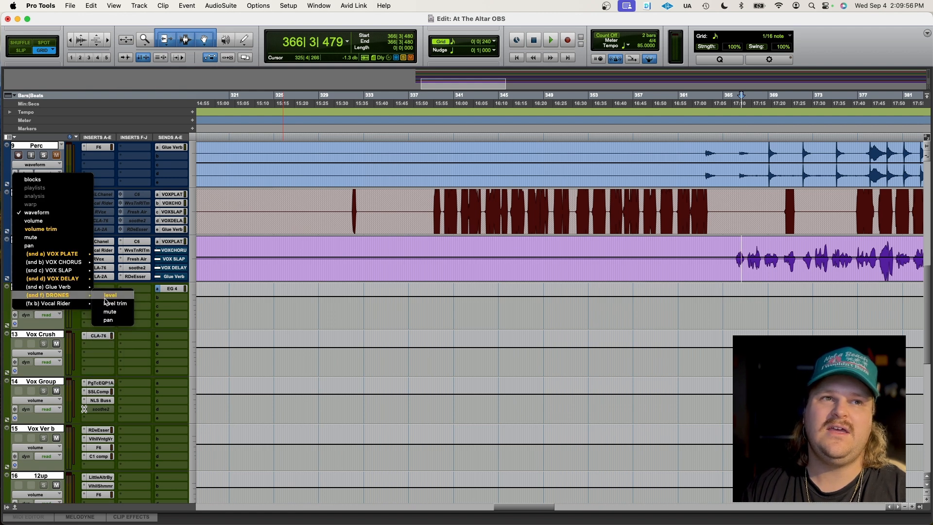
click(106, 295)
scroll(595, 214, right, 5)
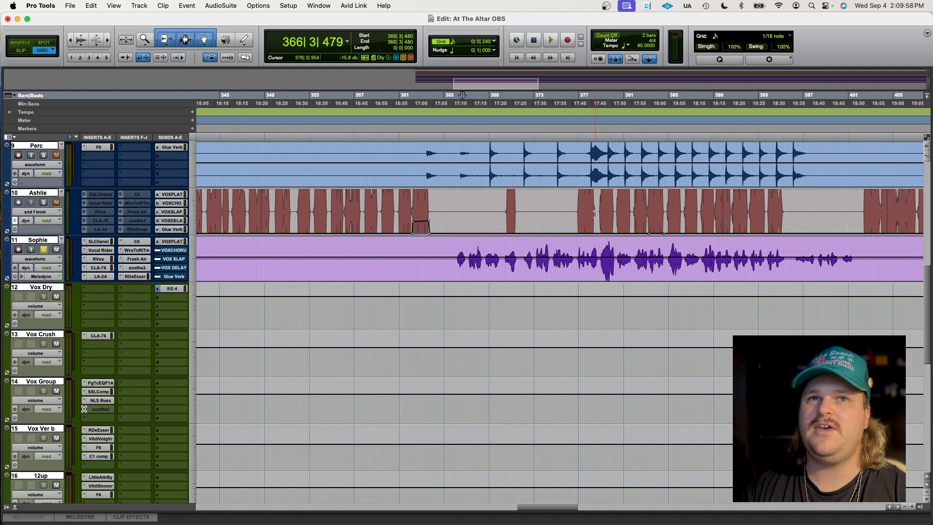
drag(393, 204, 445, 205)
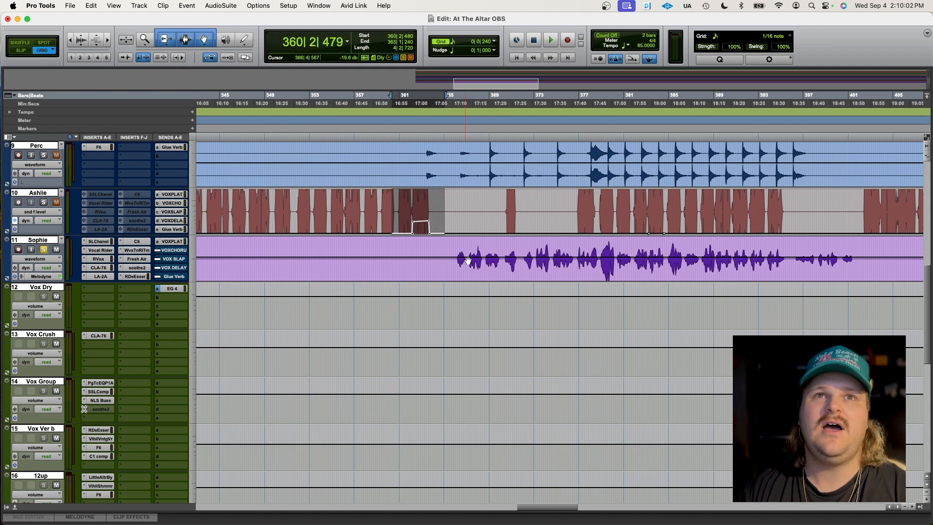
Step: Show the Mix window, solo track 10 instead of track 11, and start playback of the selected phrase
click(318, 6)
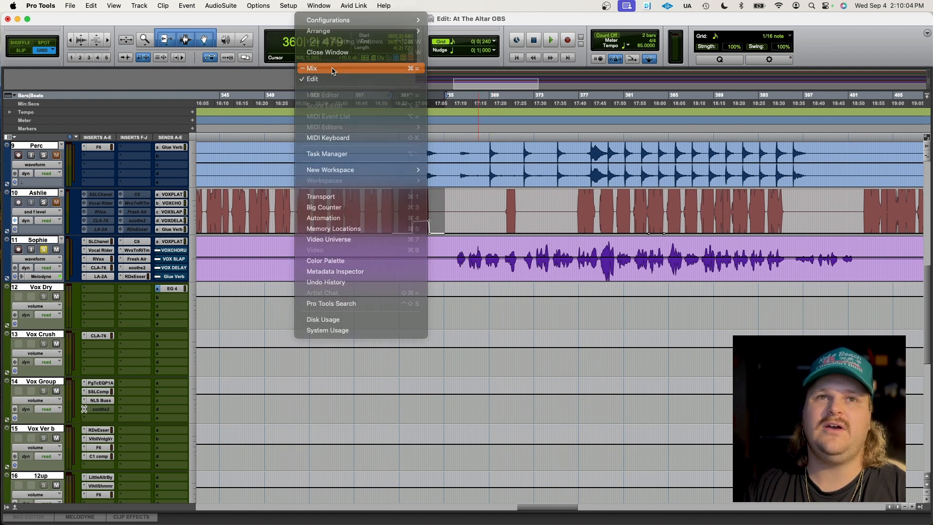
click(333, 70)
click(324, 353)
click(362, 353)
key(space)
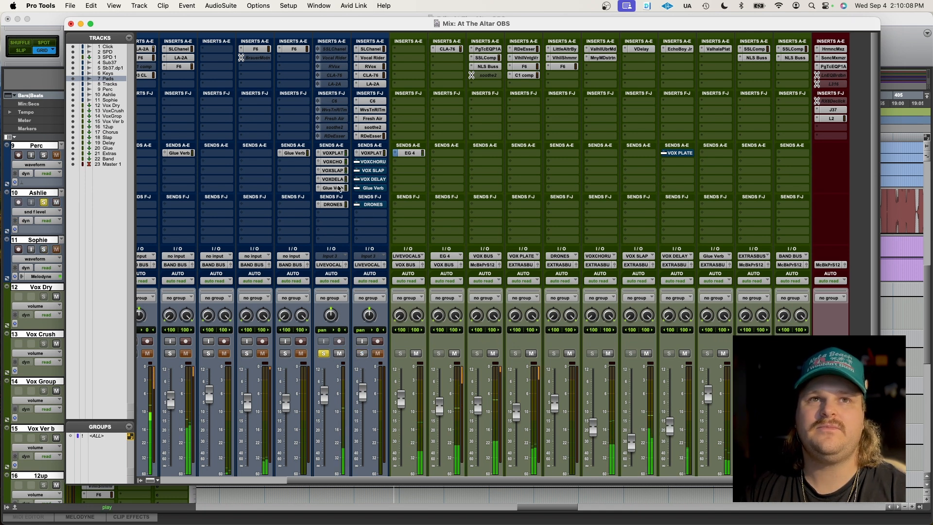
Step: Mute track 10's Glue Verb, VOX DELAY, VOX SLAP, VOXCHORU and VOX PLATE sends during playback to isolate the DRONES effect
click(335, 188)
click(334, 179)
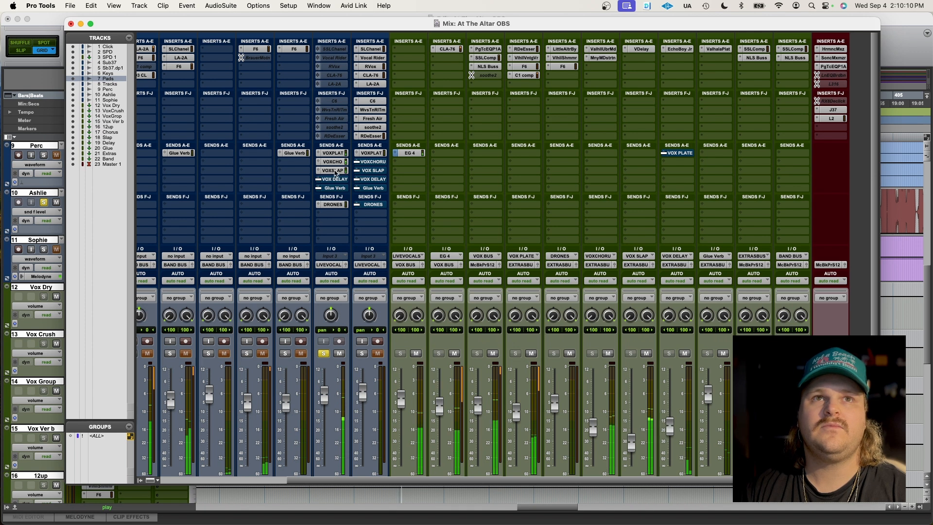
click(334, 170)
click(334, 161)
click(334, 153)
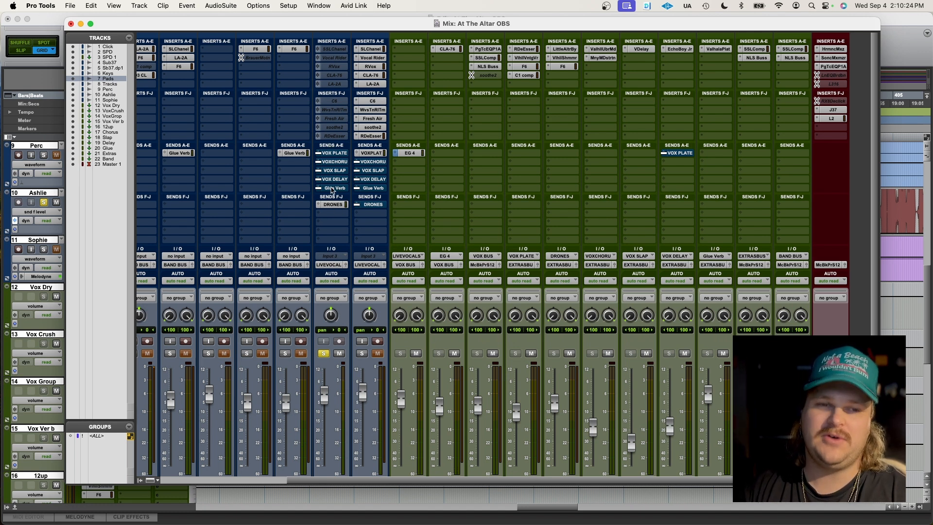
Step: Unmute track 10's Glue Verb, VOX DELAY, VOX SLAP, VOXCHORU and VOX PLATE sends
super+click(332, 188)
super+click(334, 179)
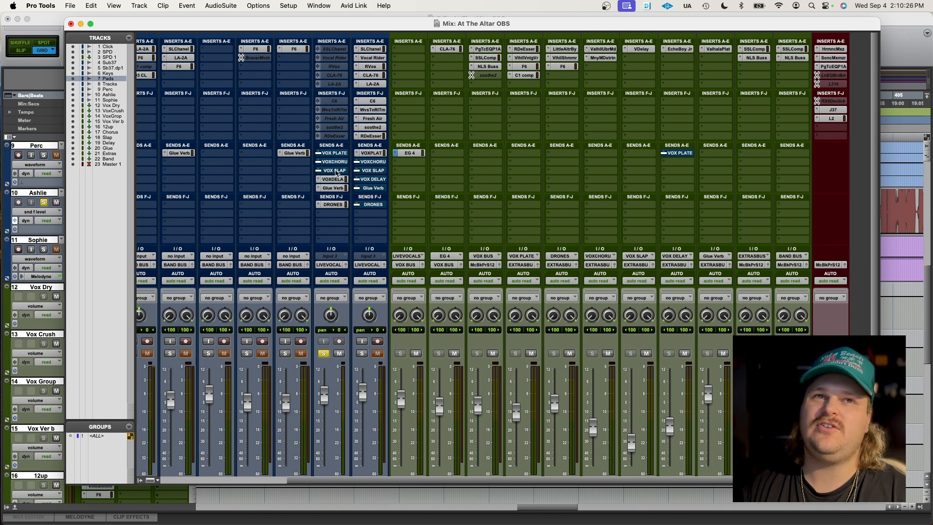
super+click(335, 171)
super+click(335, 162)
super+click(335, 152)
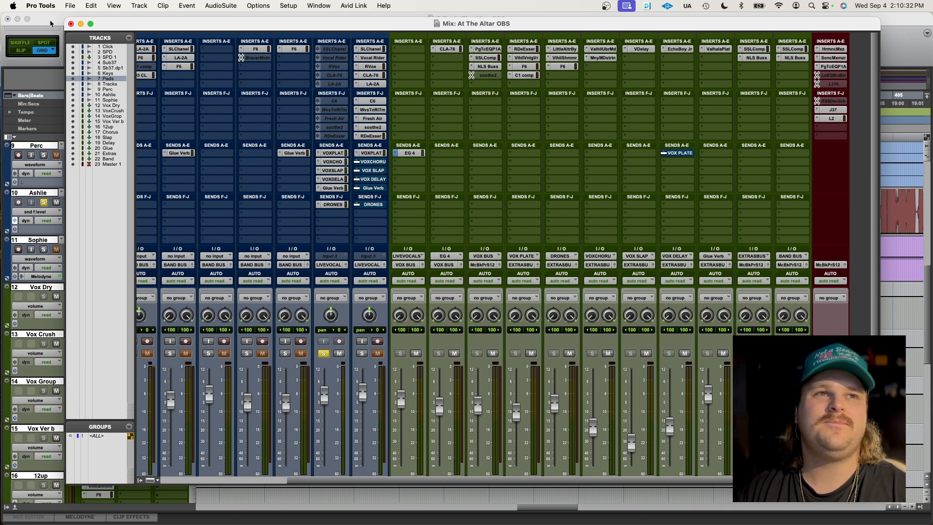
Step: In the Edit window, solo track 11 instead of track 10 and switch track 10's view to volume trim
key(super+equal)
click(43, 203)
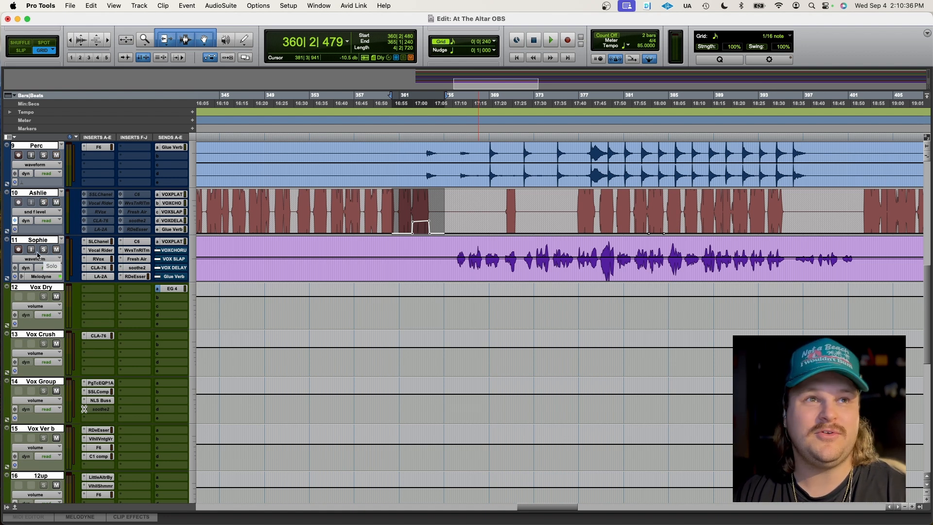
click(43, 250)
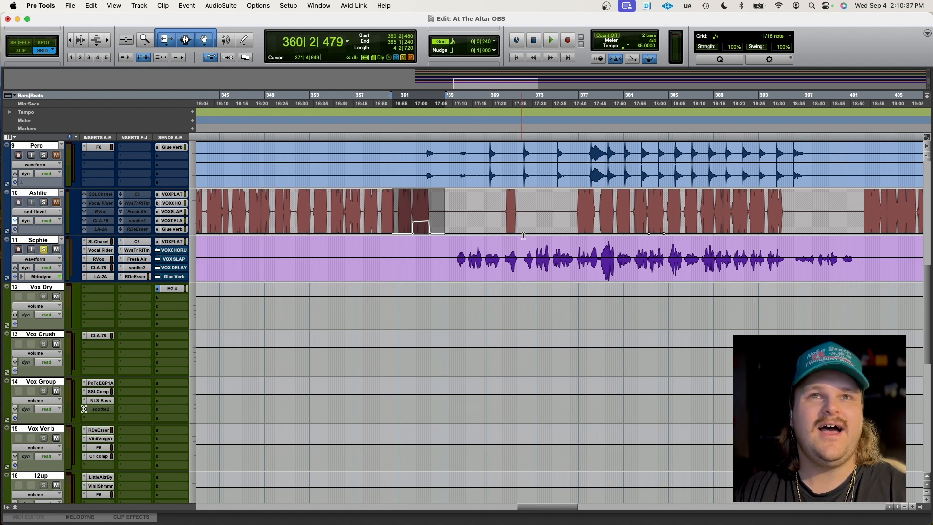
click(55, 208)
click(39, 150)
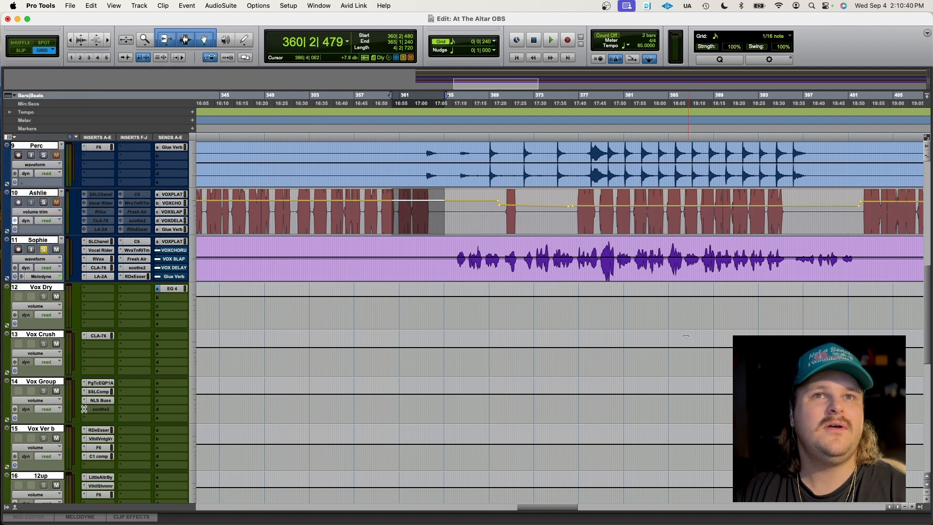
Step: Unmute track 11's VOXCHORU send and show the Mix window
scroll(685, 336, right, 5)
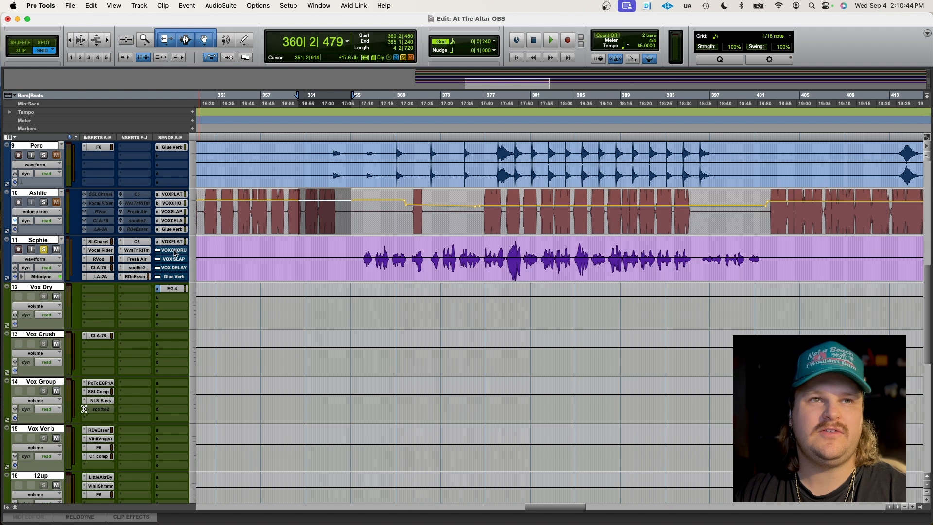
click(174, 251)
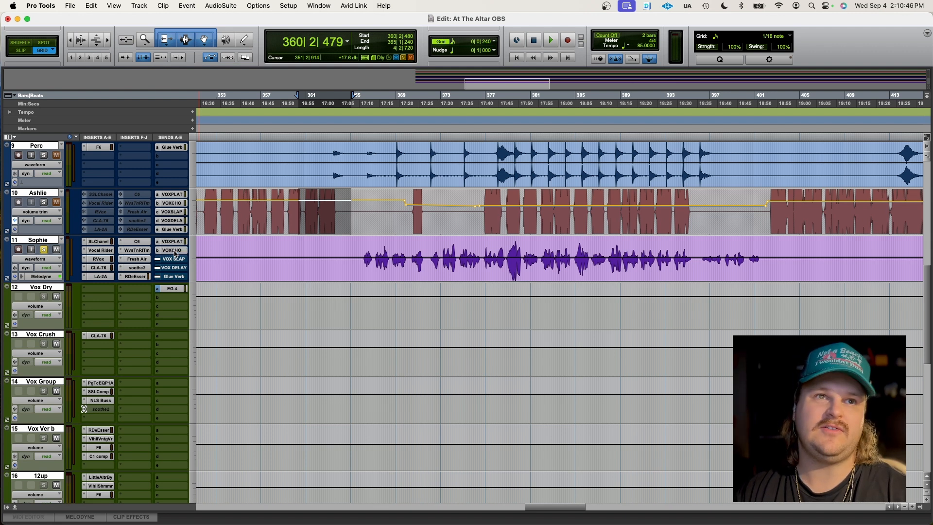
click(354, 6)
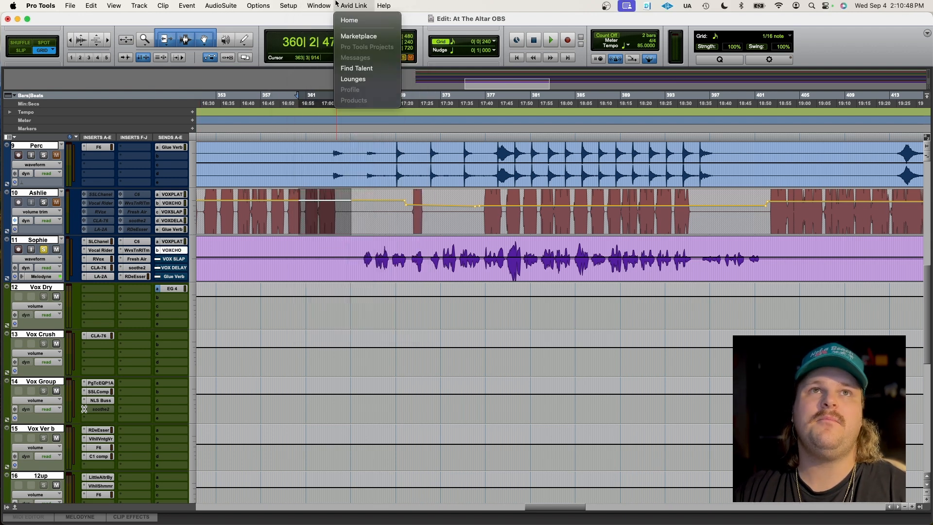
mouse_move(319, 5)
click(335, 68)
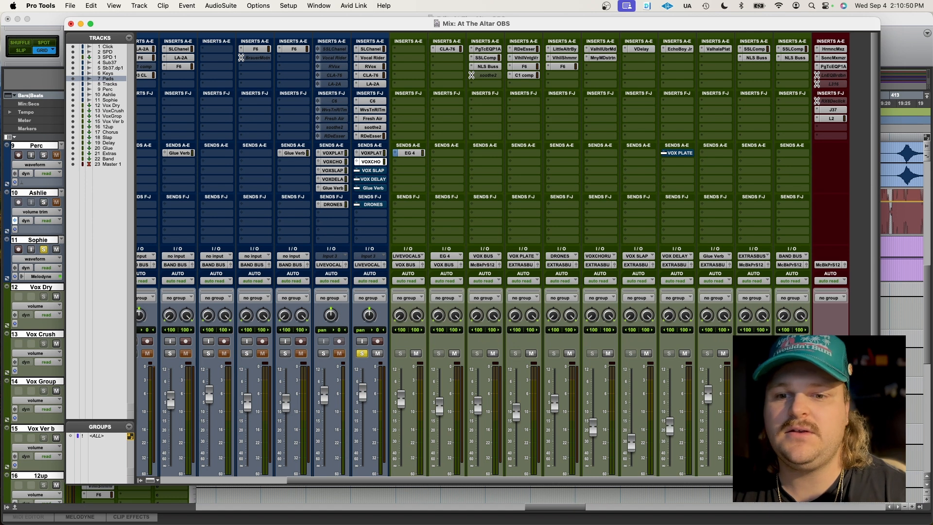
Step: Review the settings of the Chorus return's ValhallaÜberMod and MannyM Distortion inserts, closing each plug-in after viewing
scroll(509, 235, right, 2)
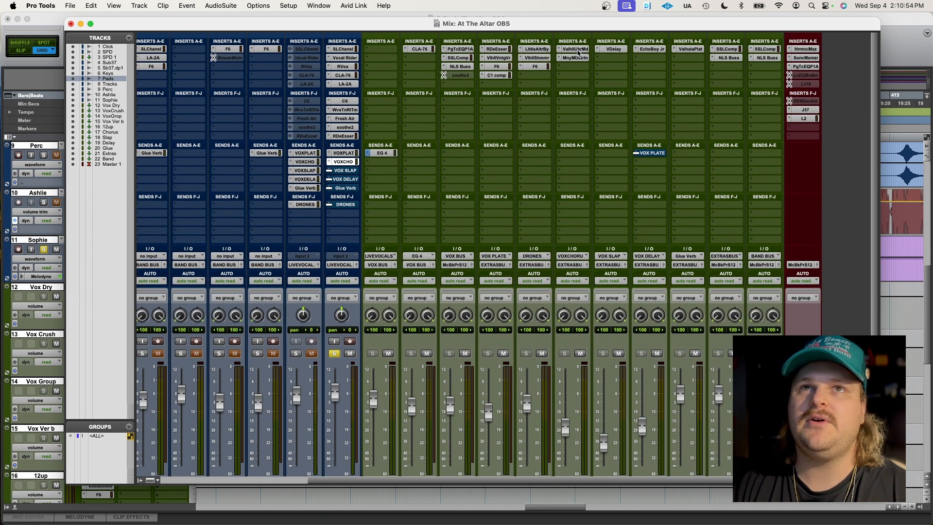
click(577, 50)
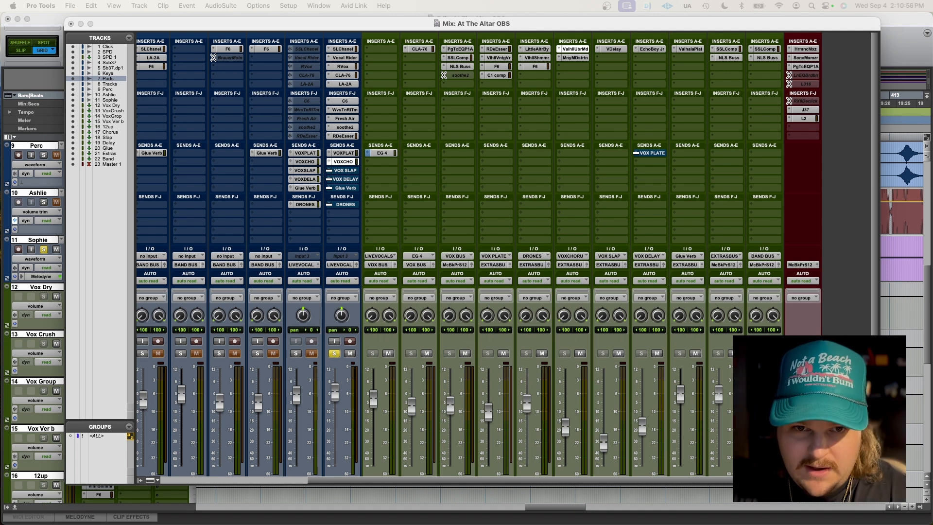
drag(608, 135, 415, 170)
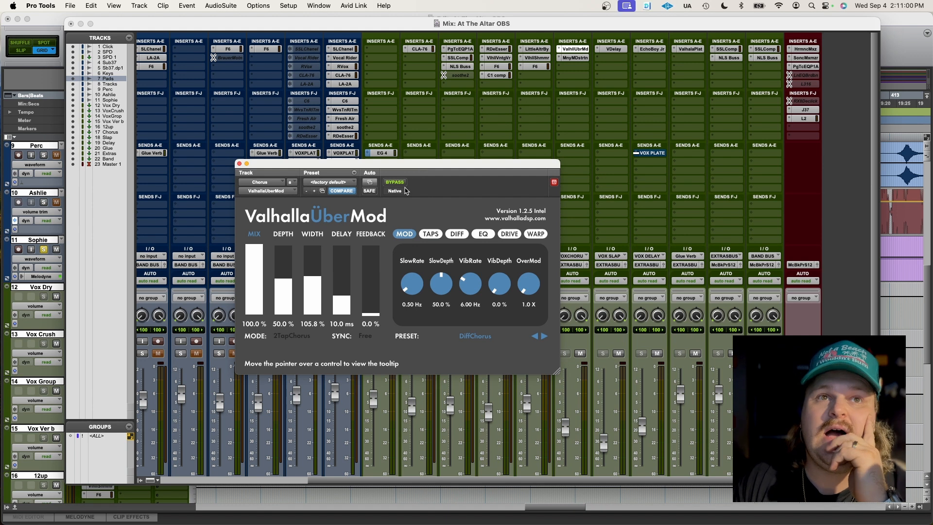
click(239, 165)
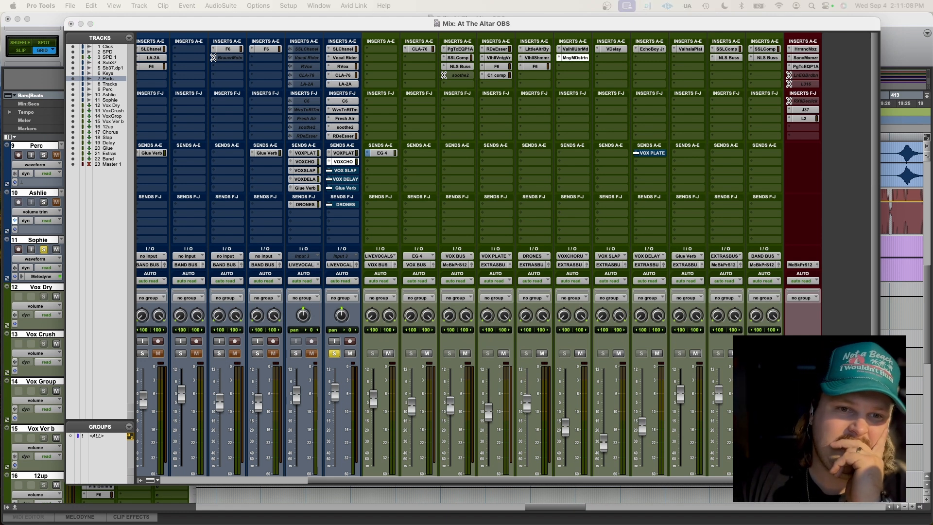
drag(368, 22, 429, 74)
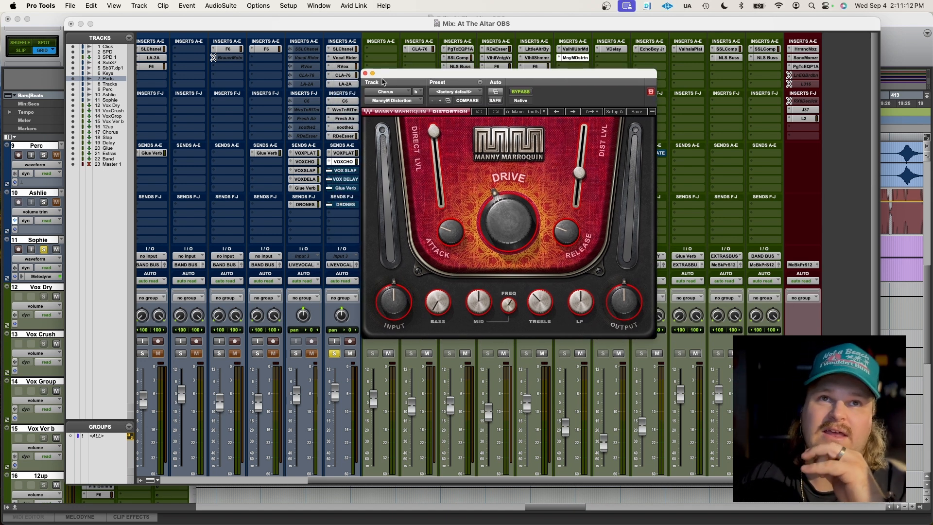
click(365, 74)
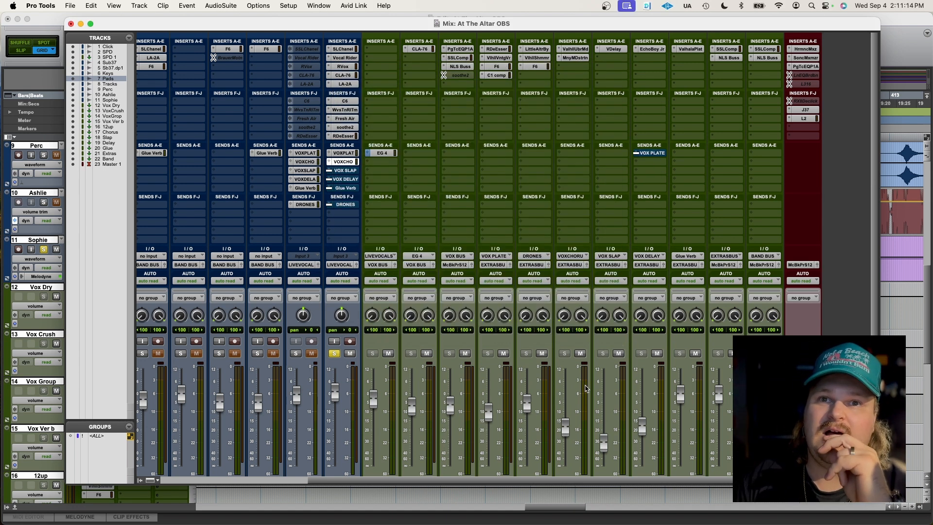
Step: Move the Mix window down to expose the Edit window and start playback of track 11's vocal from bar 379
scroll(585, 388, down, 3)
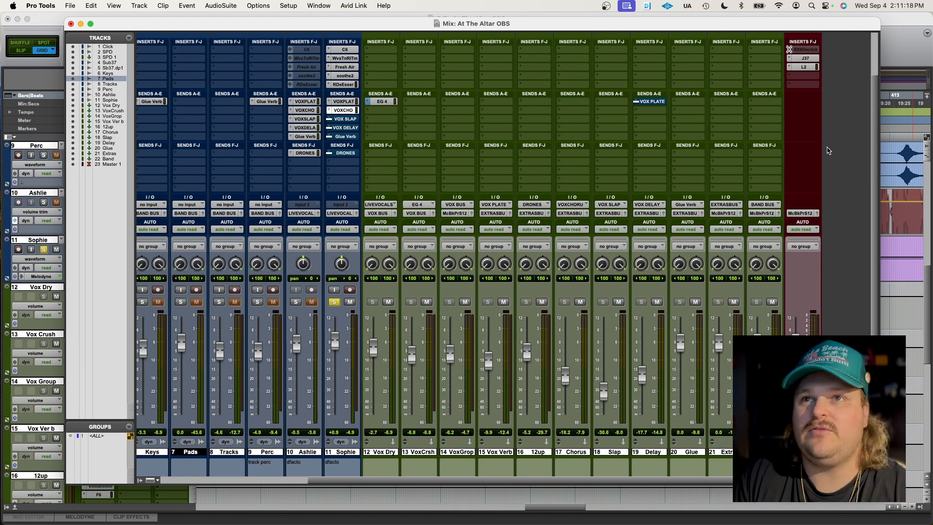
drag(631, 22, 625, 277)
key(space)
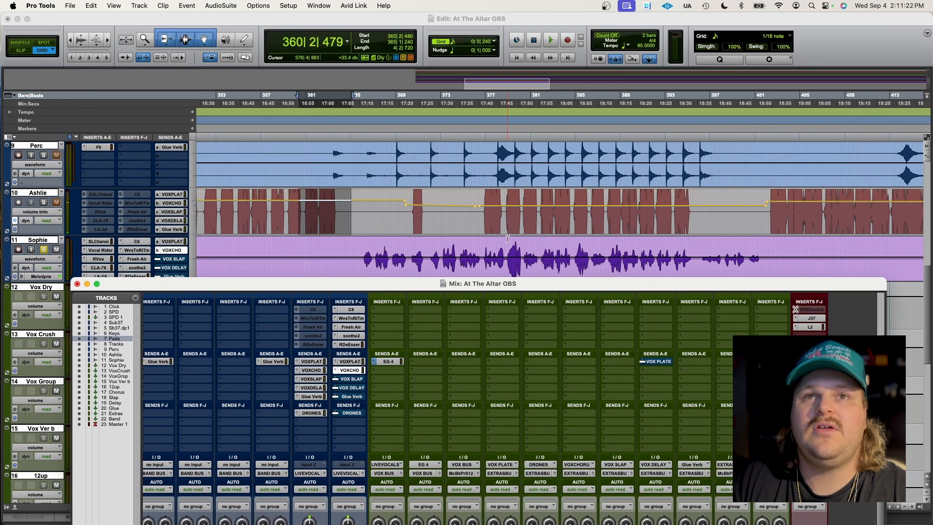
click(508, 257)
key(space)
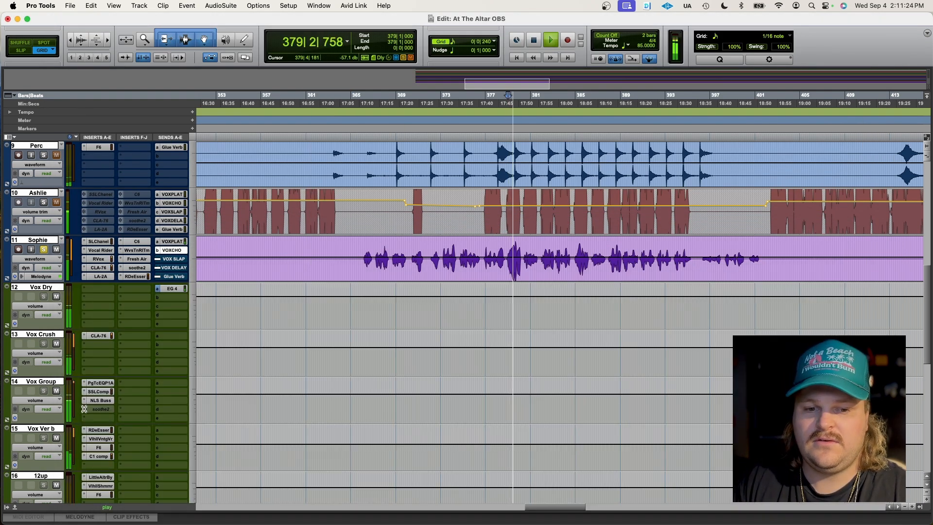
Step: Show the Mix window again and reposition it so the full channel strips and faders are visible during playback
key(super+equal)
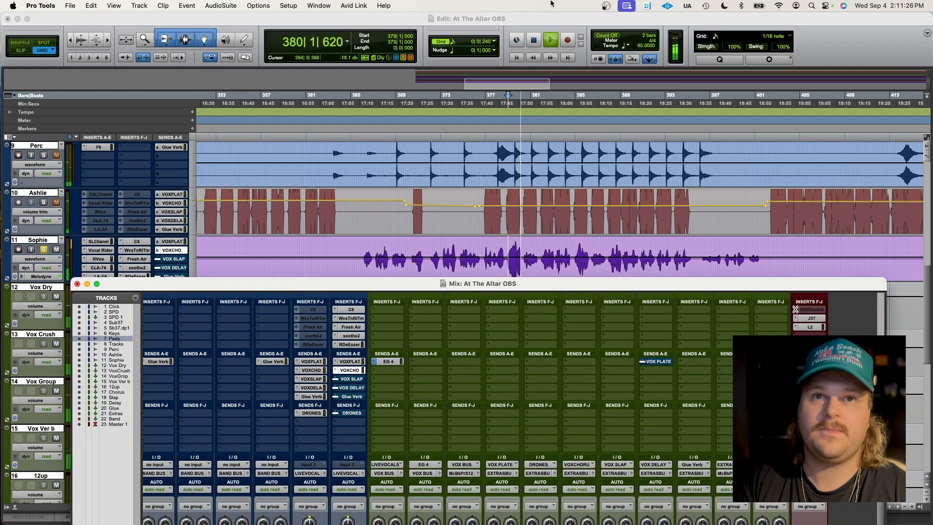
double_click(651, 283)
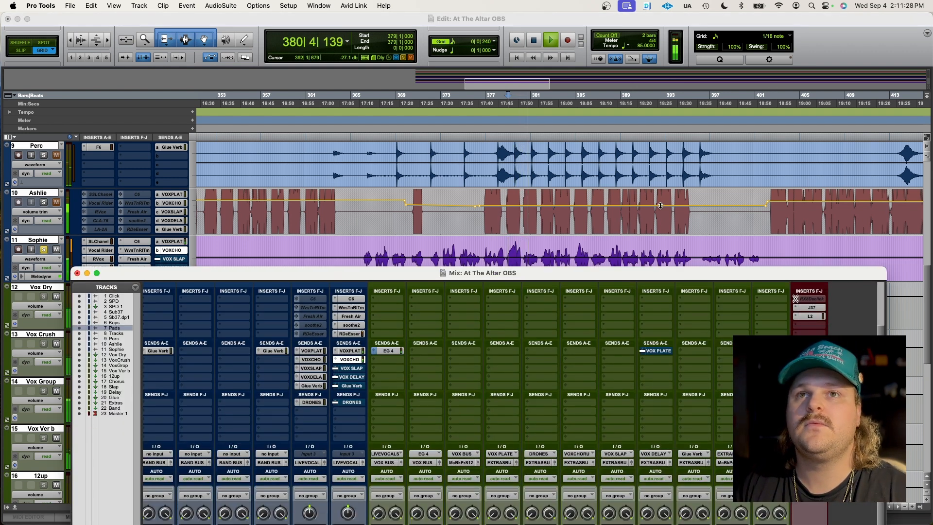
click(659, 211)
click(662, 199)
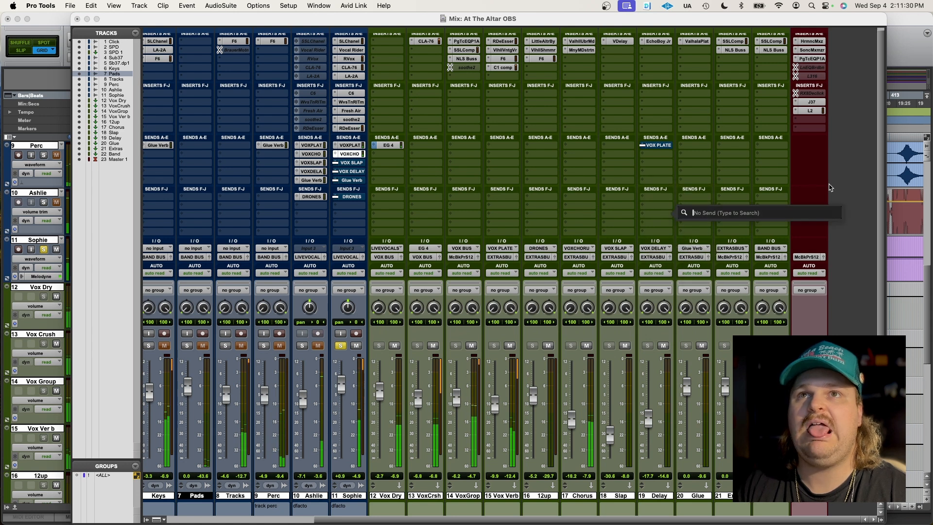
click(809, 189)
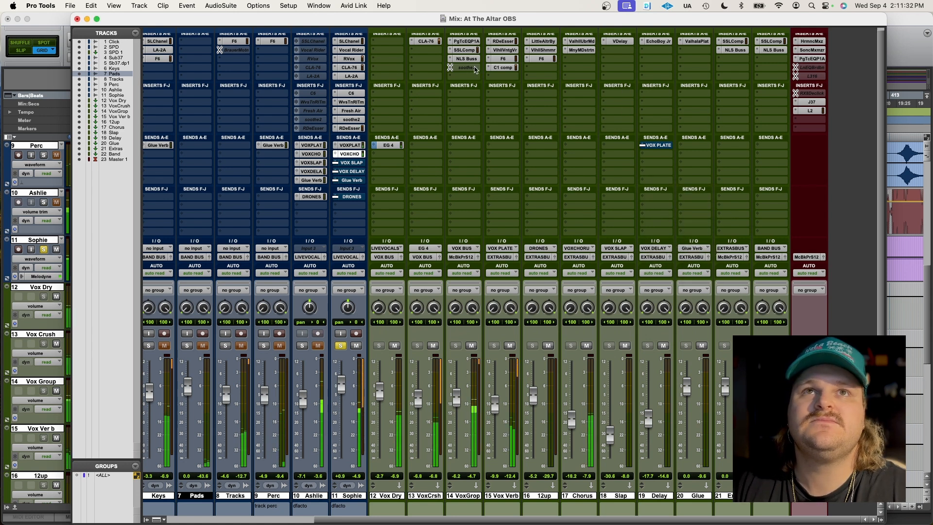
Step: Audition the Chorus return by raising its fader to about +7 dB and toggling its mute, and settle its level at -19.0 dB
drag(571, 419, 573, 378)
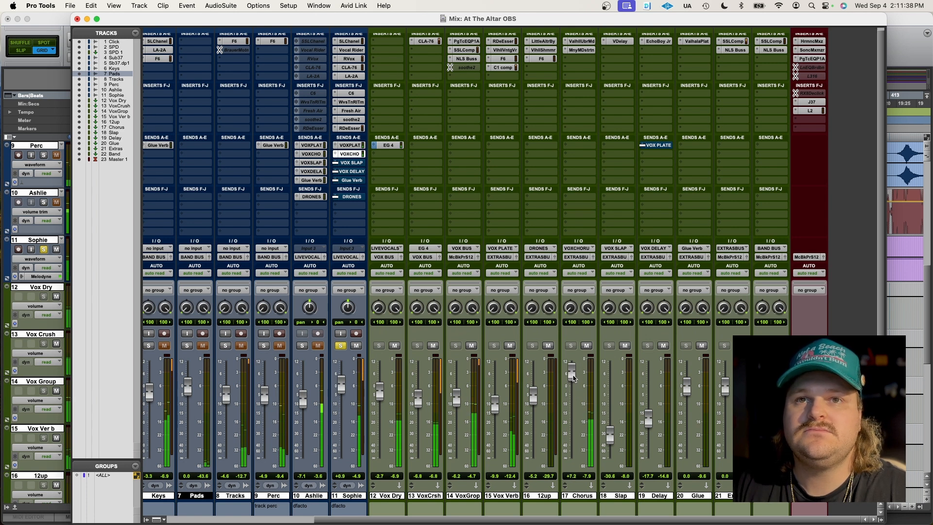
drag(573, 378, 574, 379)
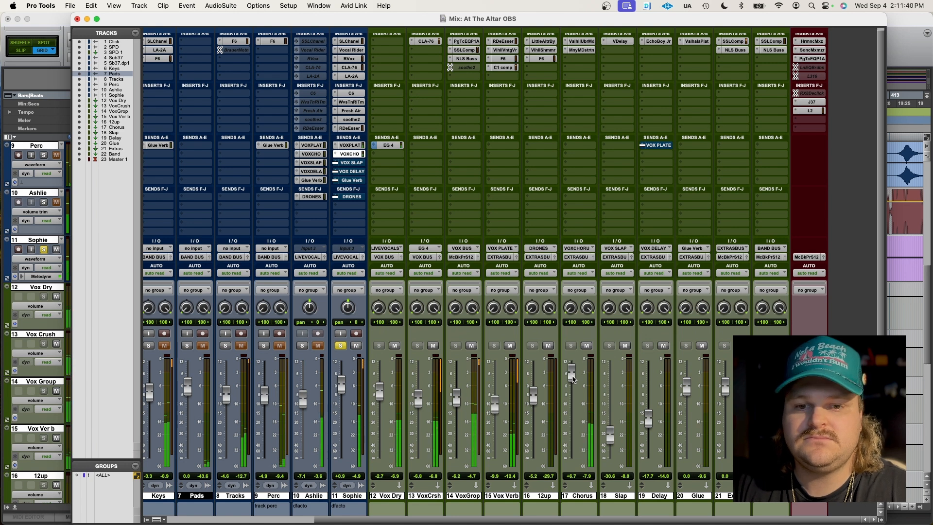
drag(573, 379, 573, 430)
click(587, 346)
click(588, 346)
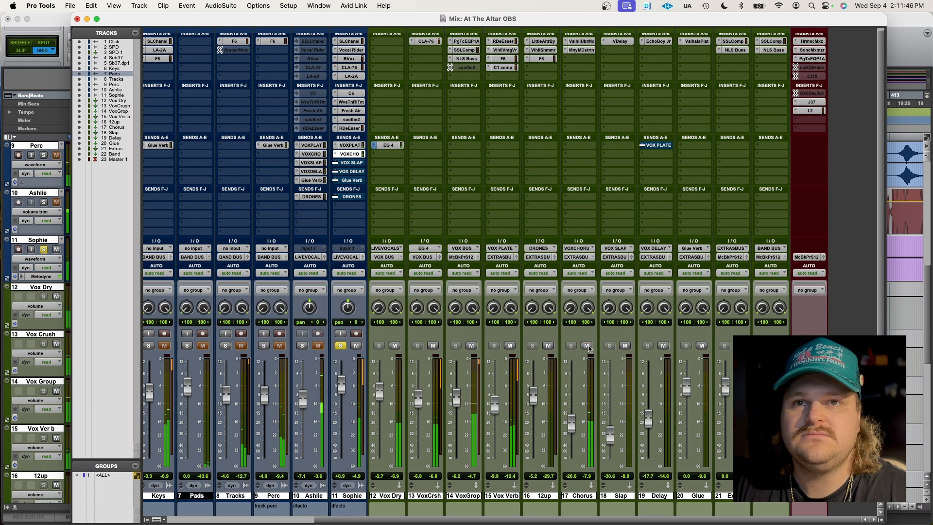
drag(571, 419, 572, 417)
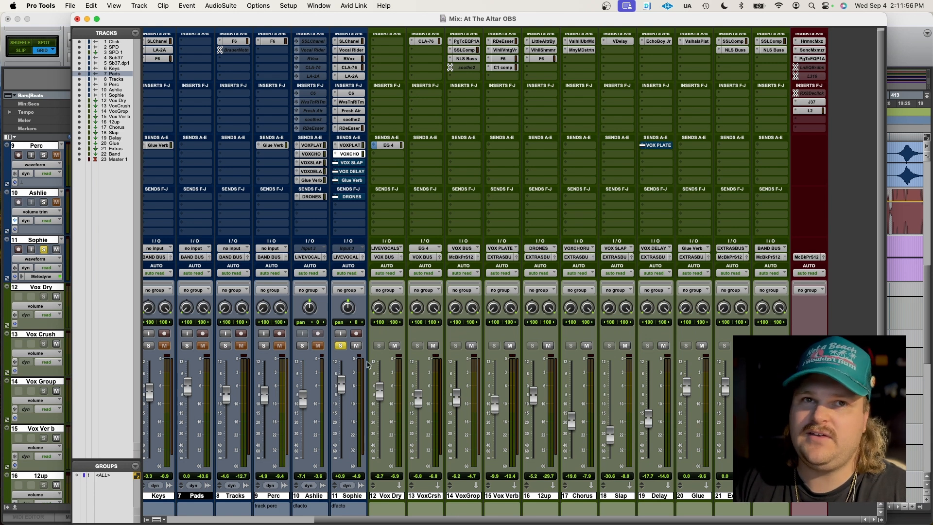
Step: Unmute track 11's VOX SLAP send, mute its VOXCHORU and VOX PLATE sends, and set the Slap return to -28.5 dB
super+click(354, 163)
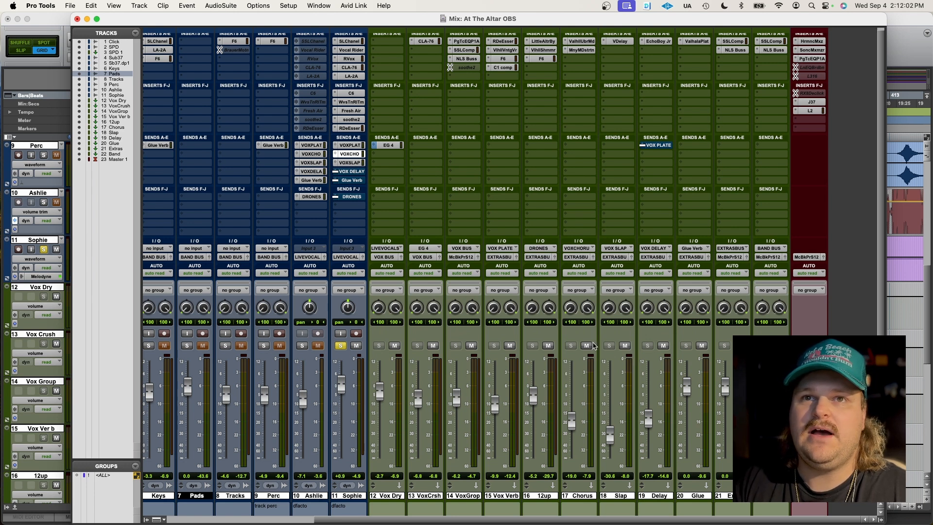
super+click(350, 154)
super+click(350, 145)
mouse_move(610, 435)
mouse_down()
mouse_move(613, 395)
mouse_move(614, 437)
mouse_up()
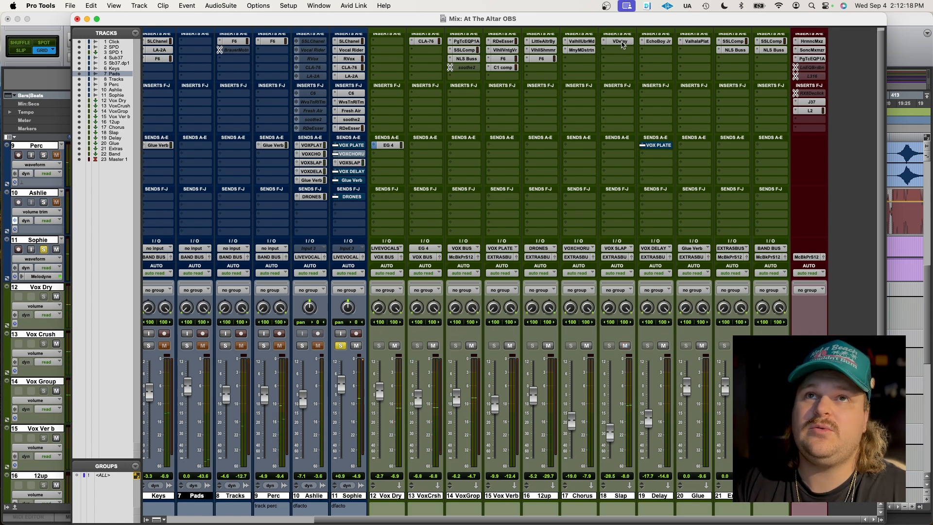
Step: Open ValhallaDelay on the Slap return, review its dual delay times and tone settings, and close it
click(622, 41)
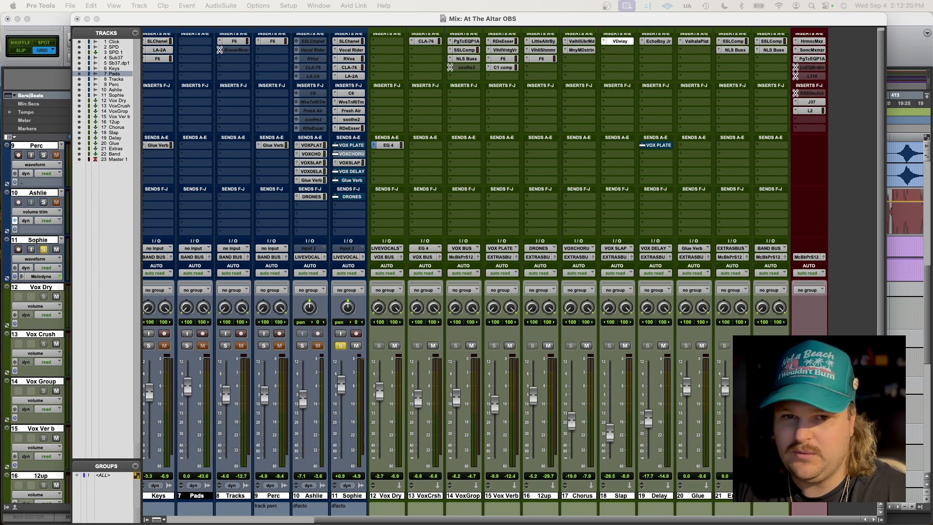
drag(732, 382, 597, 114)
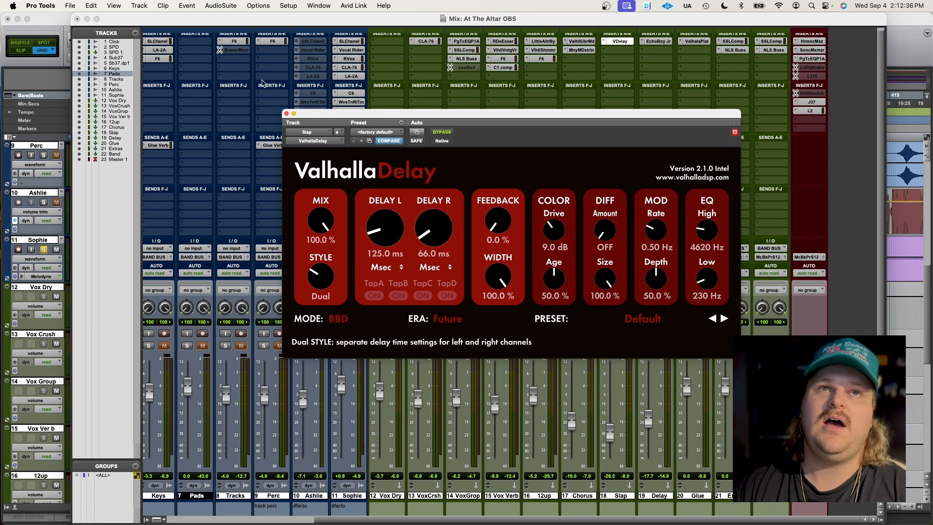
click(286, 113)
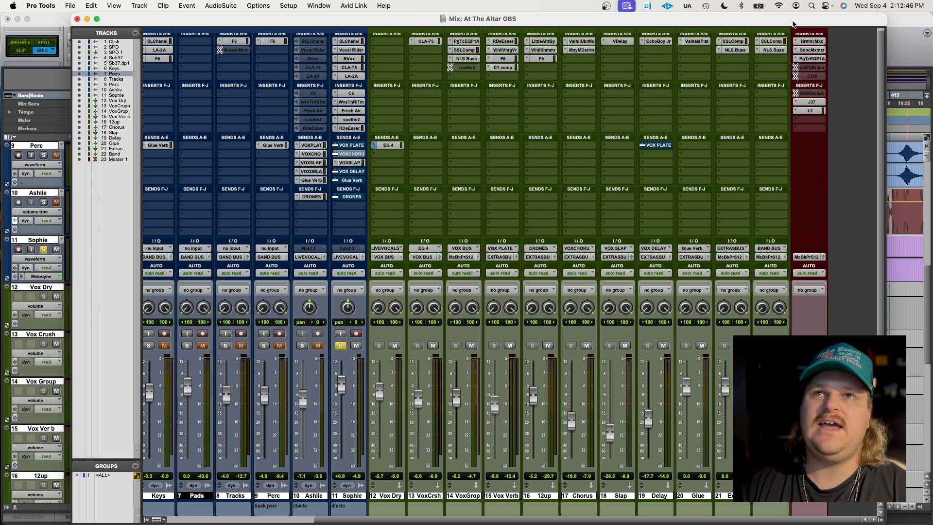
Step: Review the EchoBoy Jr. settings on the Delay return, mute track 11's VOX SLAP send, and close the plug-in
click(659, 41)
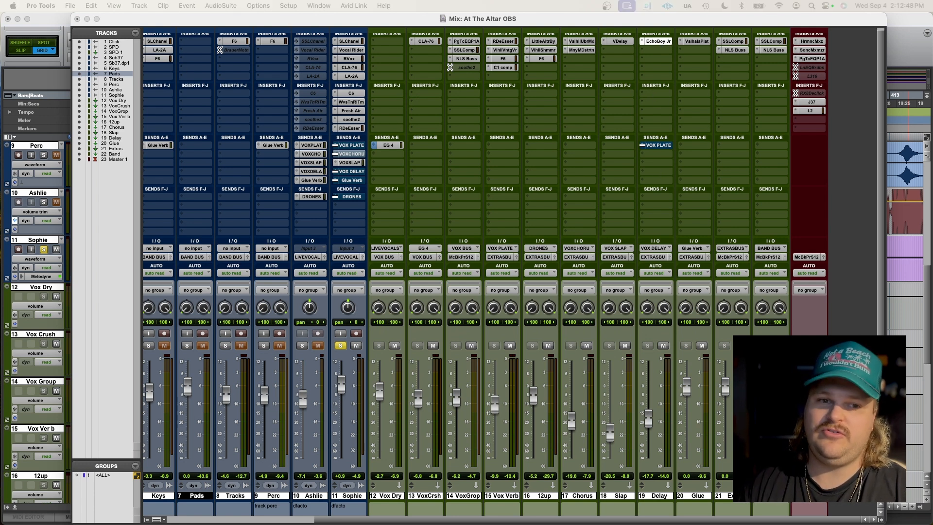
drag(884, 58, 569, 144)
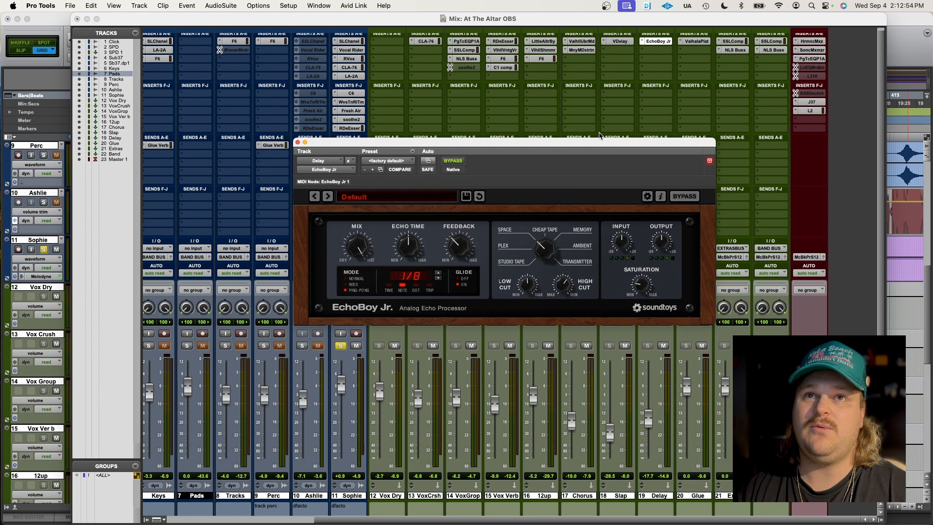
drag(600, 144, 509, 143)
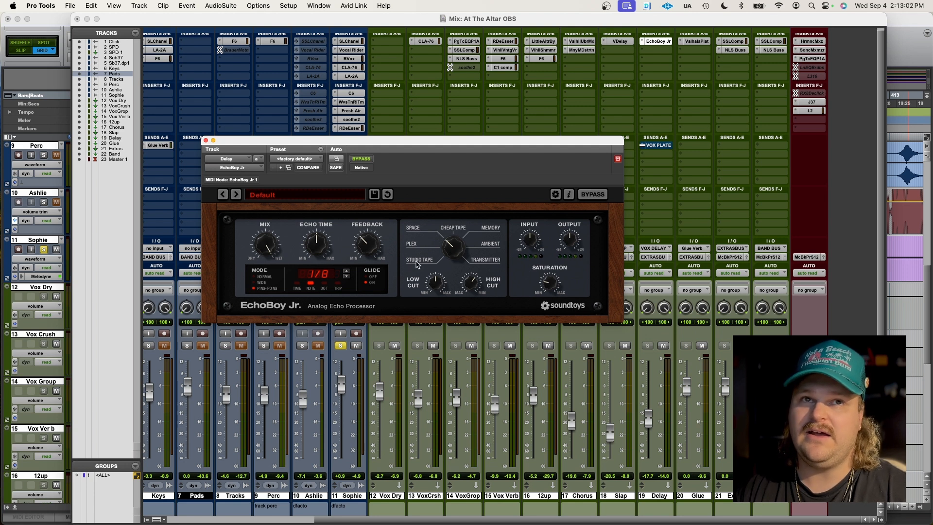
drag(449, 142, 437, 162)
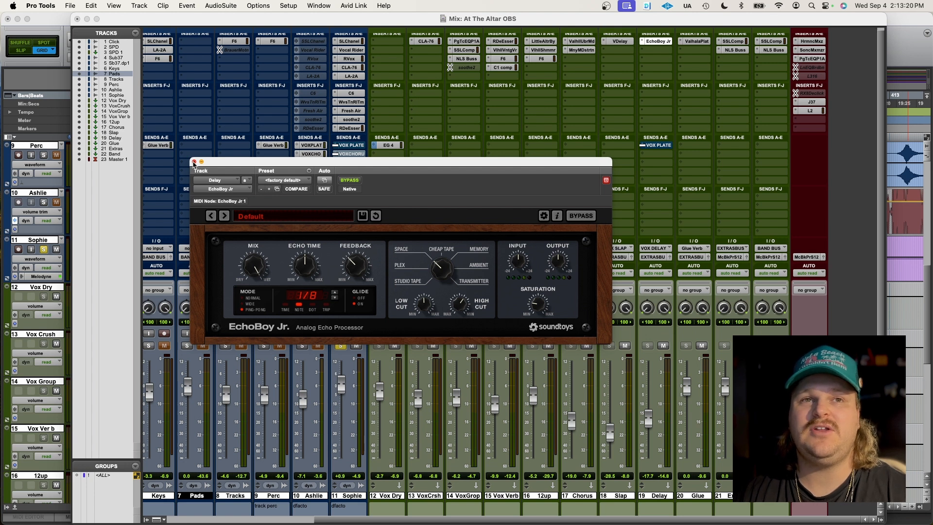
drag(261, 170, 515, 129)
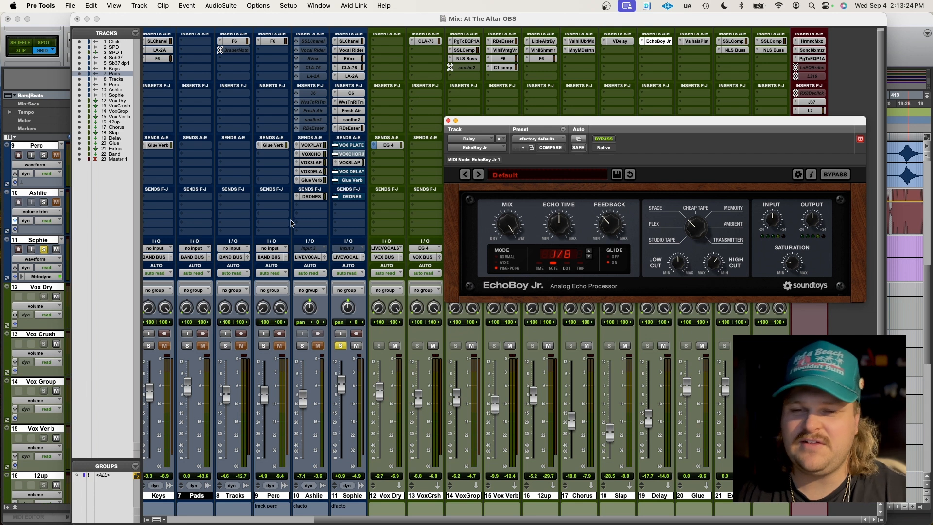
ctrl+super+click(354, 164)
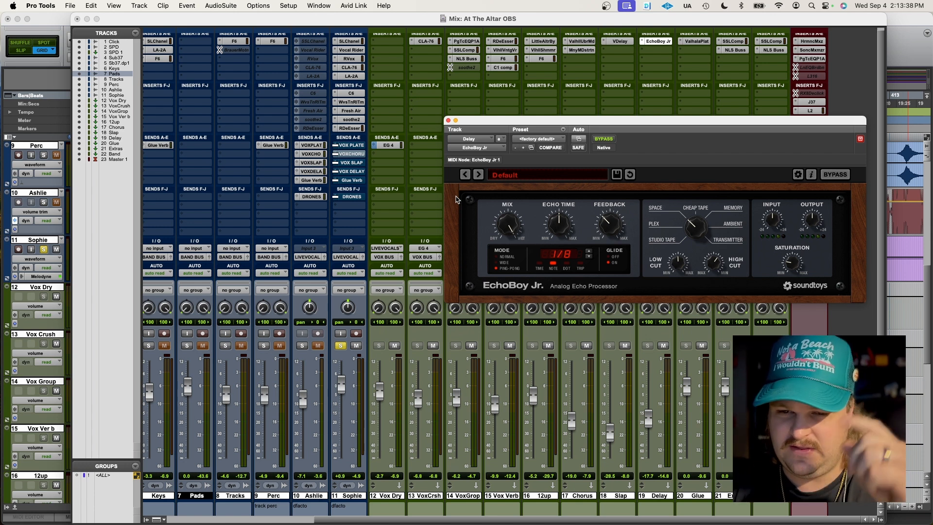
drag(575, 122, 506, 172)
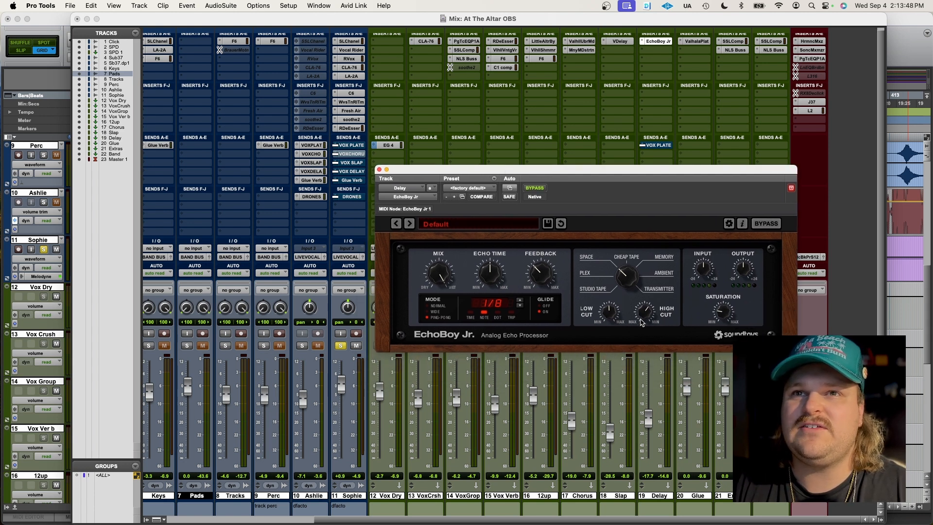
click(379, 170)
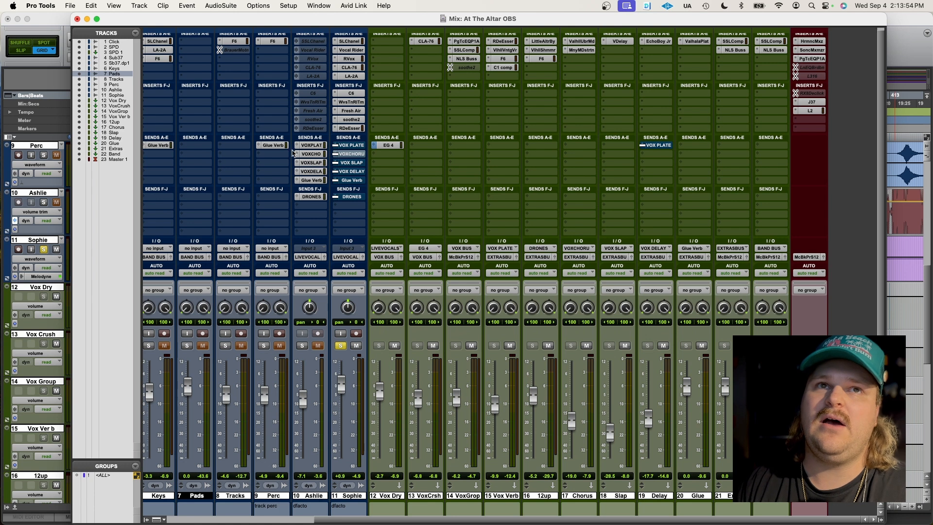
Step: Unmute track 11's VOX DELAY send and audition the Delay return at +3.8 dB during playback, settling its fader at -19.3 dB
super+click(351, 172)
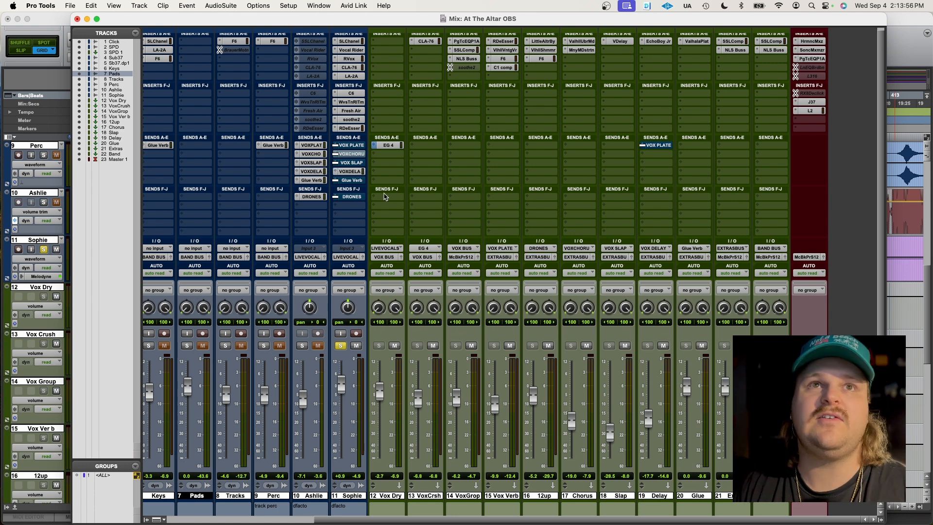
key(space)
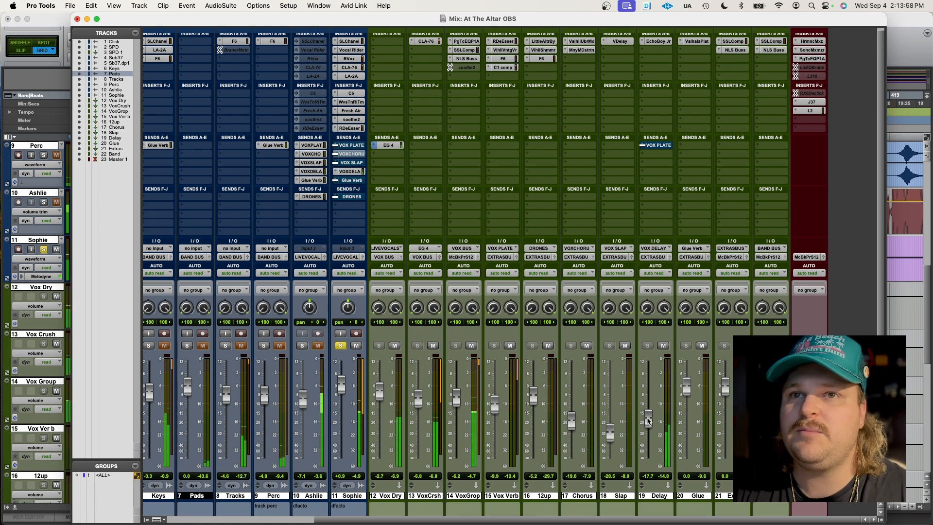
drag(649, 418, 653, 382)
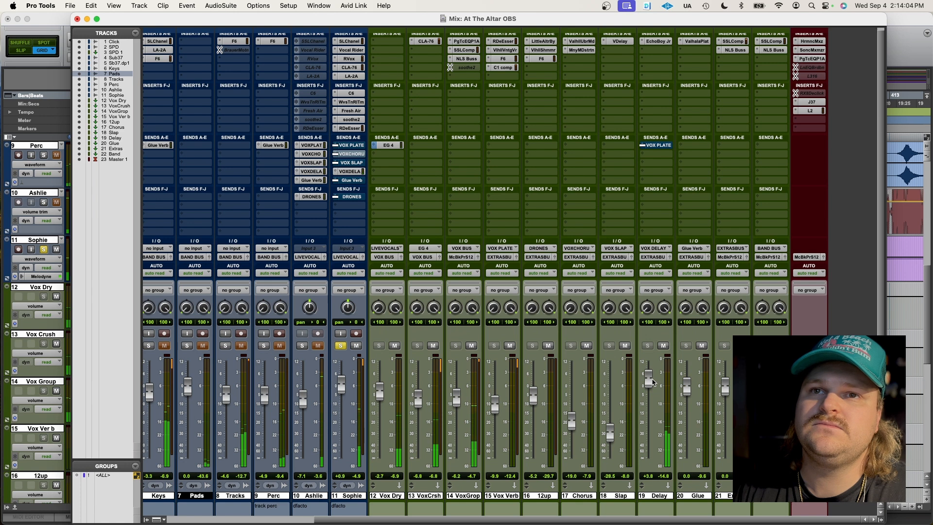
drag(653, 383, 651, 424)
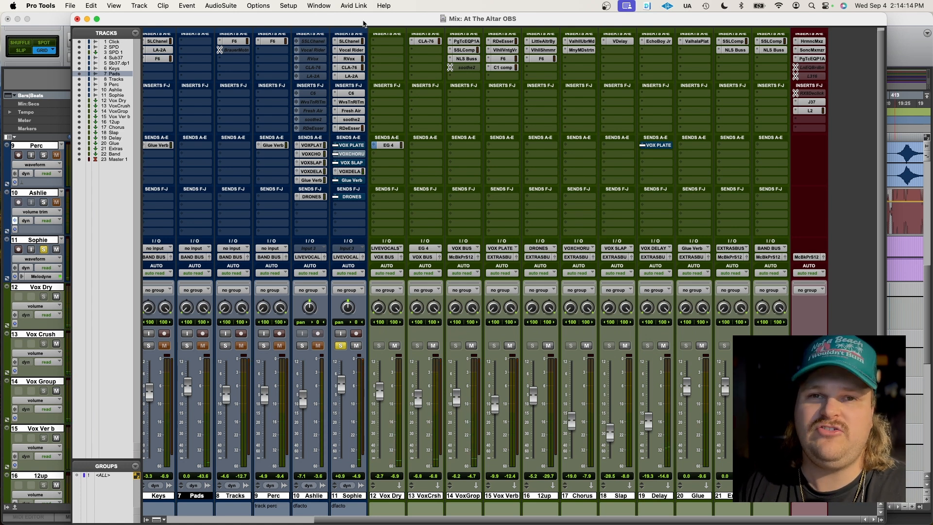
Step: Display the VOX DELAY send's level trim automation on track 11 in the Edit window and examine it along the timeline
key(super+equal)
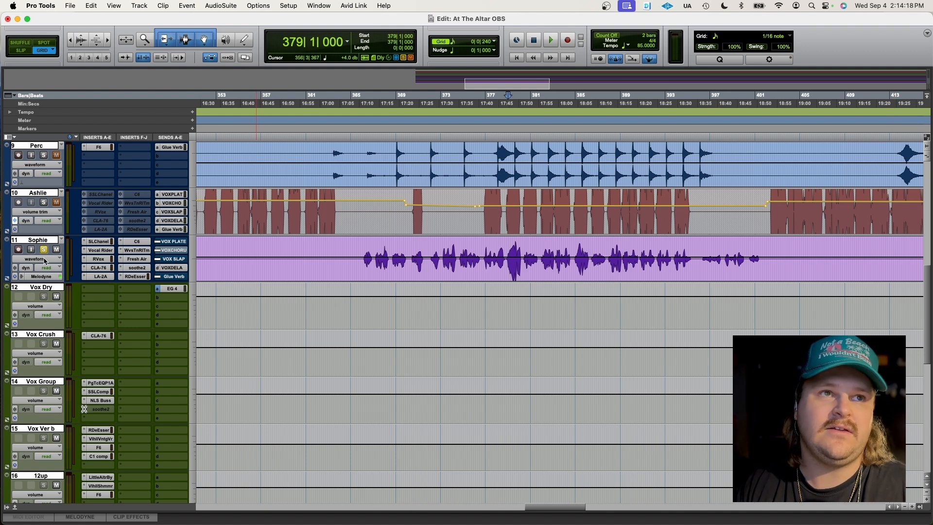
click(45, 258)
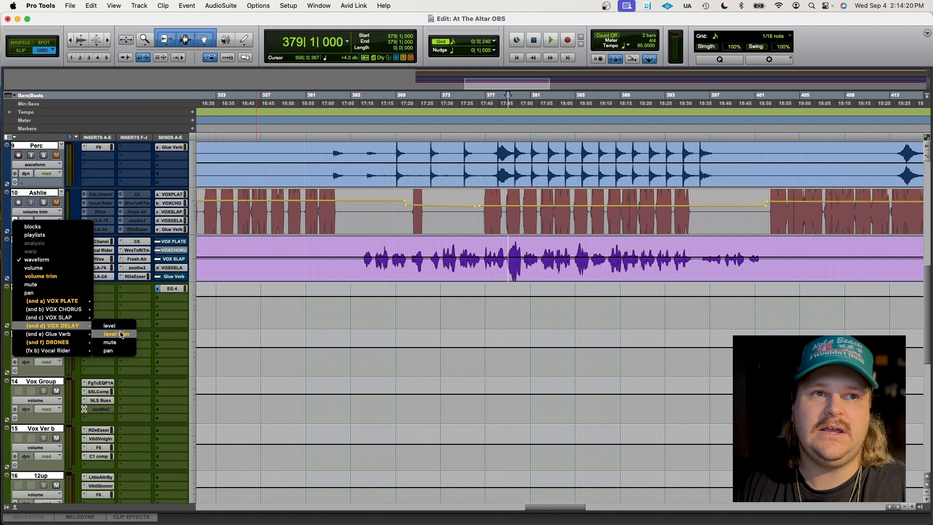
click(730, 273)
scroll(610, 269, right, 2)
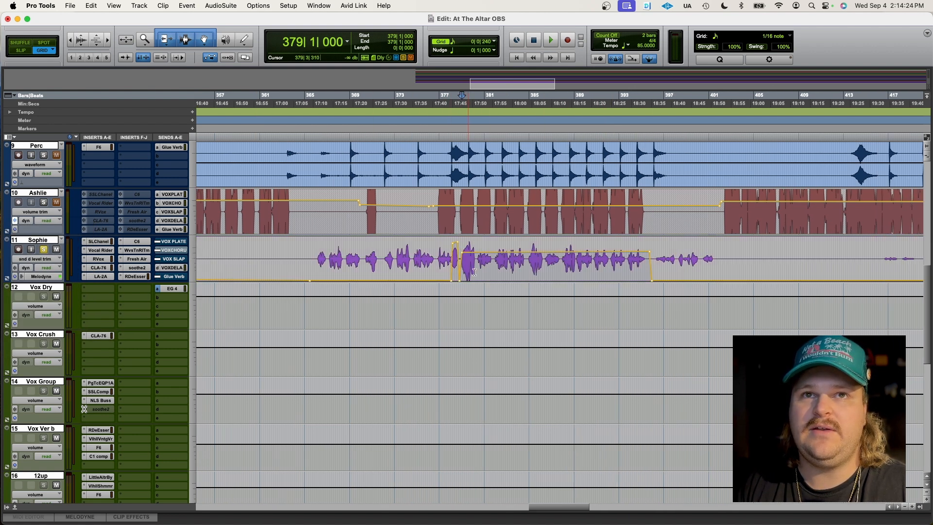
scroll(525, 251, right, 5)
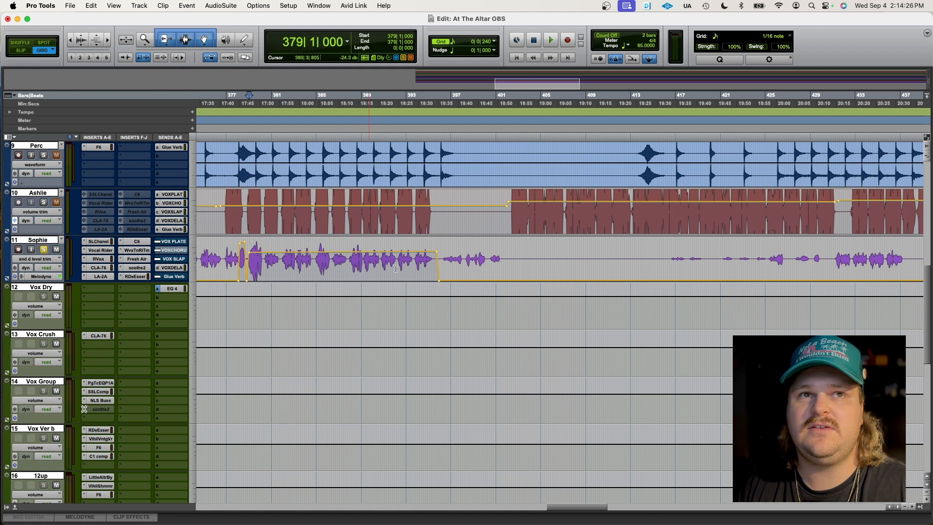
scroll(581, 264, right, 15)
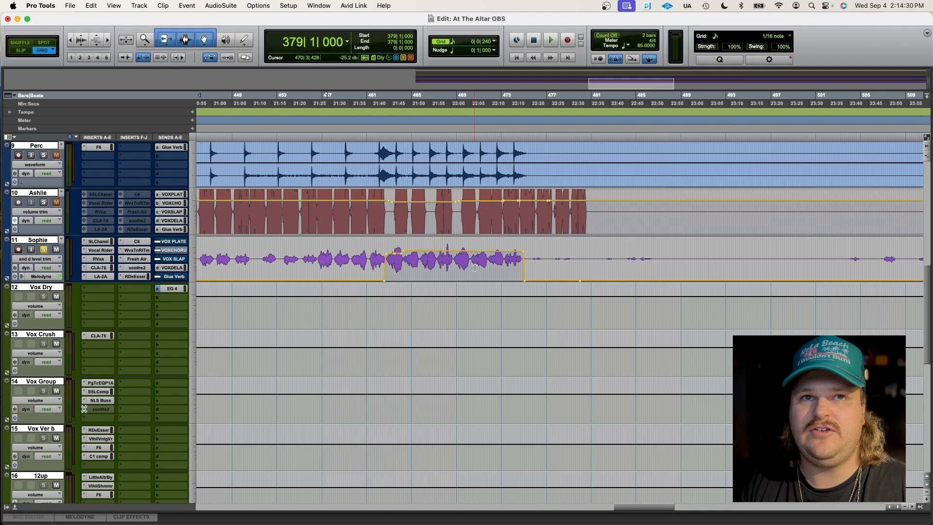
scroll(475, 267, left, 20)
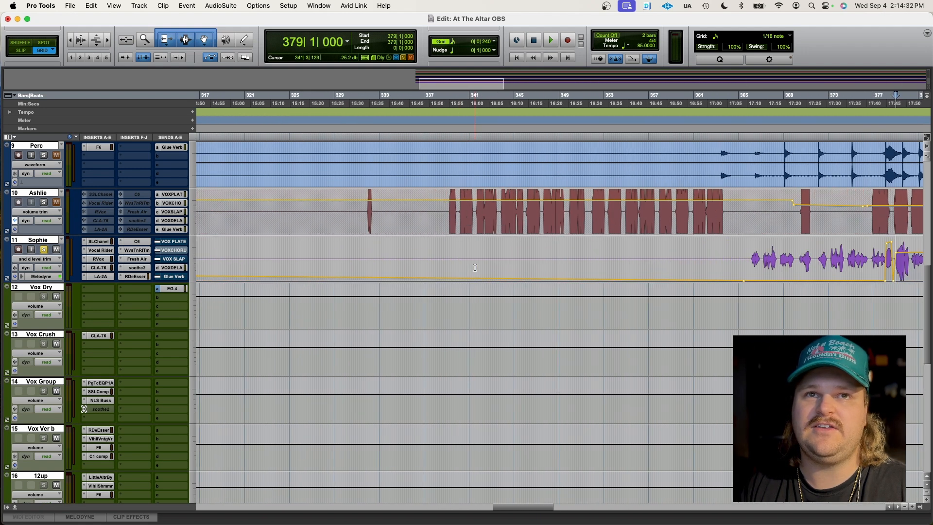
scroll(475, 267, right, 20)
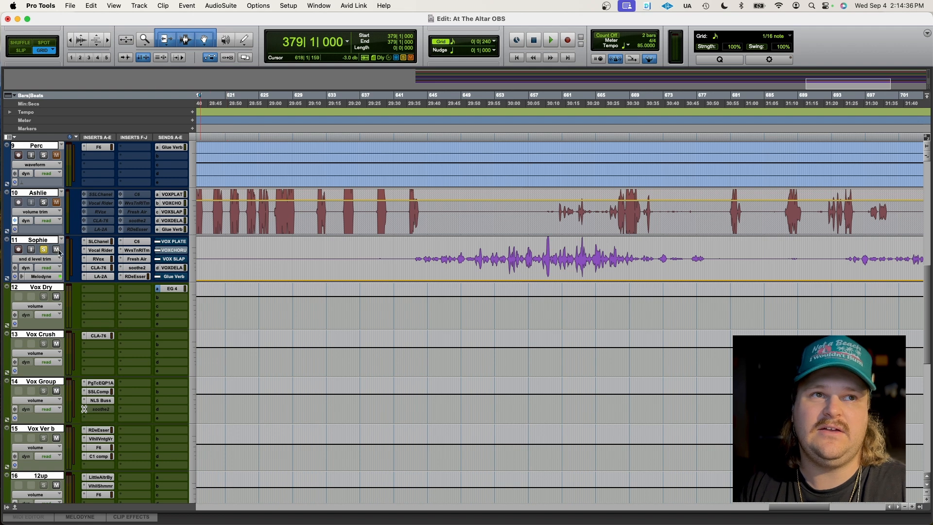
Step: Return to the Mix window, mute track 11's VOX DELAY send, and unmute and open its Glue Verb send
key(super+equal)
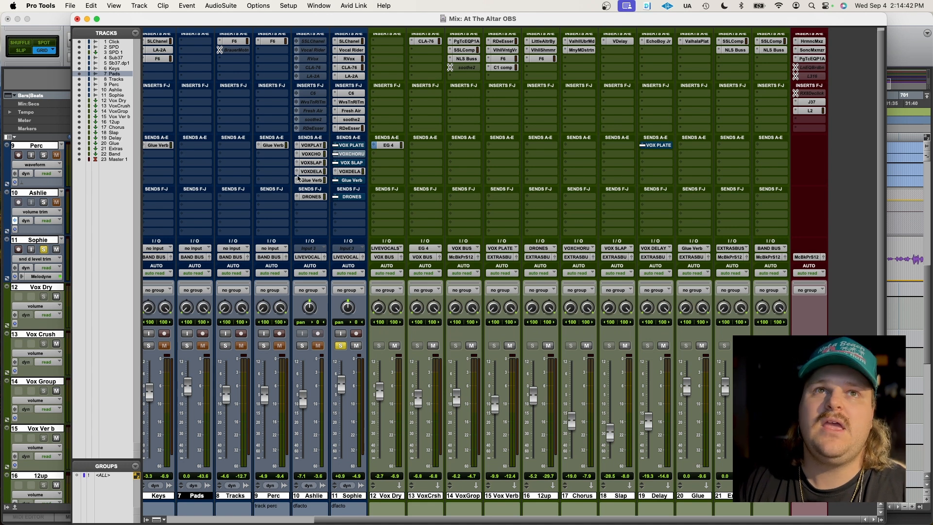
scroll(350, 172, down, 1)
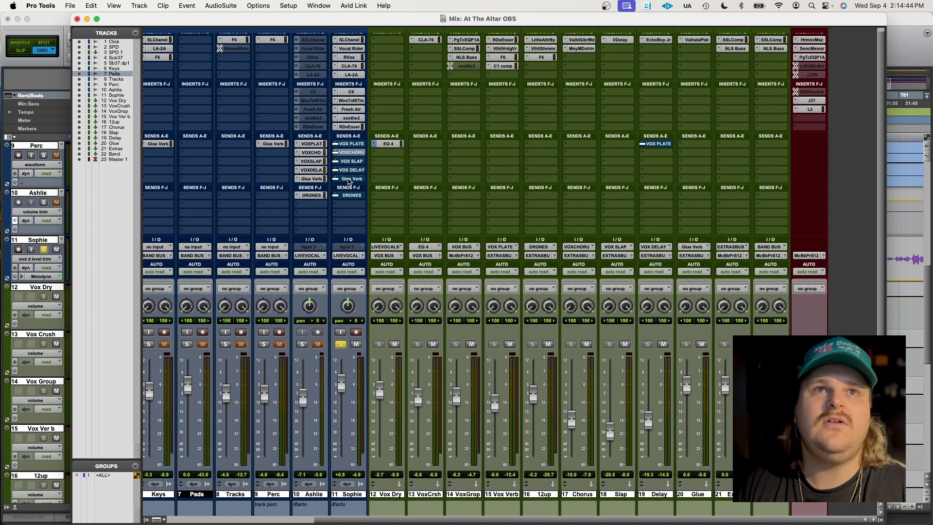
click(349, 178)
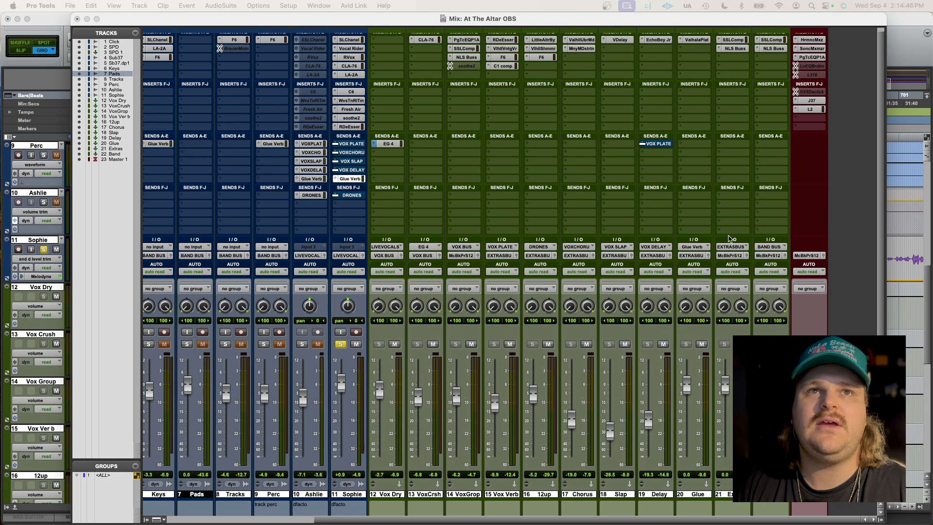
drag(341, 524, 376, 106)
scroll(653, 278, up, 1)
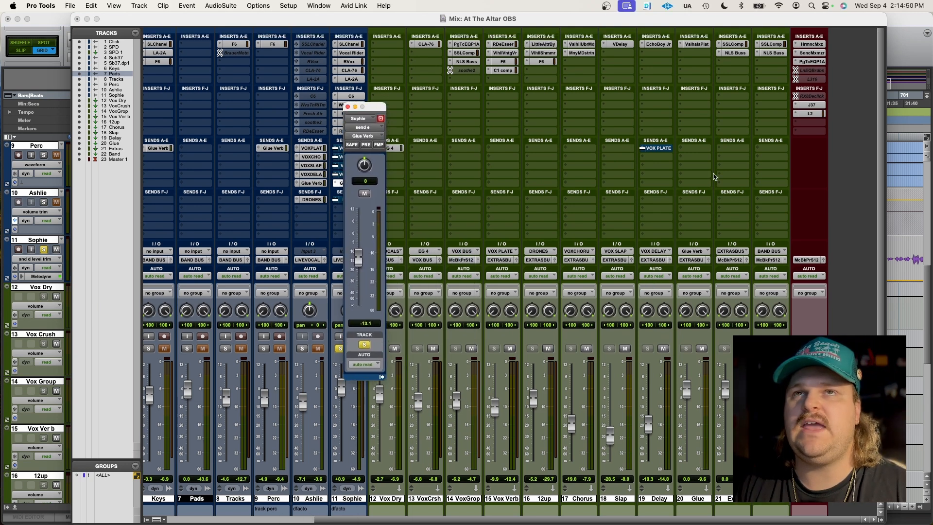
Step: Open ValhallaPlate on the Glue return, close the send window, and review the reverb's decay, predelay and EQ settings
click(705, 45)
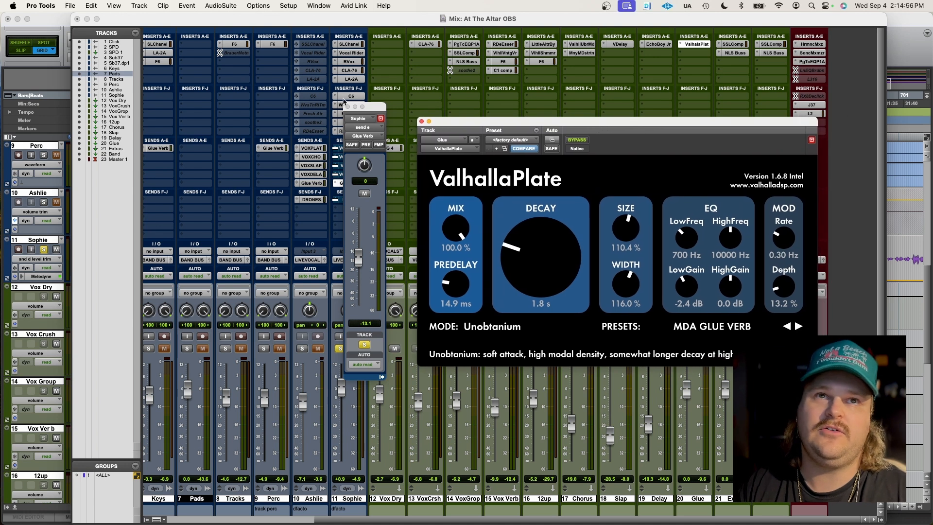
click(347, 107)
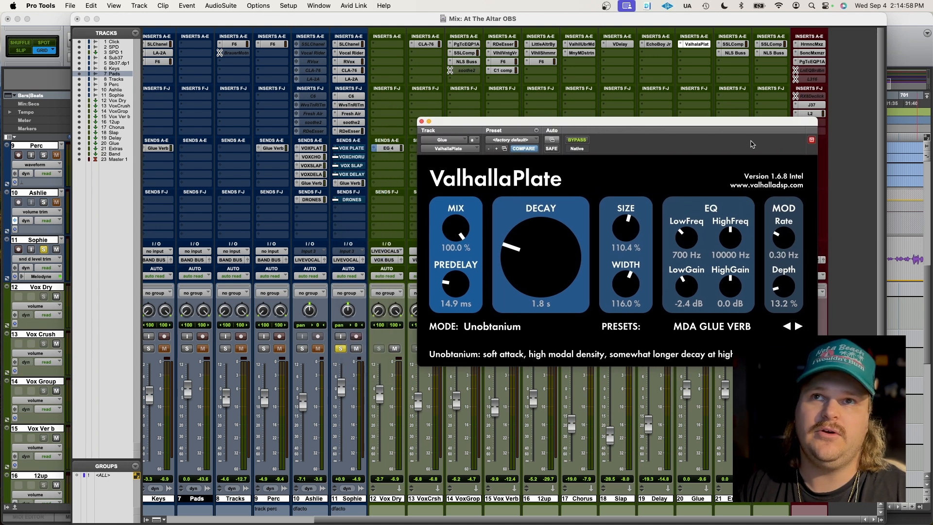
drag(709, 130, 597, 123)
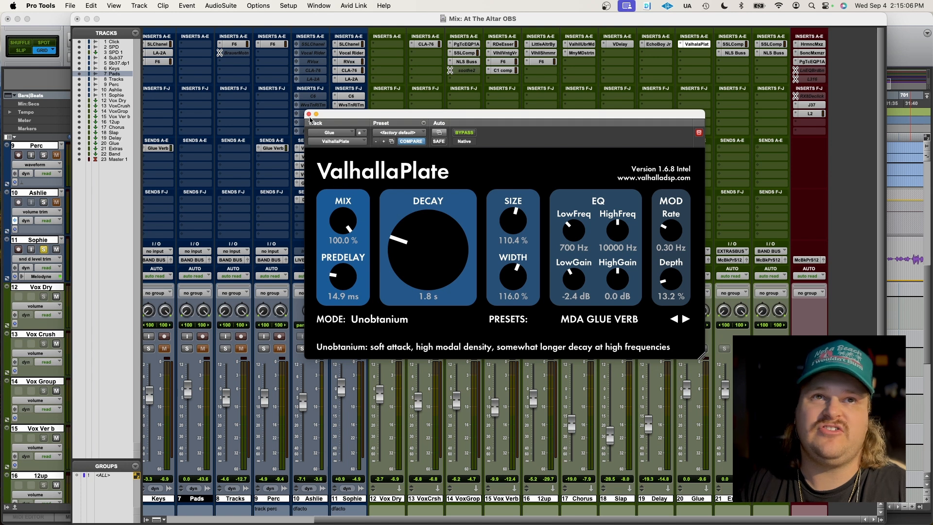
Step: Close ValhallaPlate and audition the Glue return by raising its fader to +12.0 dB and lowering it again
click(308, 114)
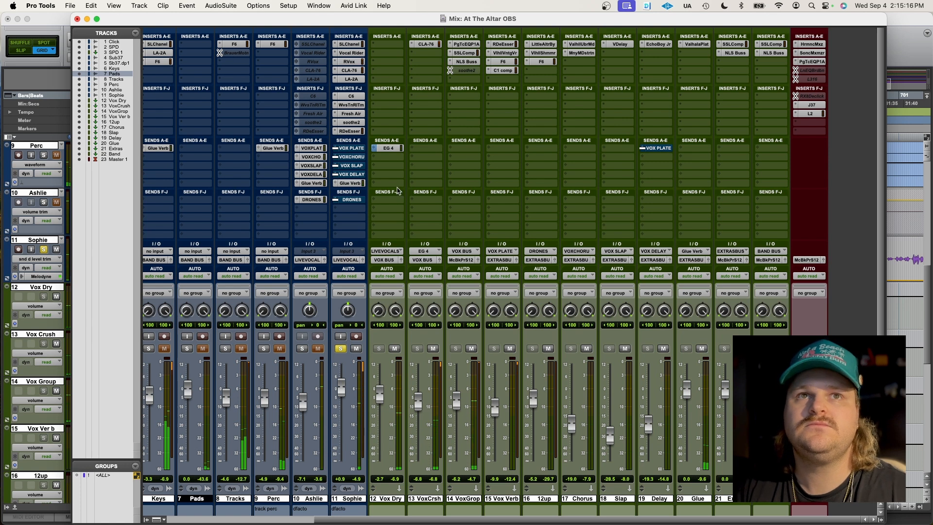
drag(686, 388, 687, 361)
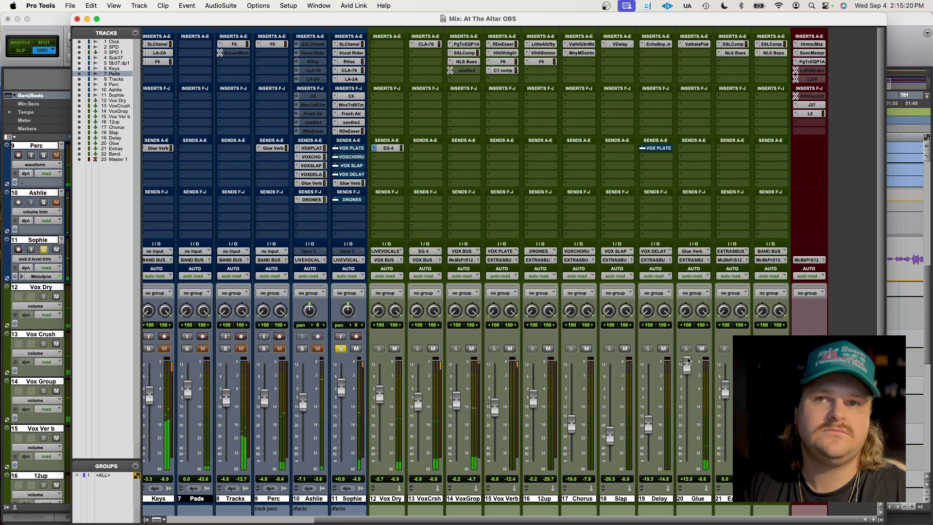
drag(688, 361, 688, 400)
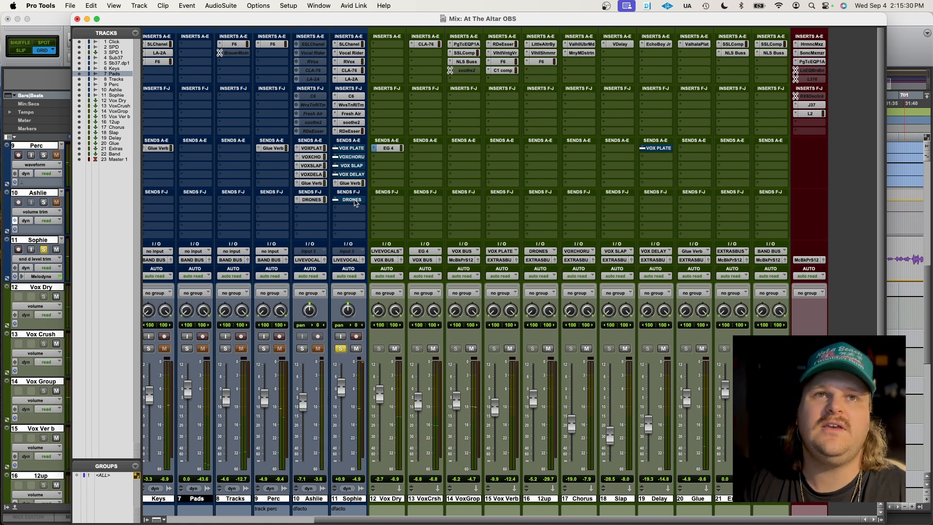
Step: Unmute track 11's DRONES, VOX DELAY, VOX SLAP, VOX CHORUS and VOX PLATE sends and start playback
super+click(351, 199)
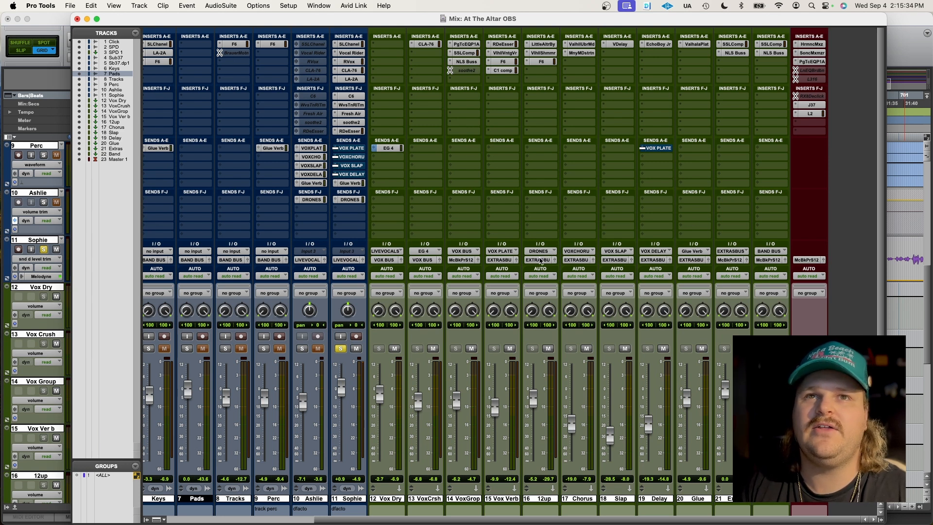
super+click(349, 174)
super+click(348, 165)
super+click(348, 157)
super+click(349, 148)
key(space)
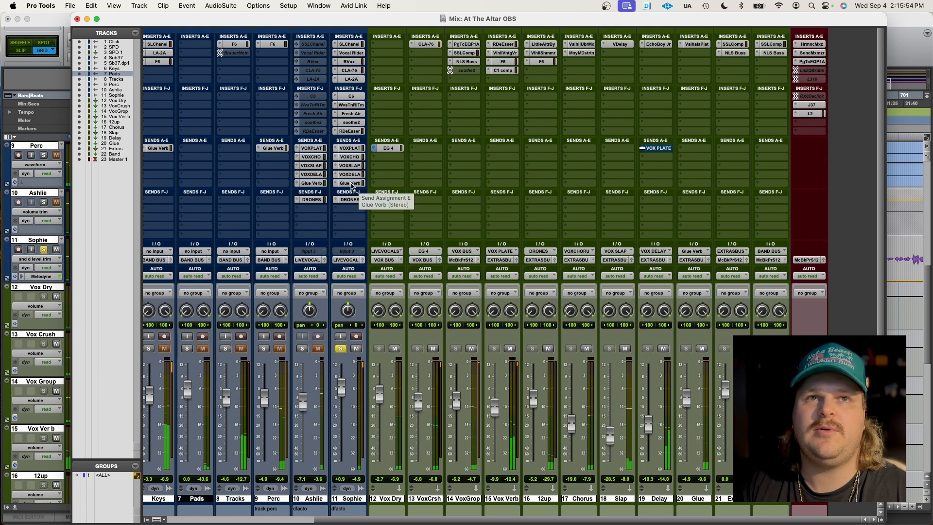
Step: Mute all six sends on track 11 during playback to hear the vocal dry
super+click(352, 184)
super+click(352, 175)
super+click(353, 166)
super+click(353, 157)
super+click(354, 149)
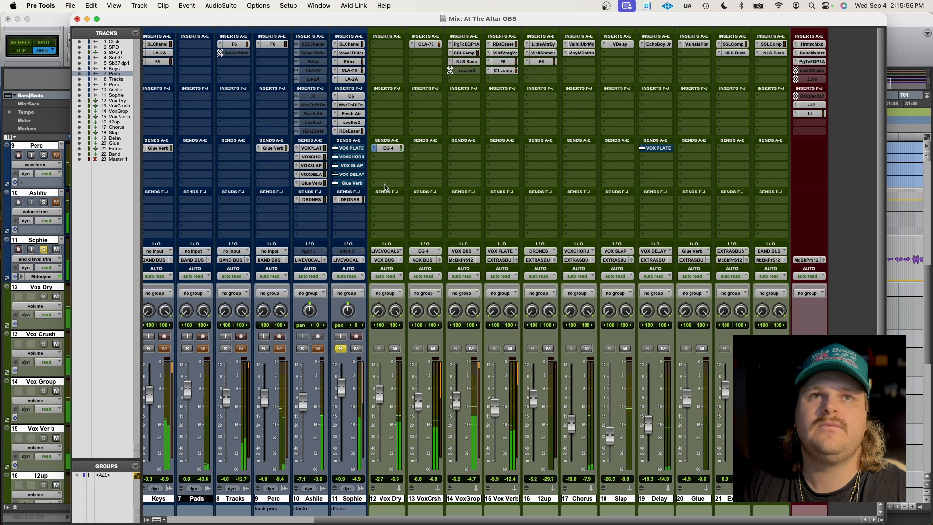
super+click(360, 199)
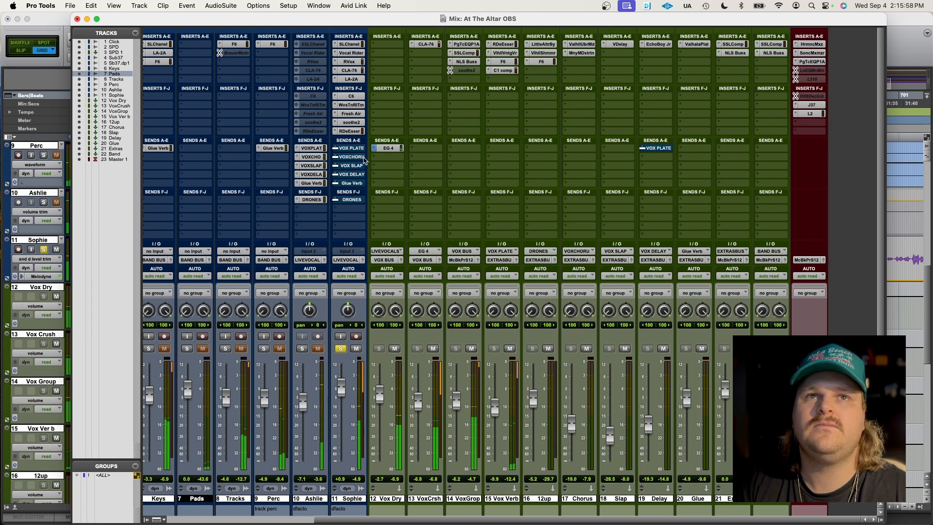
Step: Unmute all six sends on track 11 to bring the effects back, and switch to the Edit window
super+click(355, 201)
super+click(353, 183)
super+click(353, 174)
super+click(353, 165)
super+click(353, 157)
super+click(350, 148)
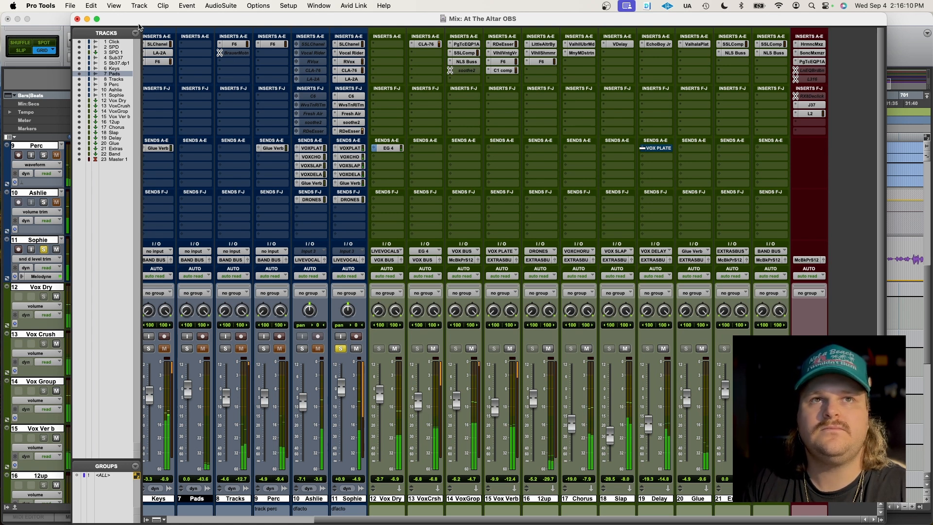
key(super+equal)
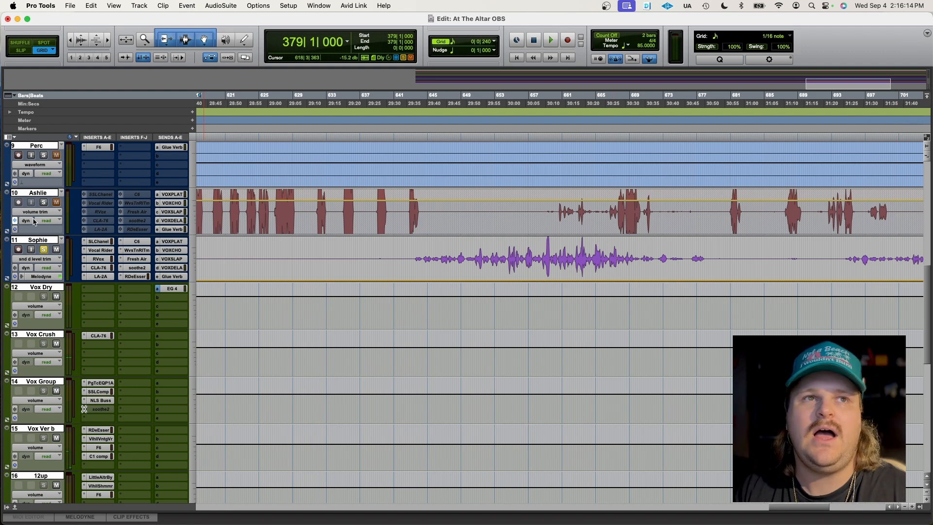
Step: Examine the Harmonic Maximizer and Sonic Maximizer settings on the Master 1 track, and close the plug-in window
scroll(176, 235, down, 10)
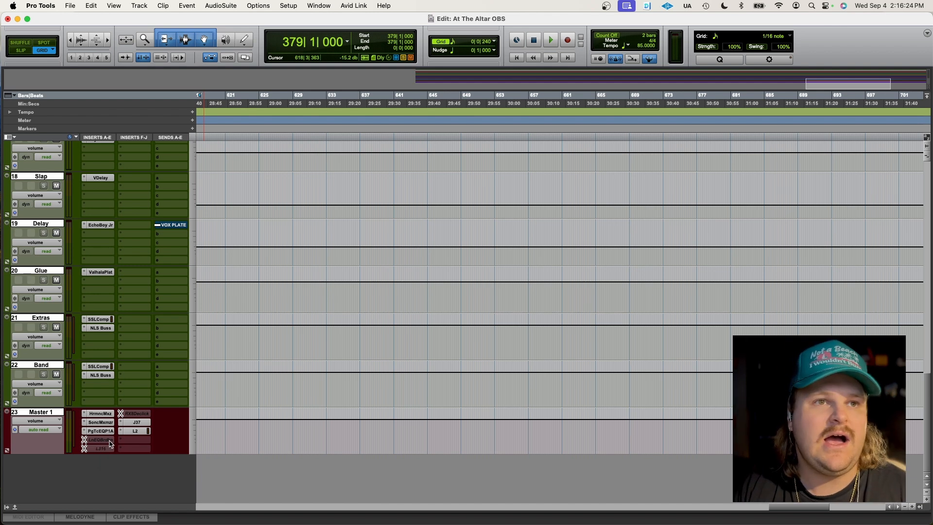
click(99, 415)
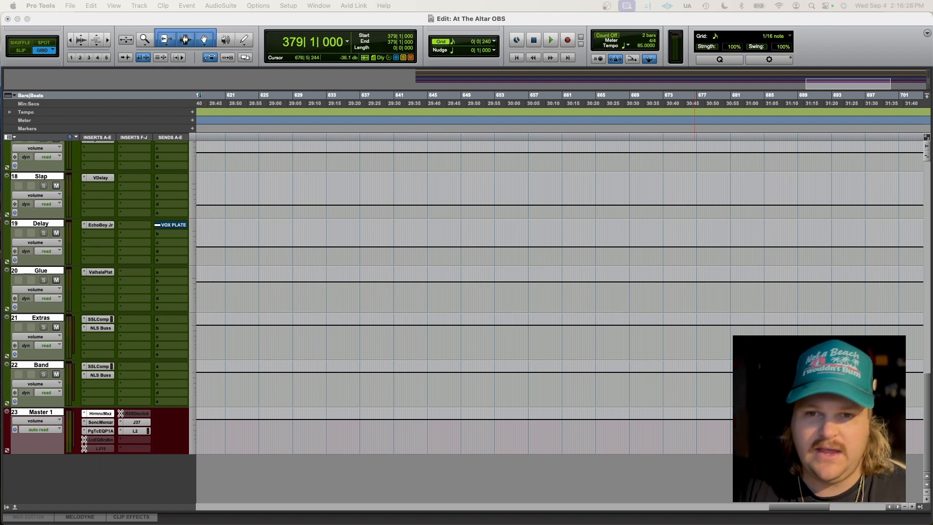
drag(780, 227, 601, 192)
click(108, 422)
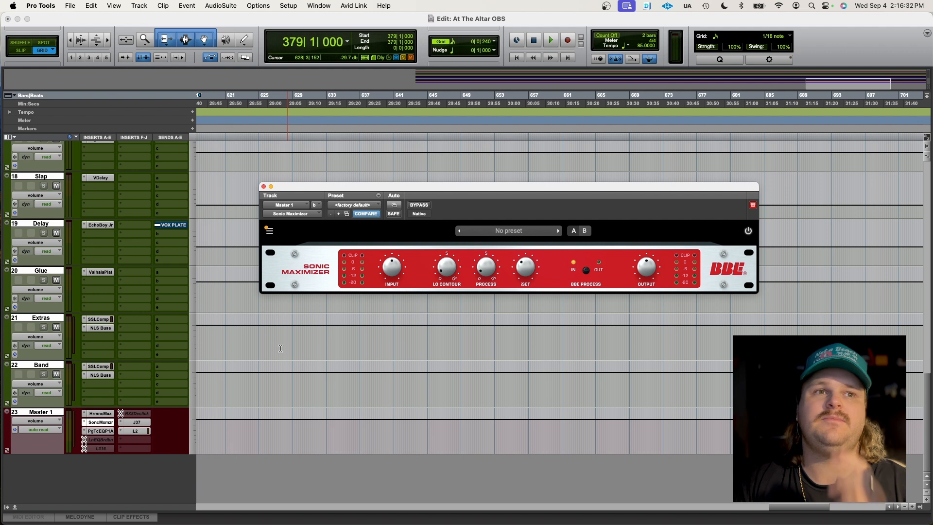
click(106, 415)
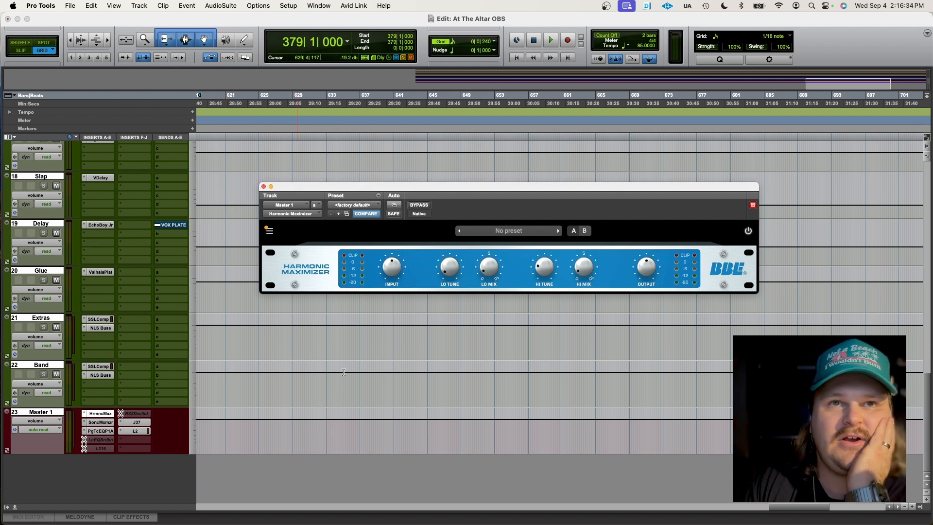
drag(478, 185, 512, 166)
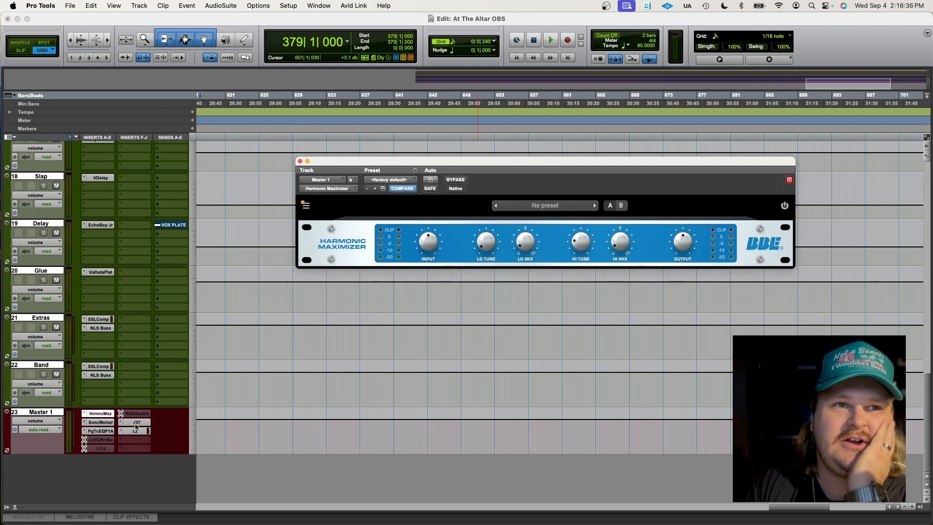
click(110, 423)
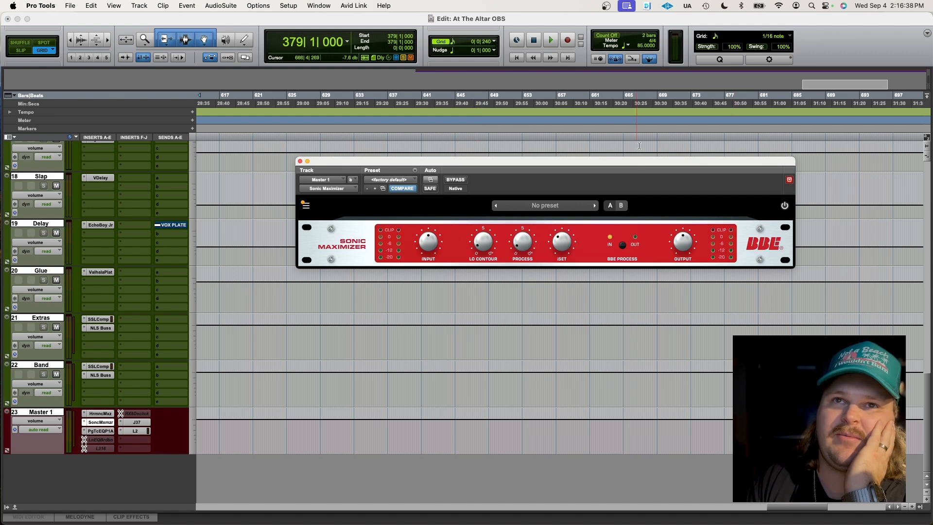
drag(656, 164, 655, 174)
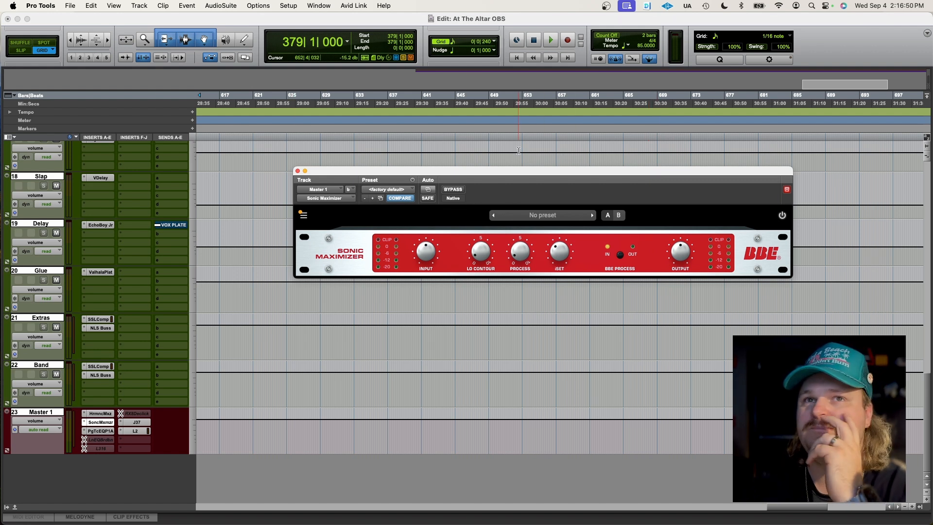
click(297, 171)
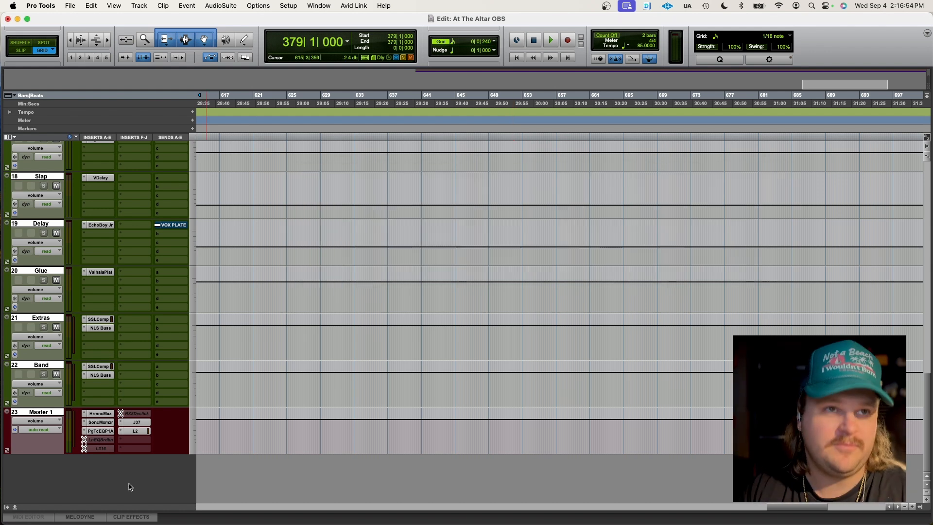
Step: Bypass the L2, J37, PuigTec EQP1A, Sonic Maximizer and Harmonic Maximizer inserts on Master 1
super+click(138, 431)
super+click(136, 422)
super+click(99, 431)
super+click(100, 422)
super+click(99, 414)
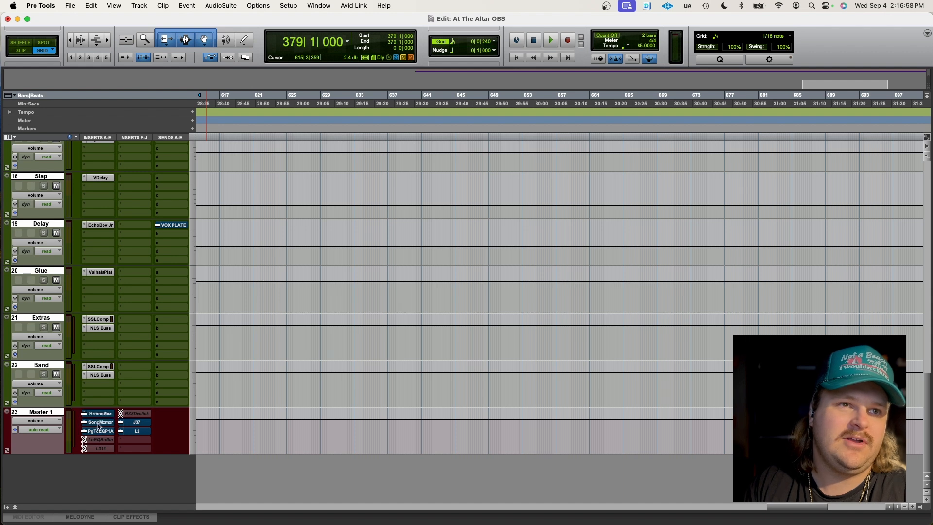
Step: Make the inactive LinEQ Broadband and L316 inserts on Master 1 active
right_click(102, 441)
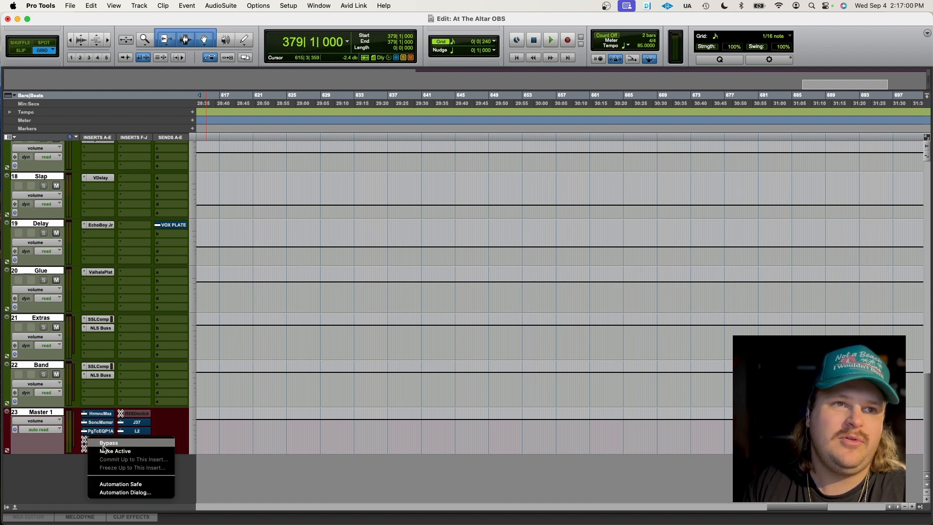
click(104, 447)
right_click(99, 448)
click(108, 458)
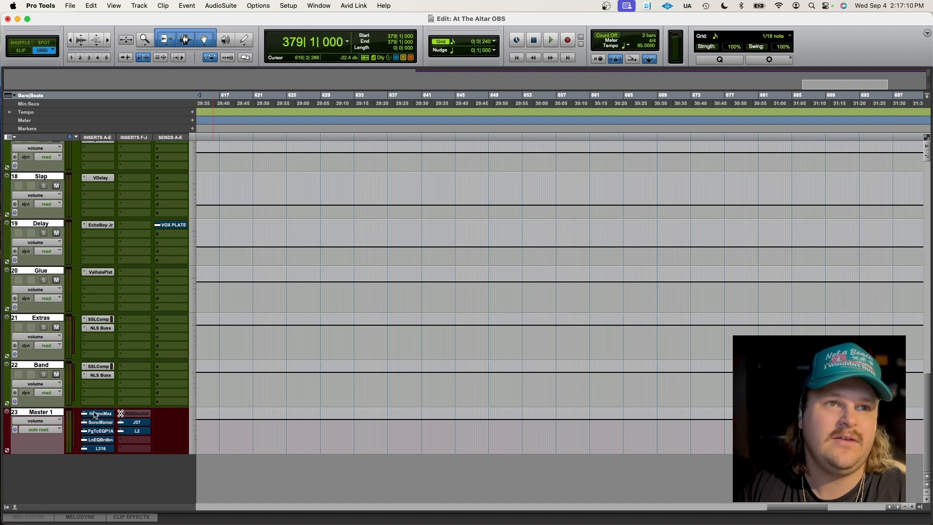
Step: Play the mix from bar 379 with the master chain bypassed, reviewing the tracks from Click down to Master 1
key(space)
scroll(152, 316, up, 15)
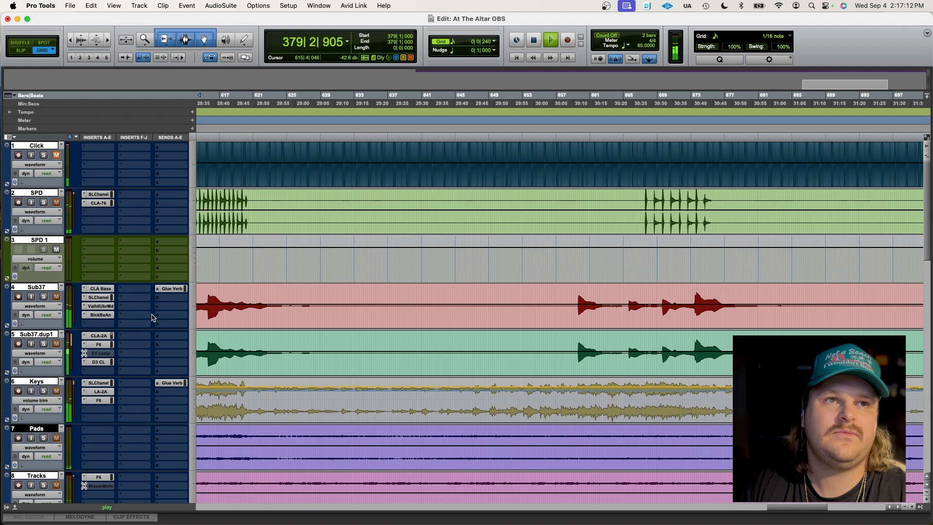
scroll(149, 319, up, 4)
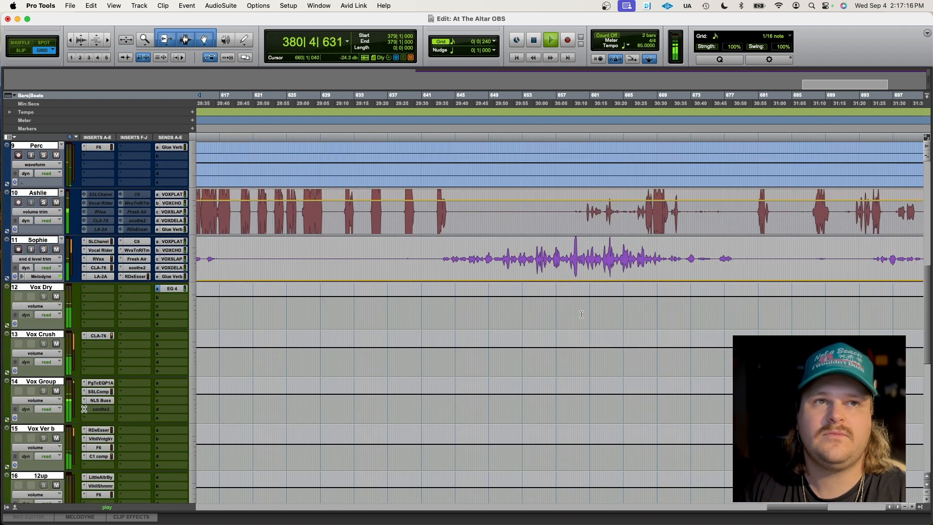
scroll(581, 314, down, 10)
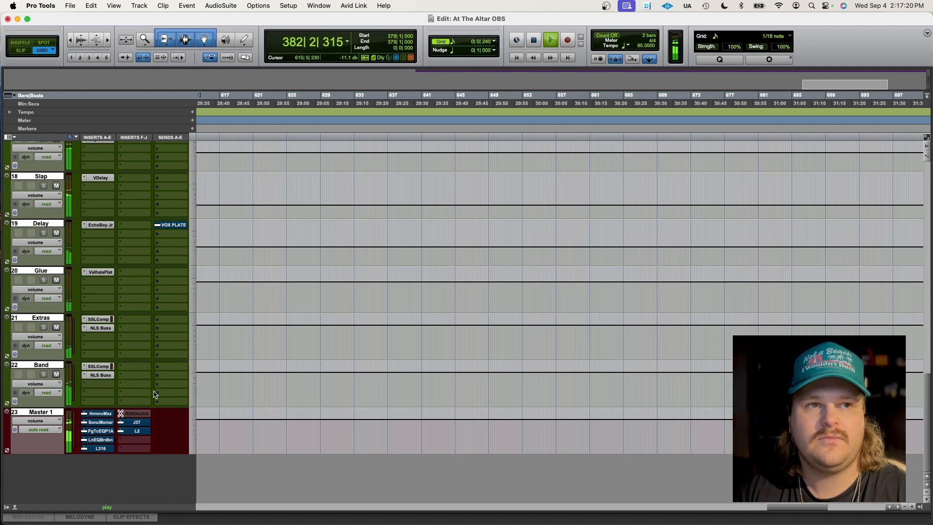
Step: Re-enable Harmonic Maximizer, Sonic Maximizer, PuigTec EQP1A, LinEQ Broadband and L316 one by one on Master 1 during playback, showing each plug-in
click(100, 414)
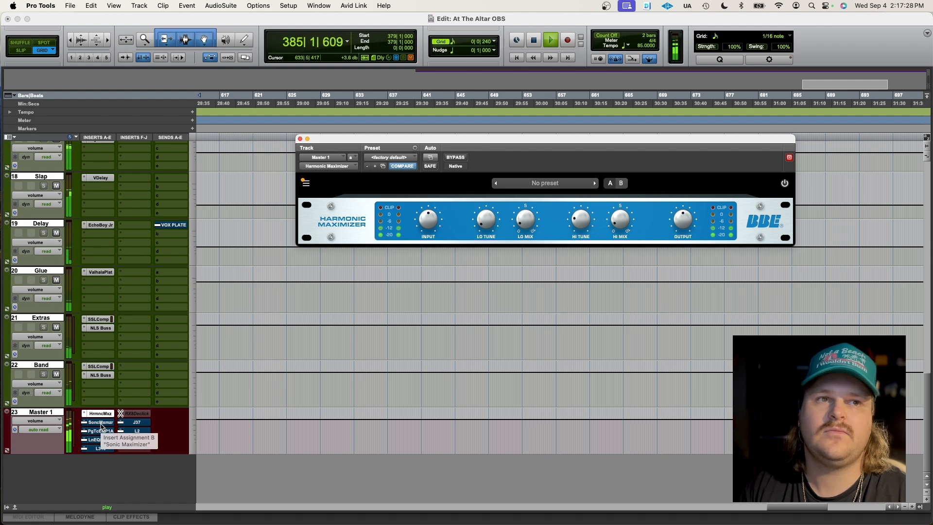
click(100, 422)
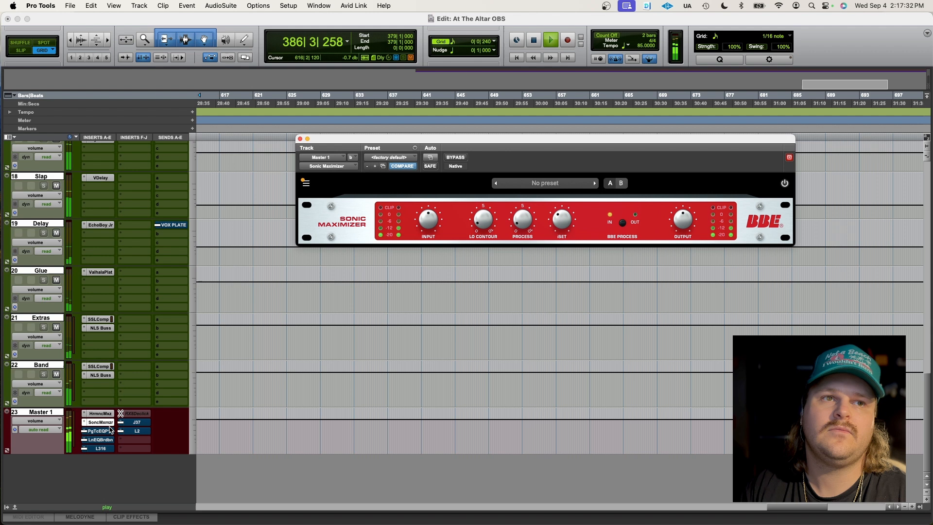
click(103, 431)
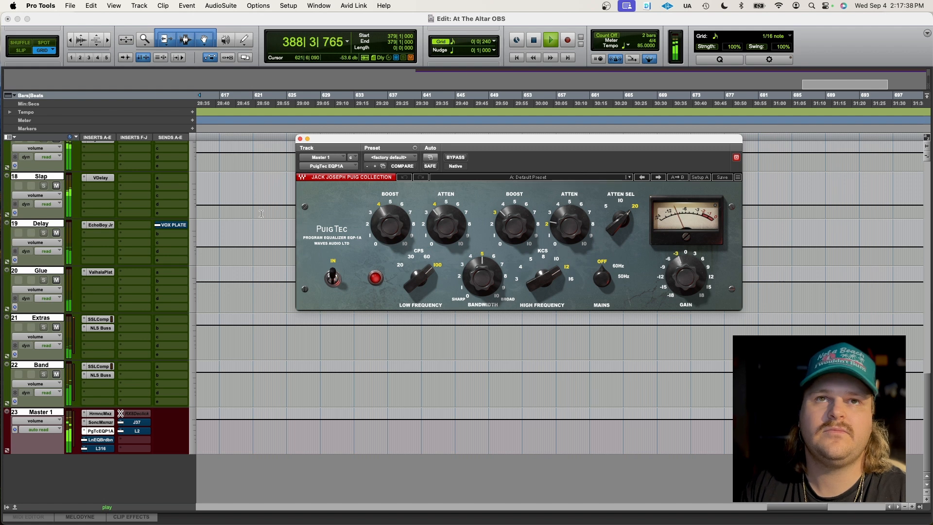
click(101, 439)
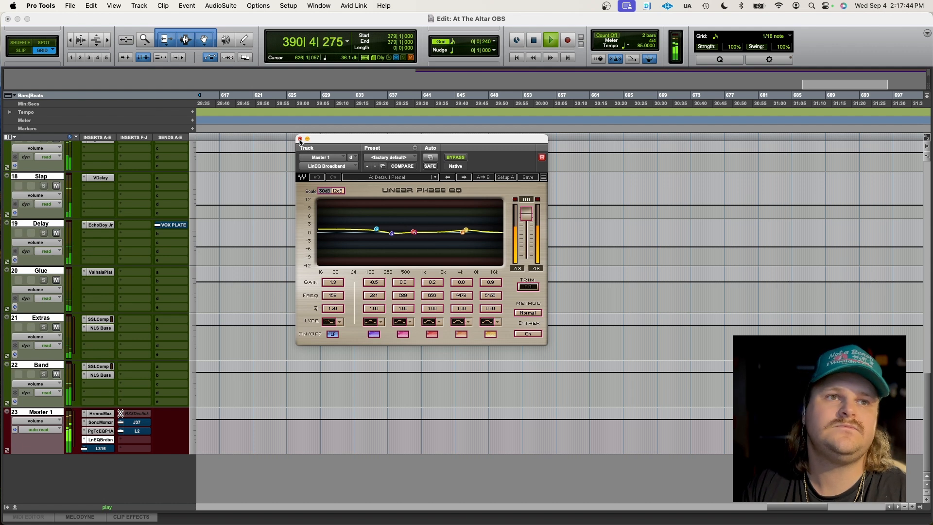
click(300, 140)
click(100, 448)
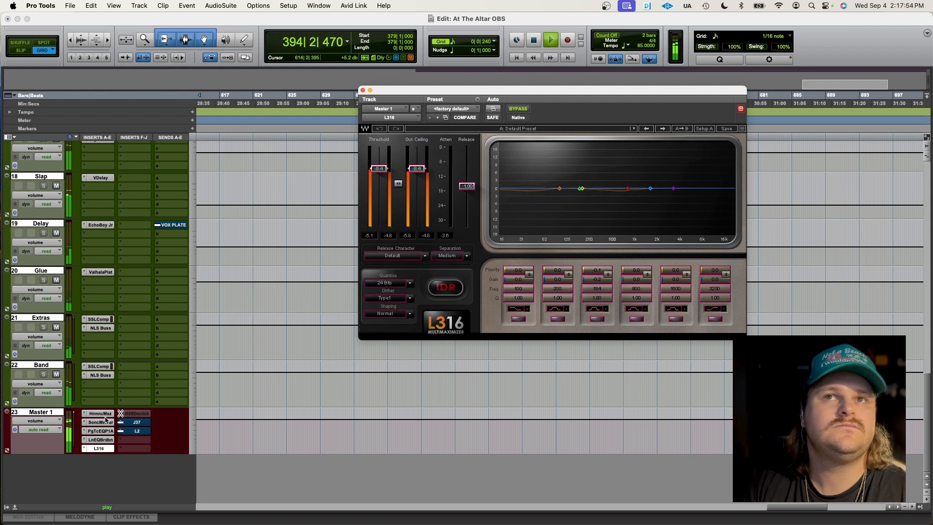
Step: Re-enable the J37 and L2 inserts on Master 1 during playback, show each plug-in, and close L2
super+click(137, 423)
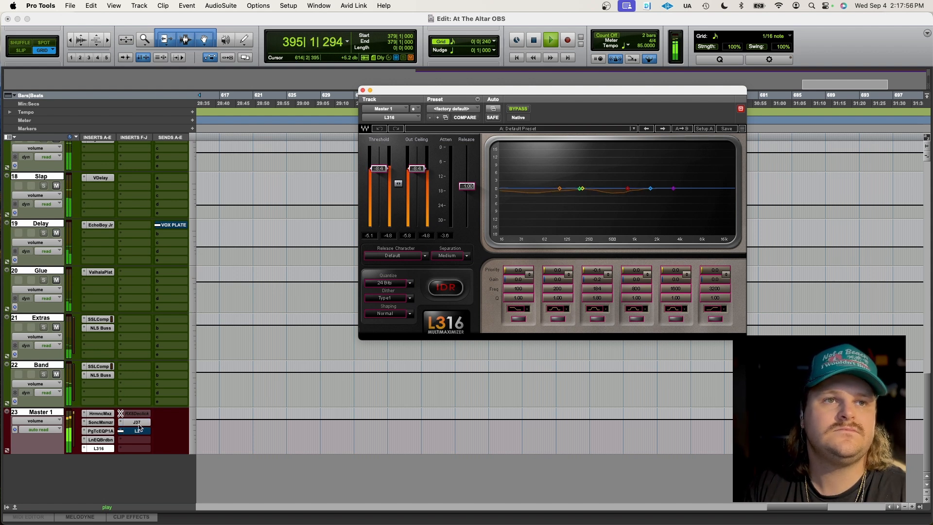
click(137, 423)
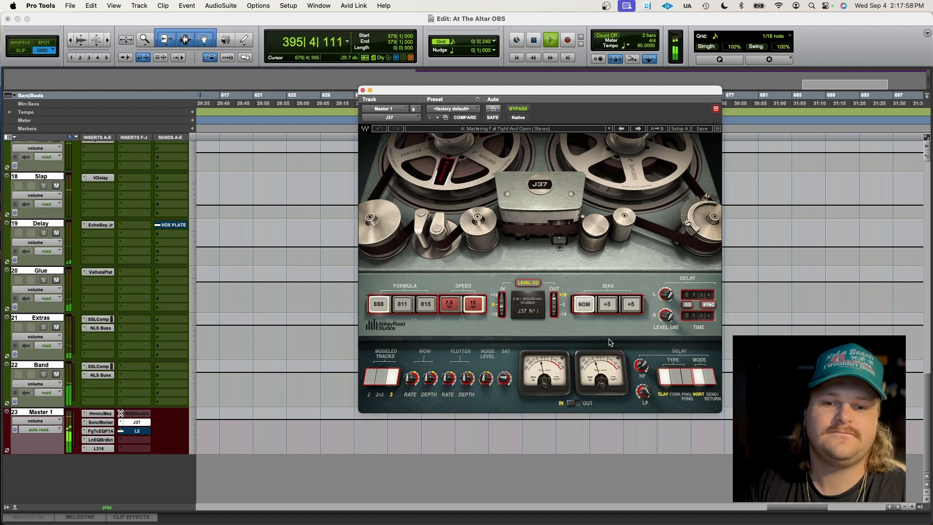
super+click(137, 431)
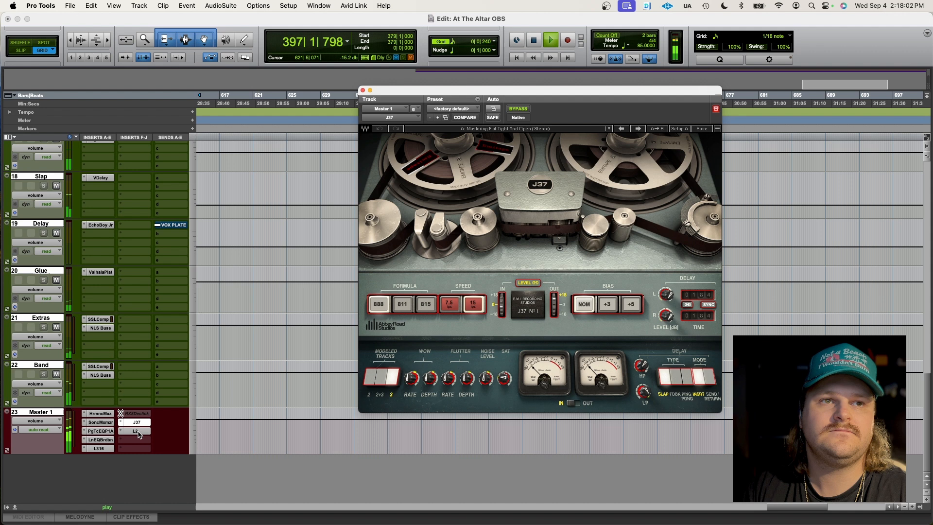
click(137, 431)
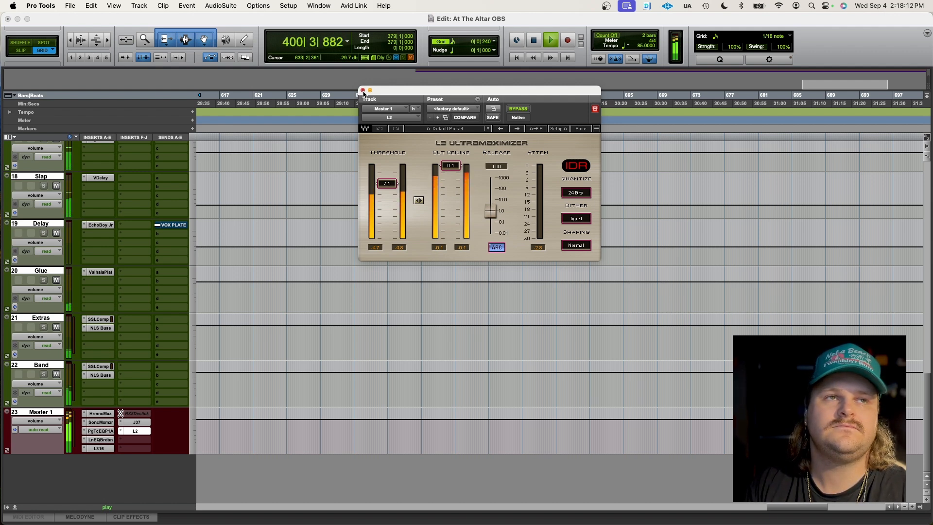
scroll(249, 197, up, 10)
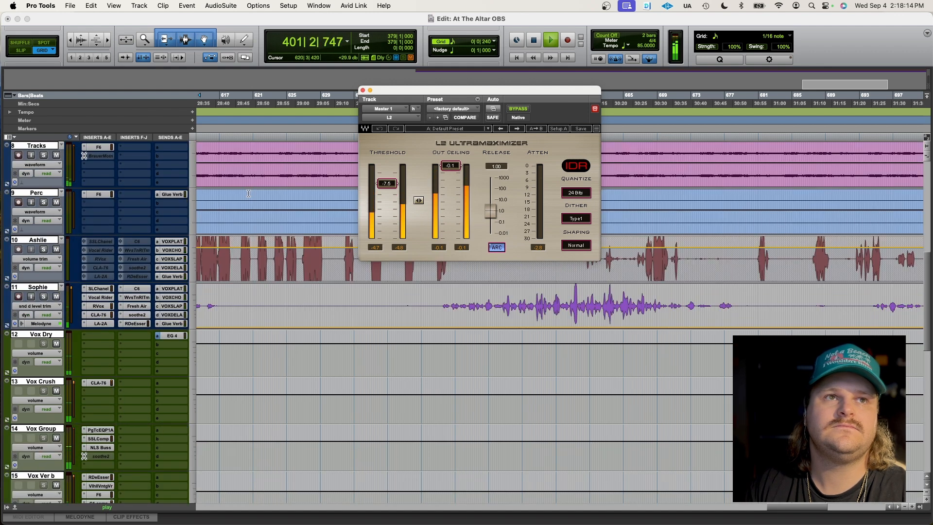
scroll(100, 329, down, 2)
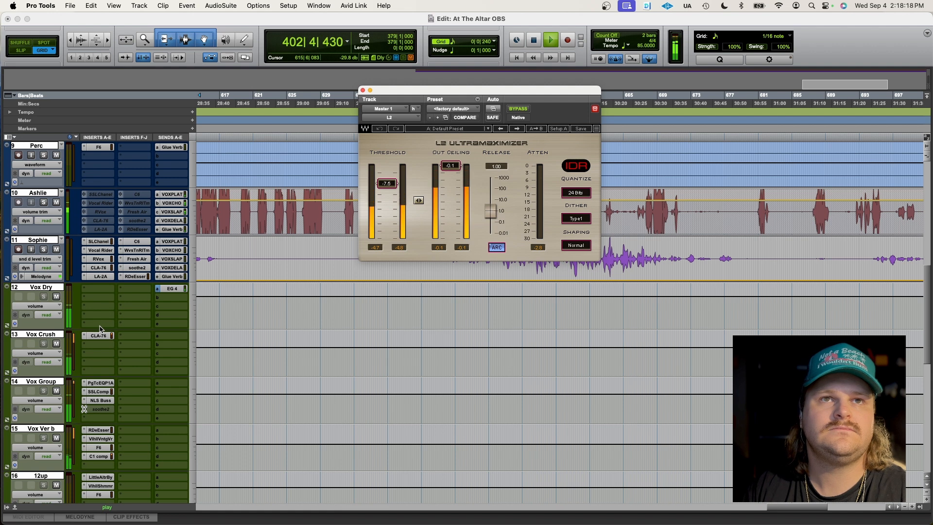
click(363, 91)
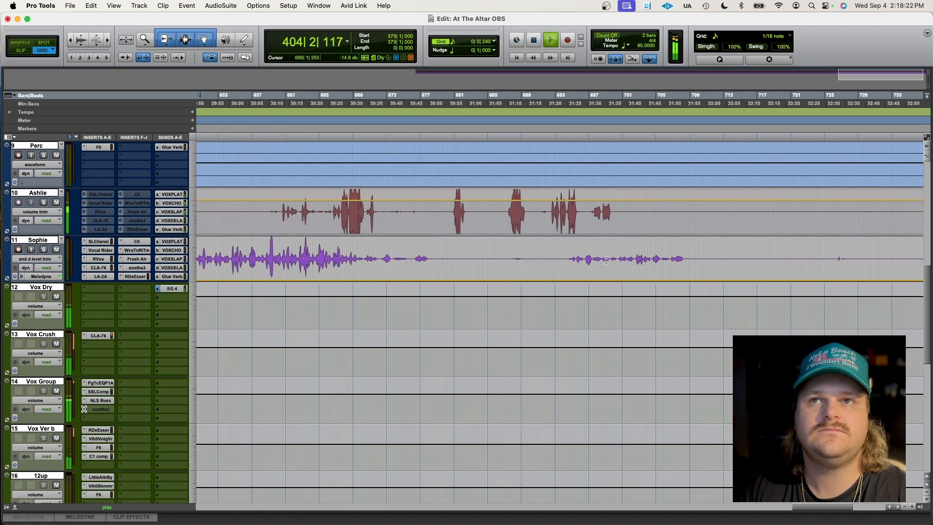
Step: Locate the playing section around bar 405 in the timeline, listen with the full master chain on, and stop playback
scroll(605, 261, right, 8)
scroll(606, 261, up, 1)
scroll(606, 260, left, 20)
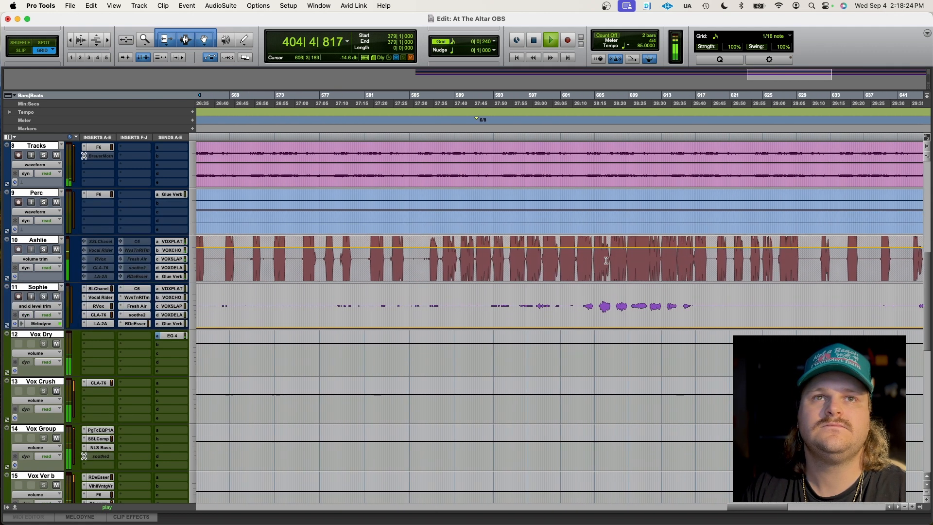
scroll(606, 260, left, 15)
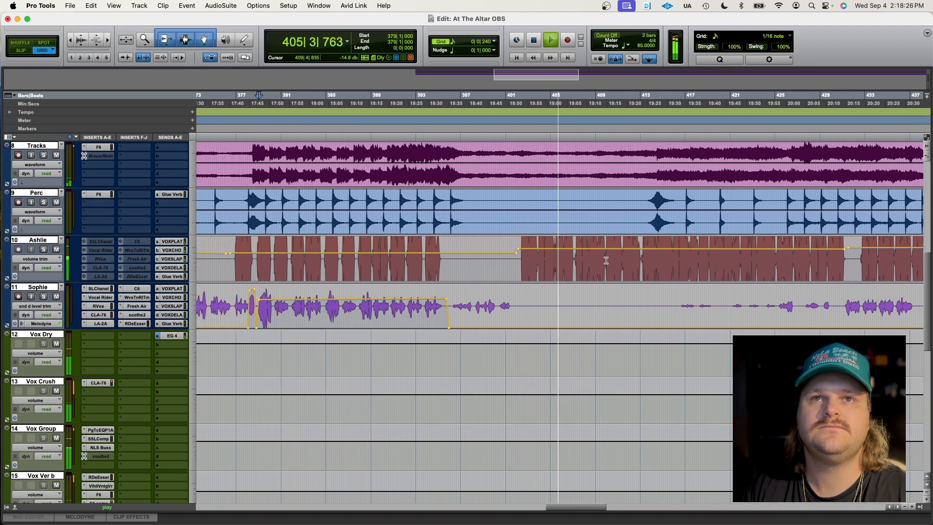
scroll(606, 260, right, 5)
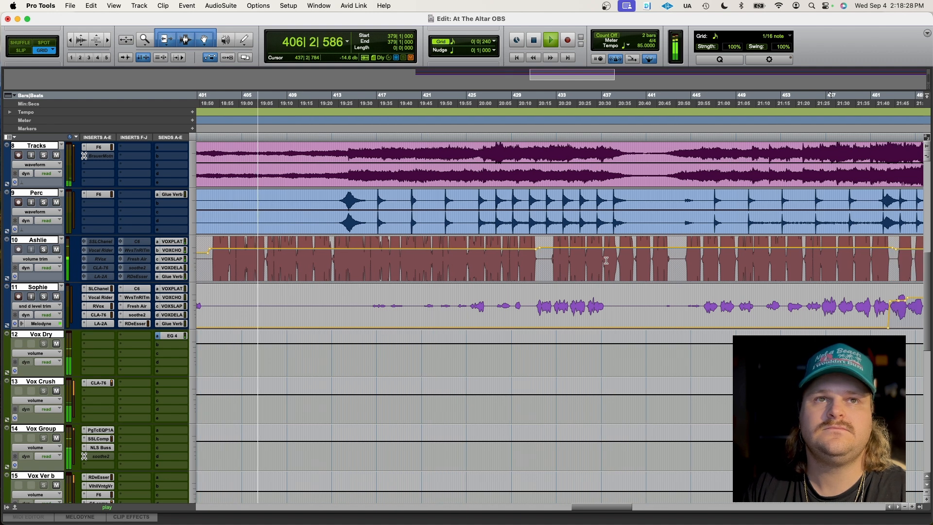
scroll(606, 261, left, 3)
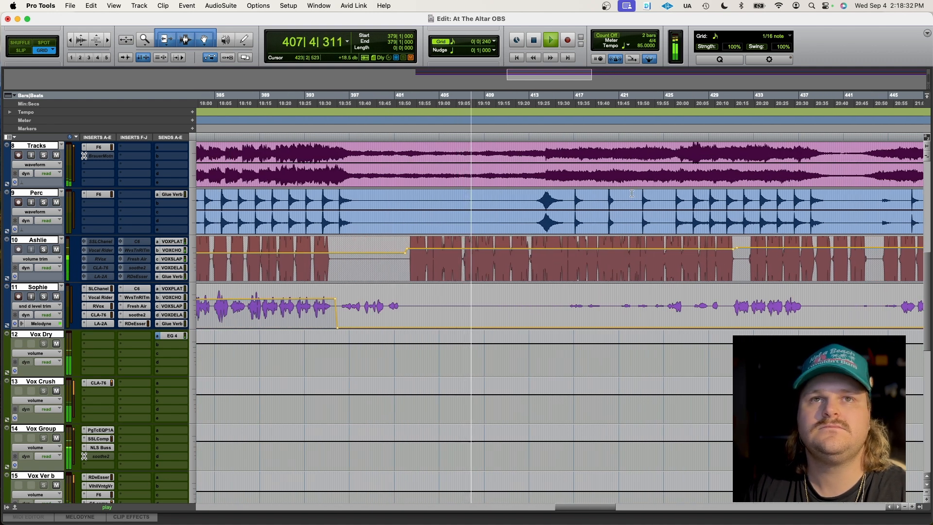
click(532, 41)
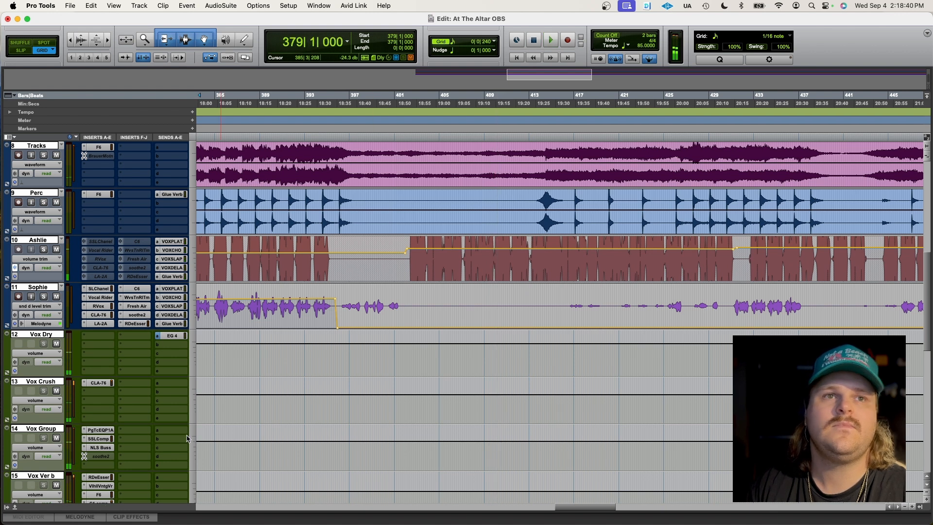
Step: Examine the PuigTec EQP1A and LinEQ Broadband settings on Master 1, and close the plug-in window
scroll(183, 415, down, 10)
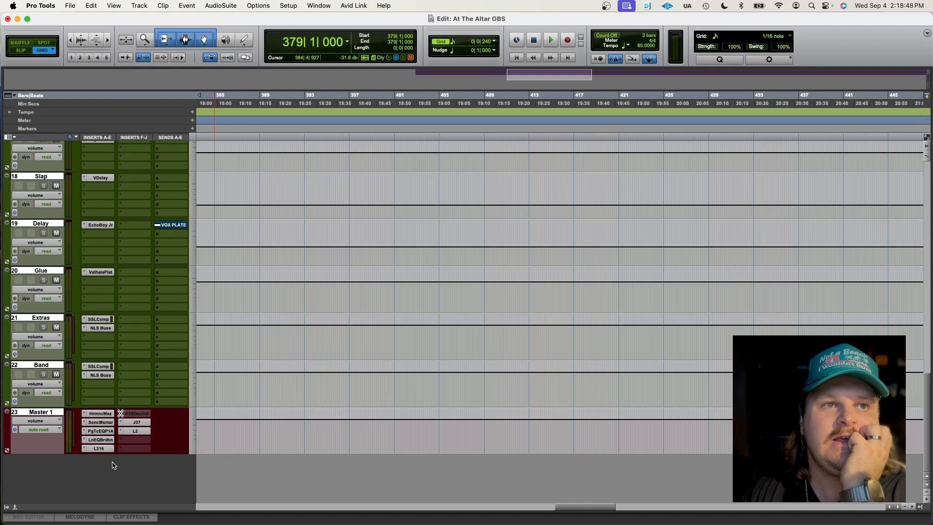
click(103, 432)
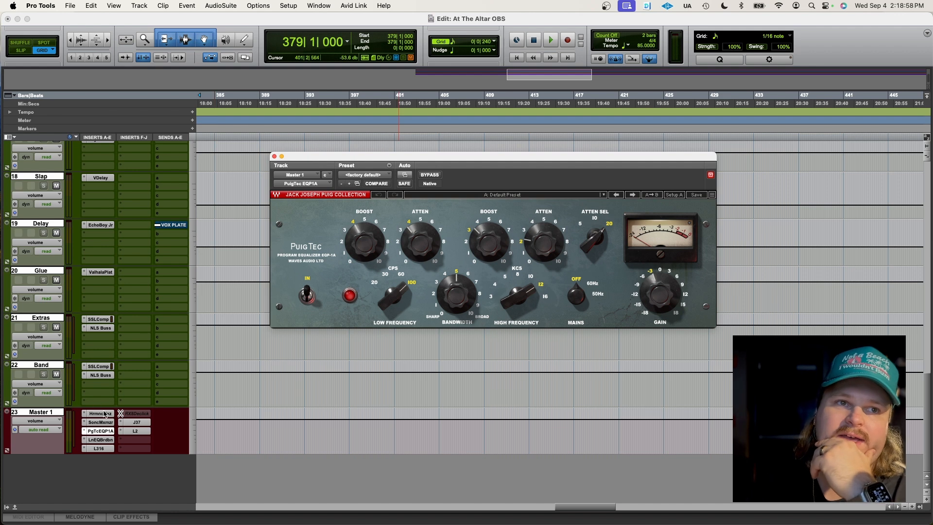
click(100, 440)
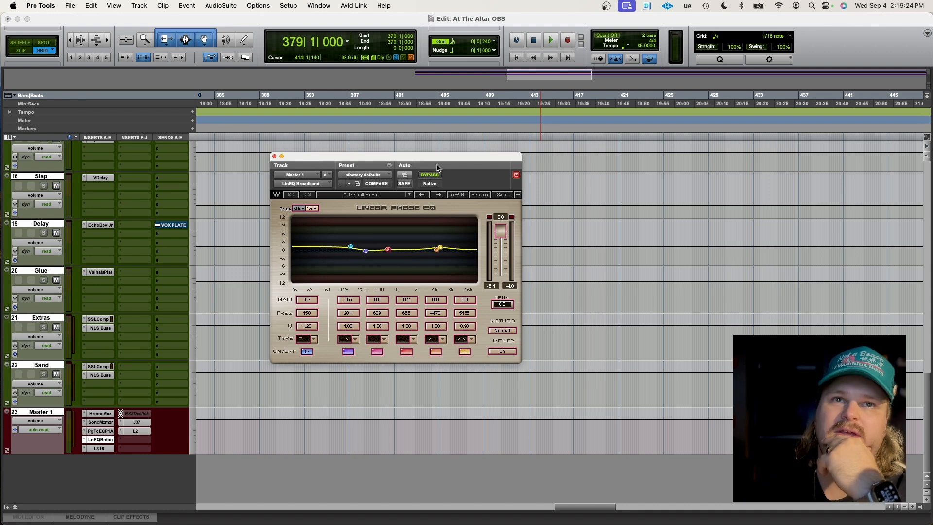
click(274, 157)
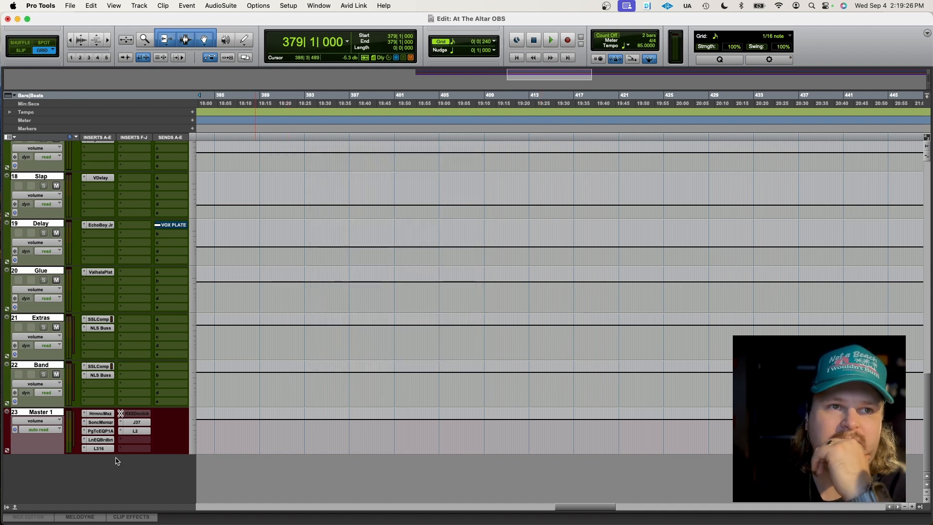
Step: Examine the L316 MultiMaximizer settings on Master 1, moving its window into clear view, and close it
click(99, 449)
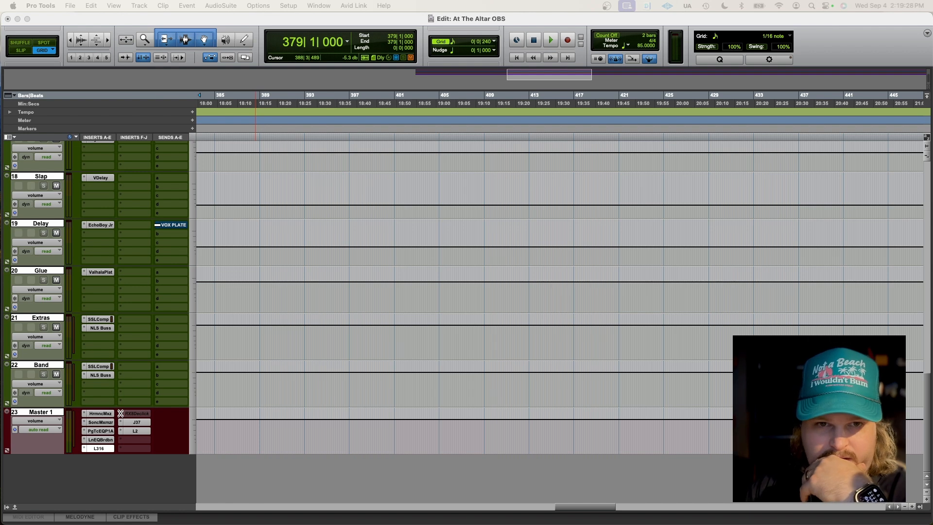
drag(722, 162, 569, 172)
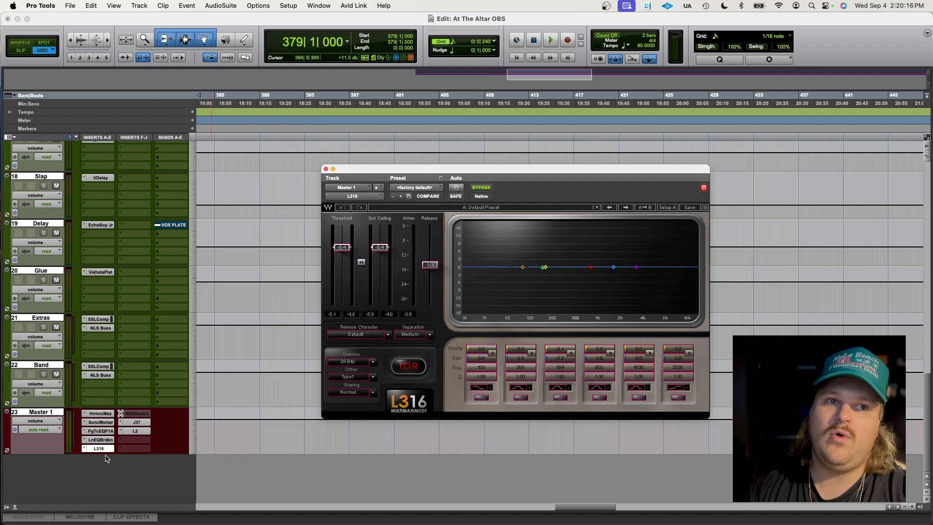
click(326, 169)
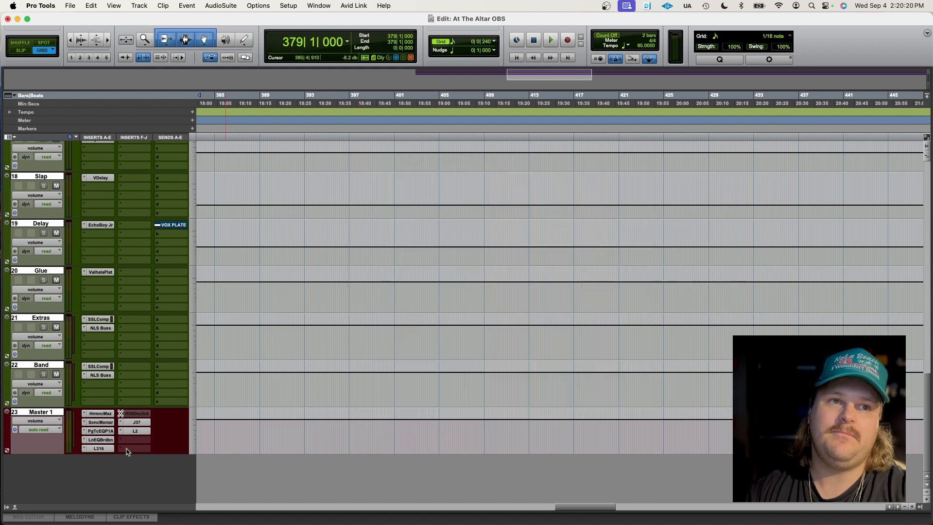
Step: Examine the J37 tape and L2 Ultramaximizer settings on Master 1 one after the other, closing each plug-in window
click(136, 422)
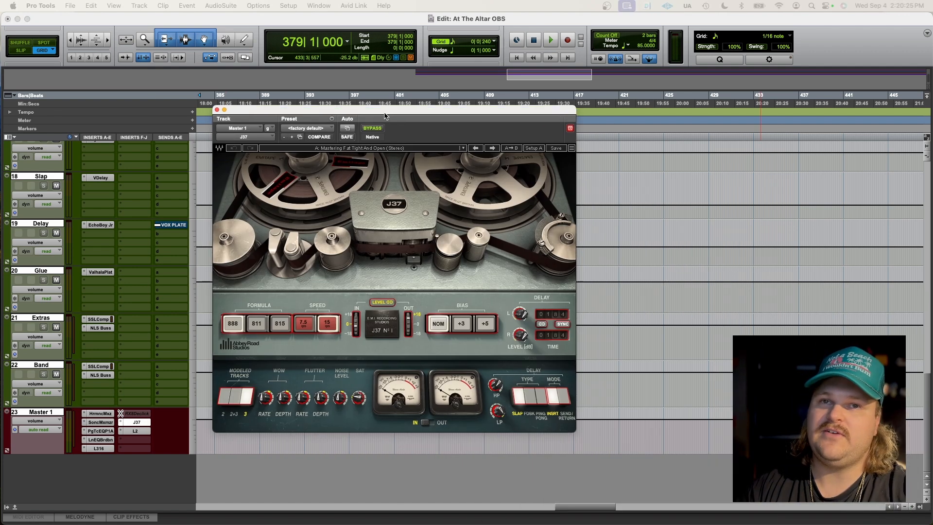
drag(368, 115, 487, 124)
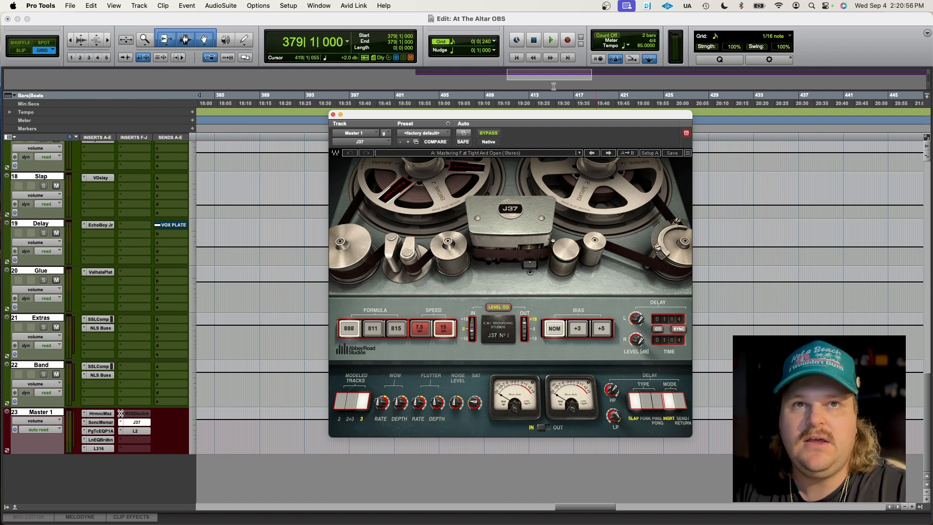
click(333, 114)
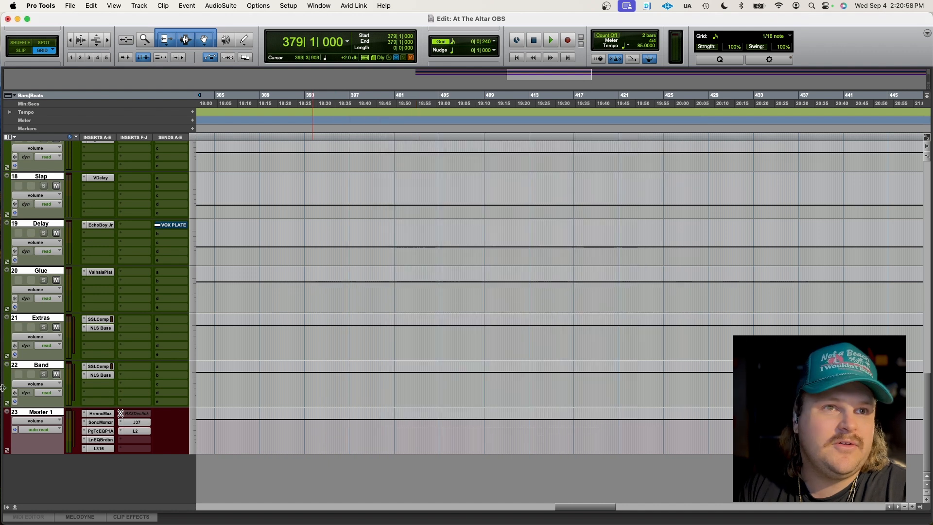
click(135, 430)
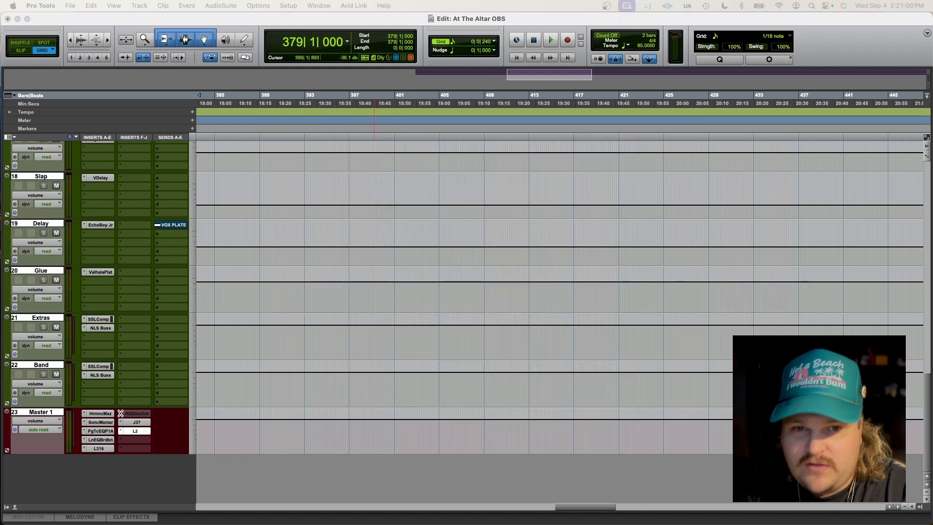
drag(714, 393, 640, 137)
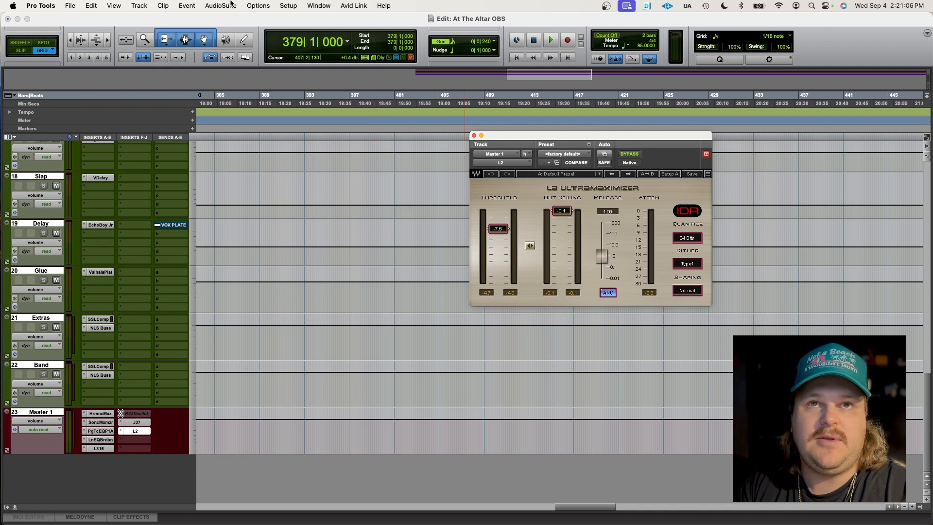
click(474, 136)
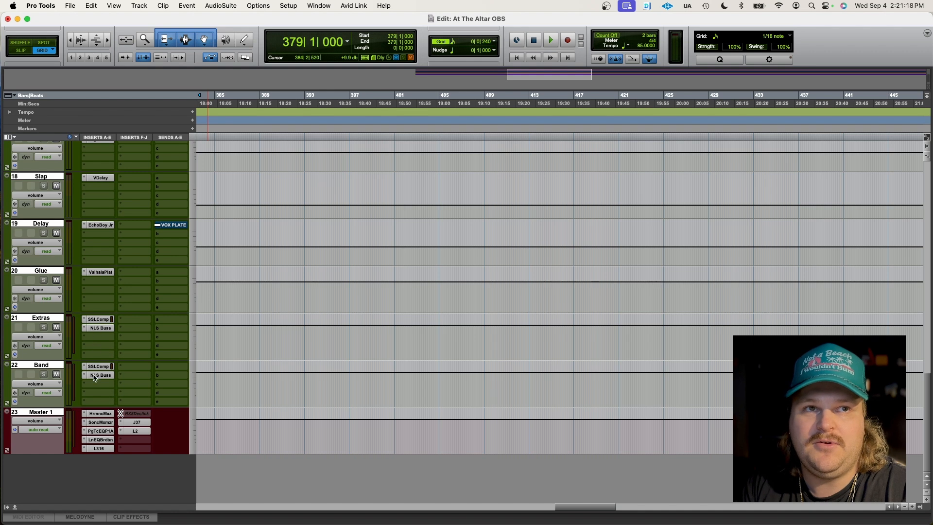
Step: Compare the NLS Buss settings on the Extras and Band group tracks, and close the plug-in window
click(97, 328)
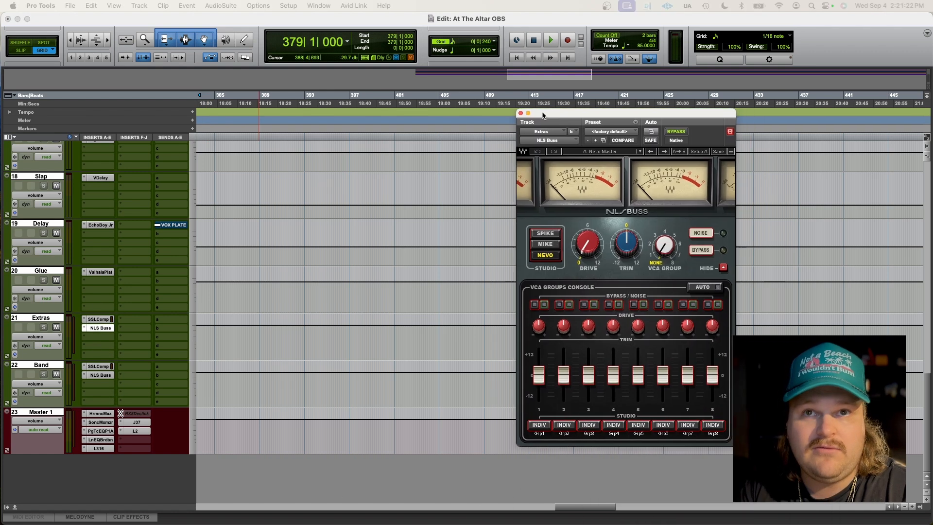
click(107, 375)
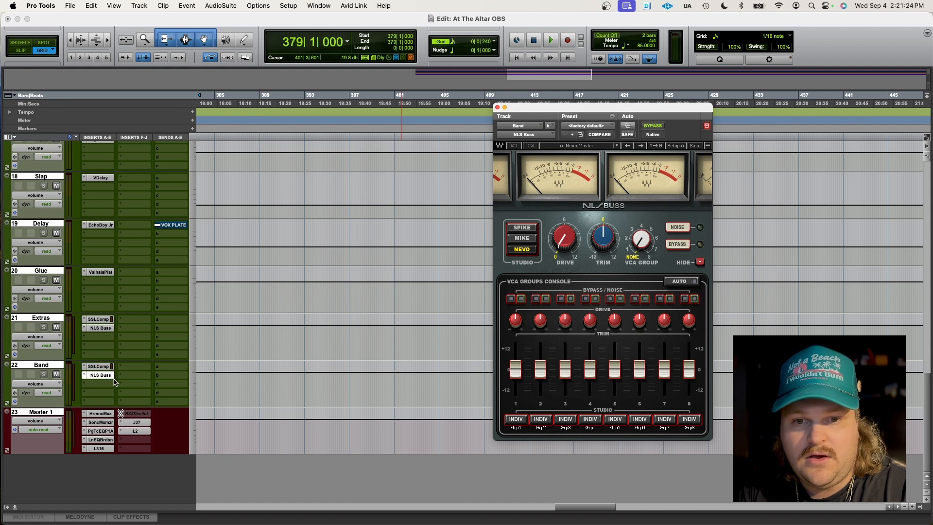
click(497, 107)
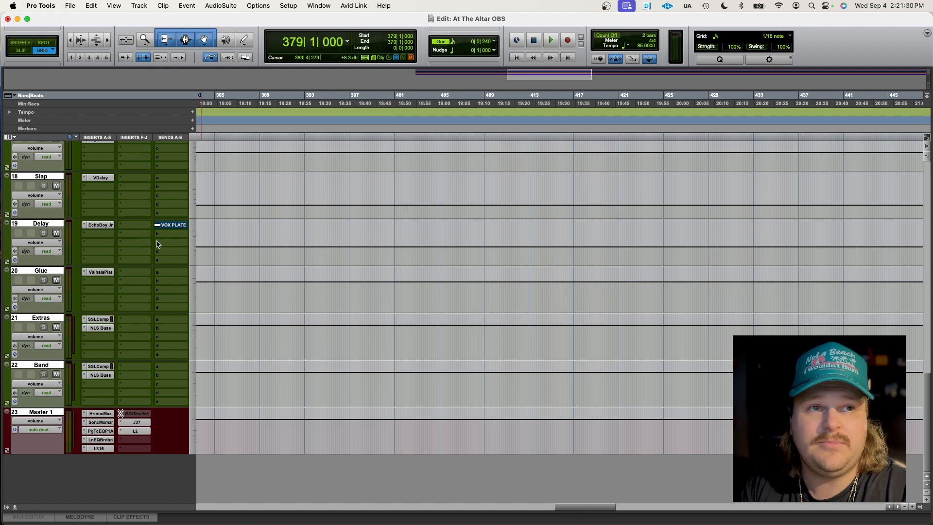
scroll(199, 247, up, 15)
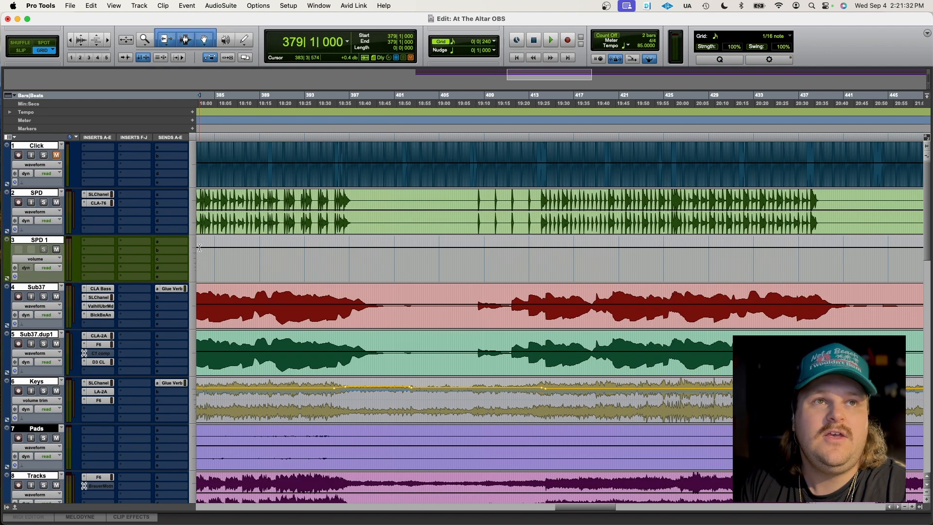